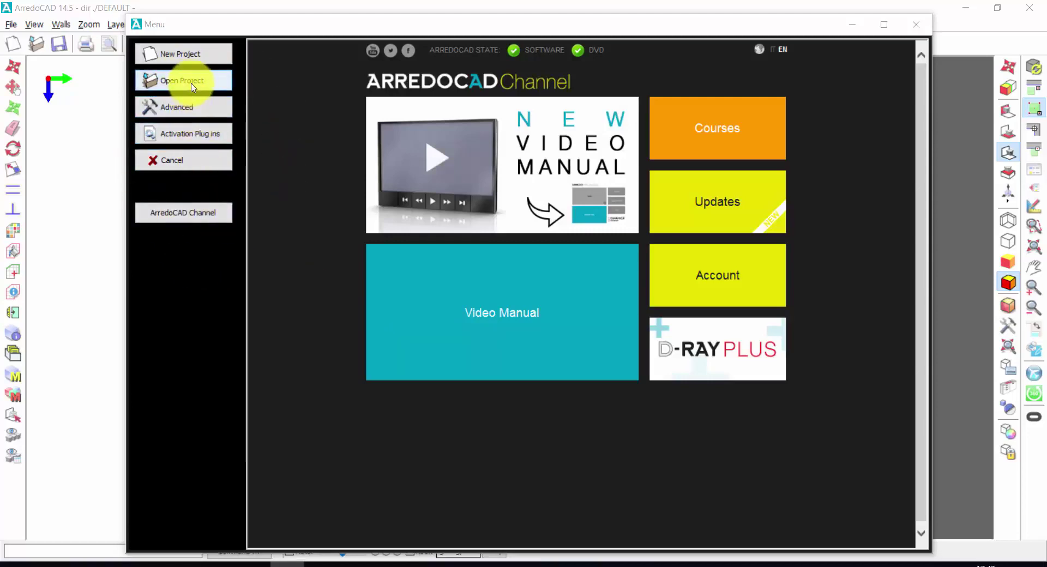
Create new project 00048 with the customer entry and order fields filled in, and confirm it
{"action": "left_click", "coordinate": [175, 54]}
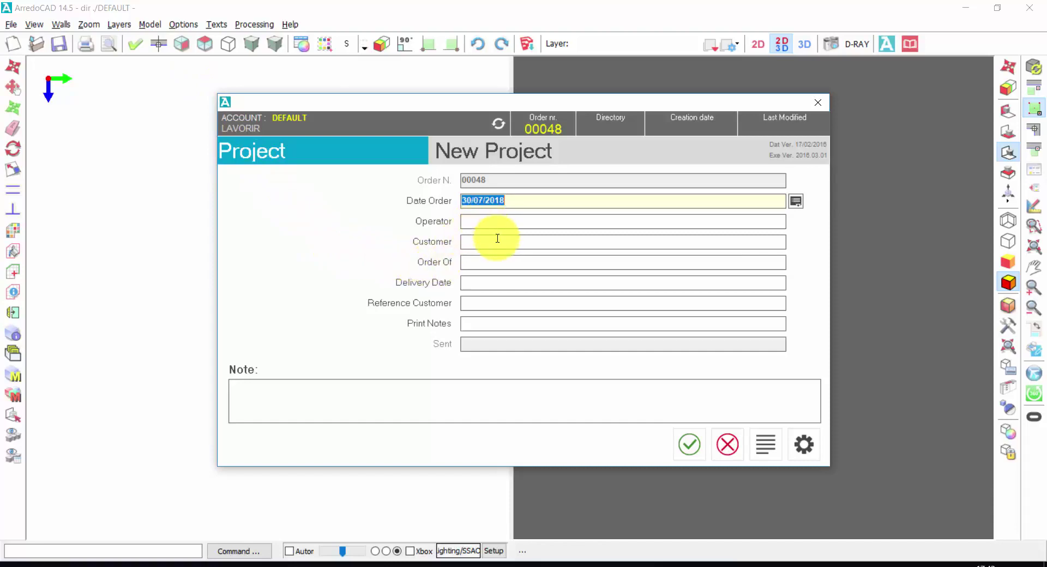
{"action": "left_click", "coordinate": [533, 241]}
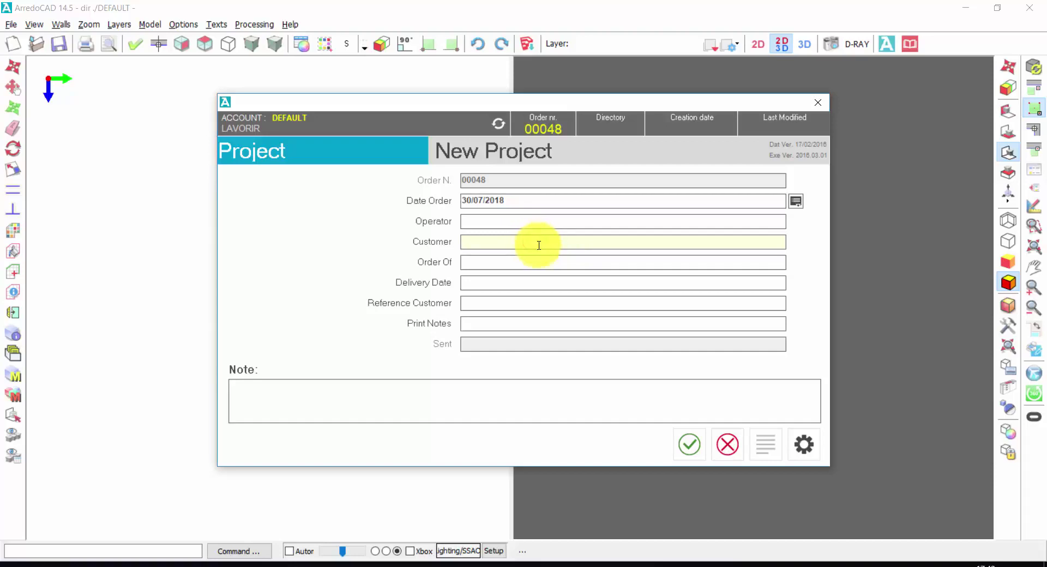
{"action": "left_click", "coordinate": [537, 262]}
{"action": "left_click", "coordinate": [521, 279]}
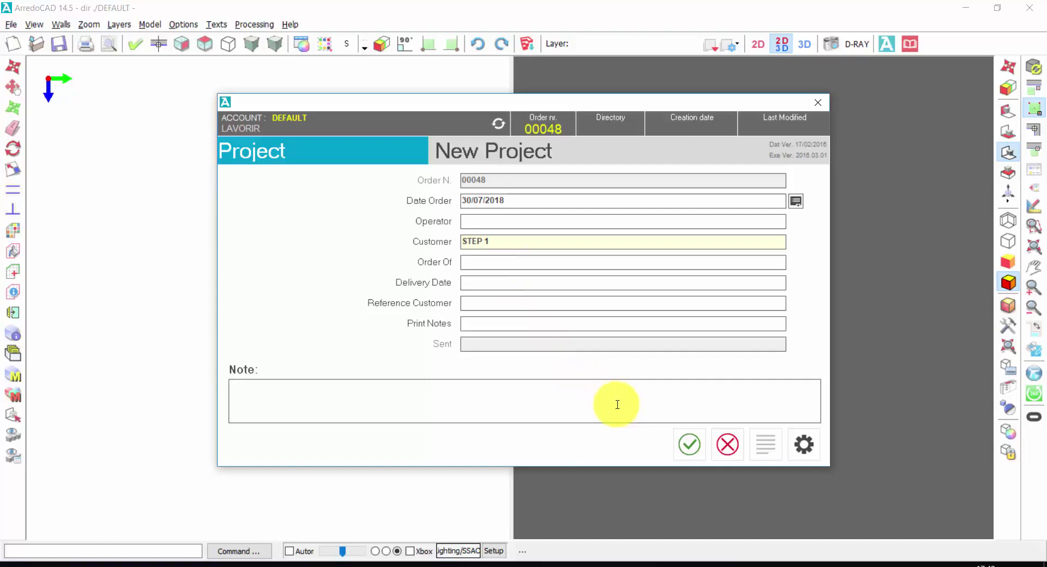
{"action": "left_click", "coordinate": [687, 447]}
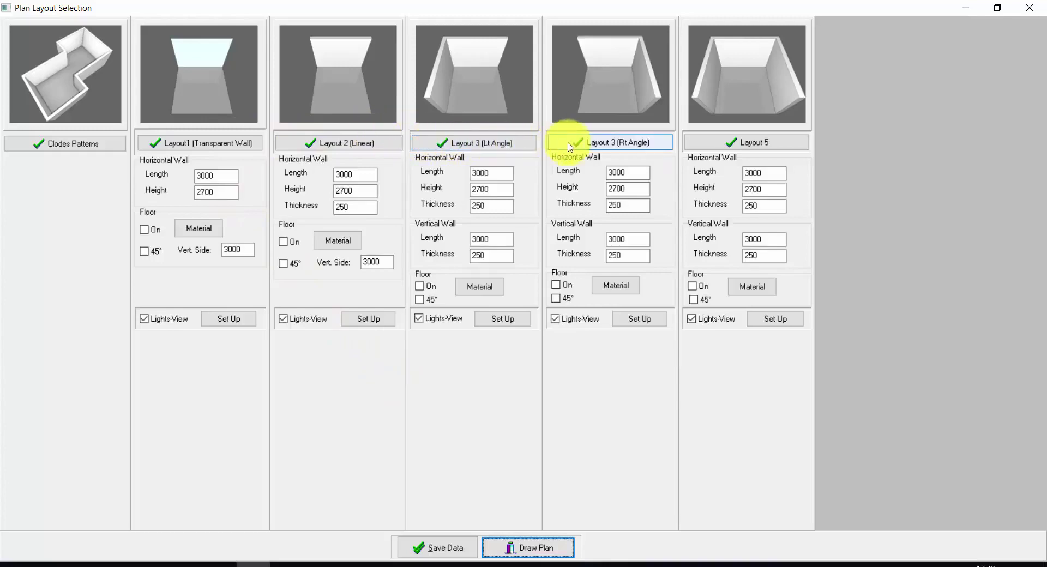
Open the Clodes Patterns plan scheme with the 4000 by 4000 square room
{"action": "left_click", "coordinate": [734, 142]}
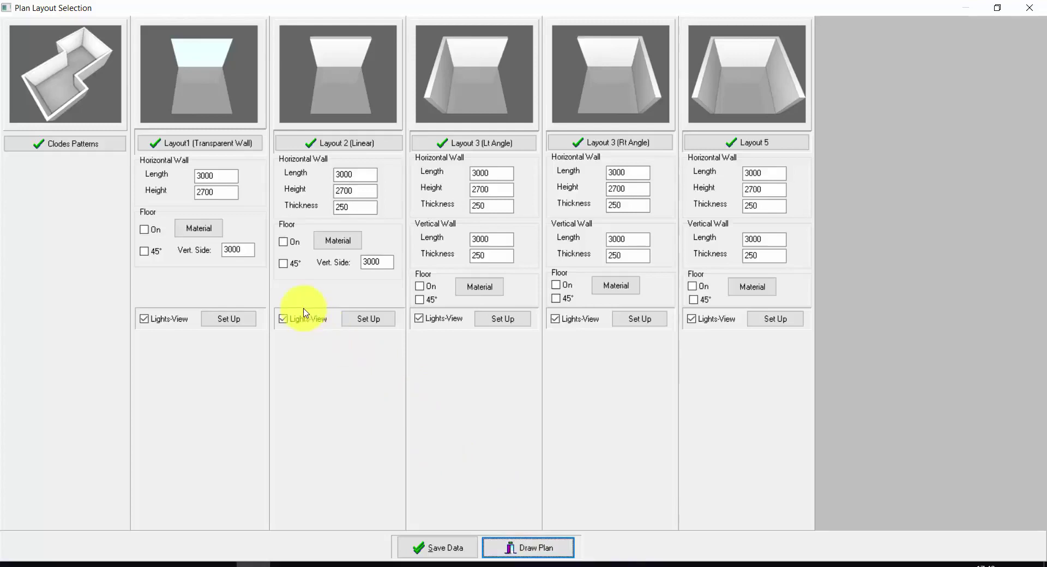
{"action": "left_click", "coordinate": [78, 146]}
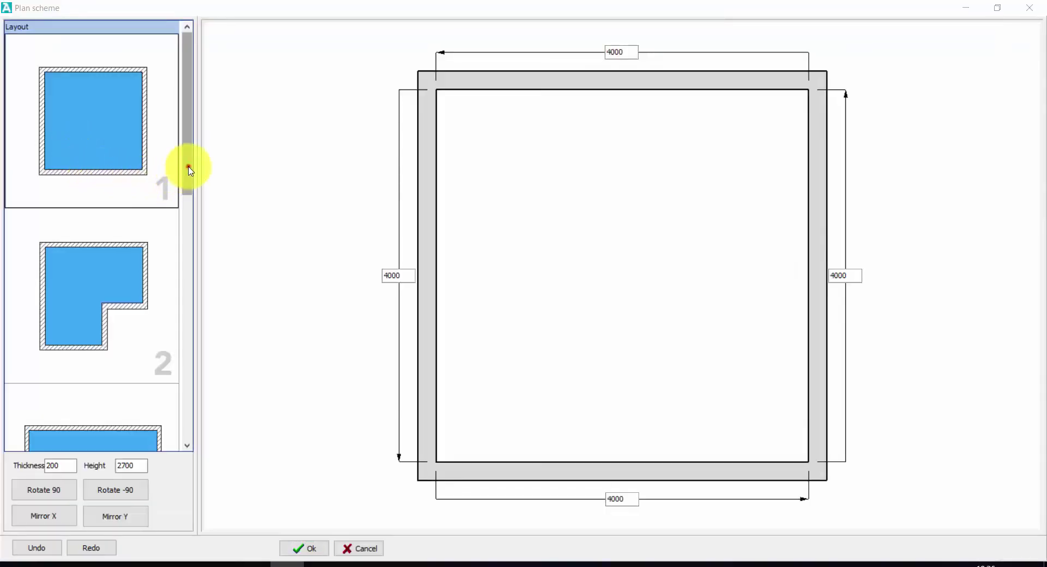
Switch to the L-shaped layout and set the top wall length to 10000
{"action": "mouse_move", "coordinate": [187, 167]}
{"action": "left_mouse_down"}
{"action": "mouse_move", "coordinate": [198, 393]}
{"action": "mouse_move", "coordinate": [175, 171]}
{"action": "left_mouse_up"}
{"action": "left_click", "coordinate": [99, 284]}
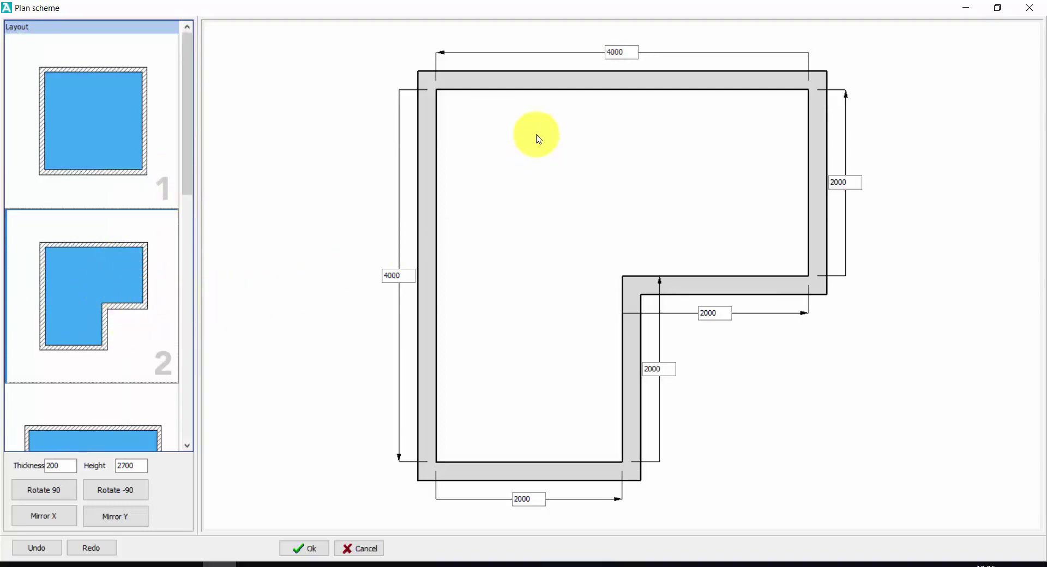
{"action": "left_click", "coordinate": [625, 52]}
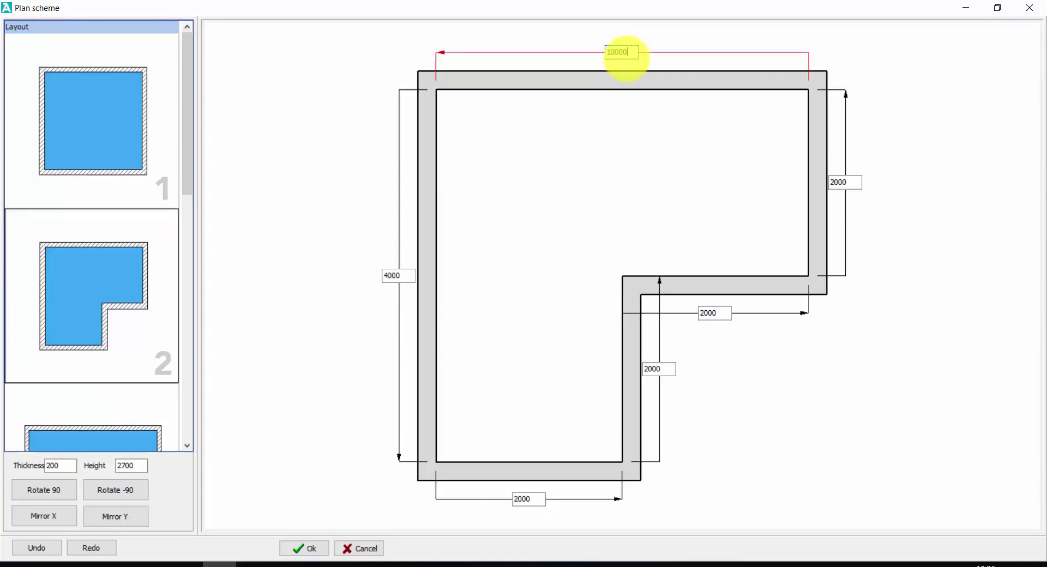
{"action": "type", "text": "10000"}
{"action": "key", "text": "Return"}
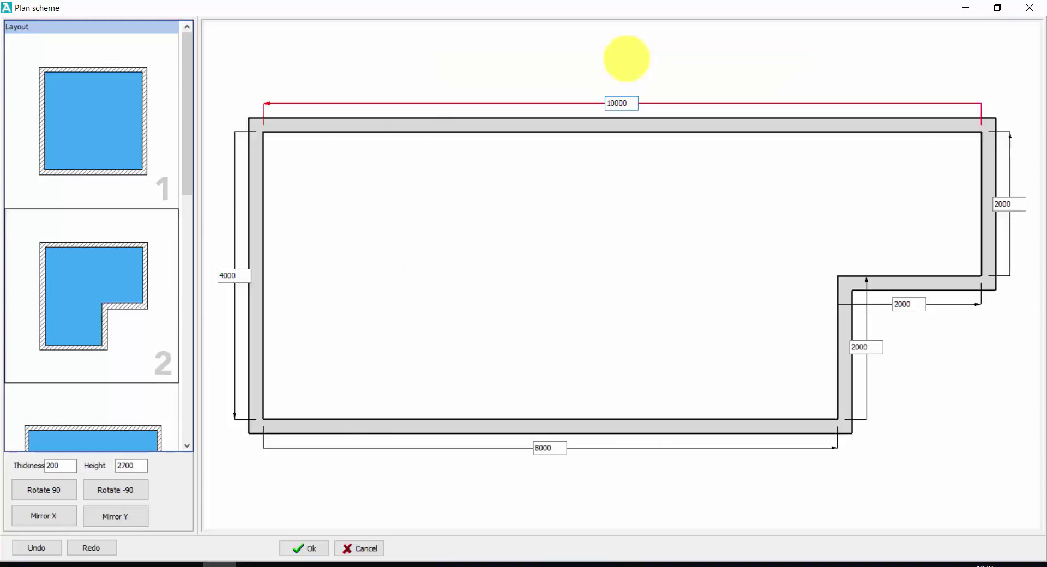
{"action": "left_click", "coordinate": [627, 102]}
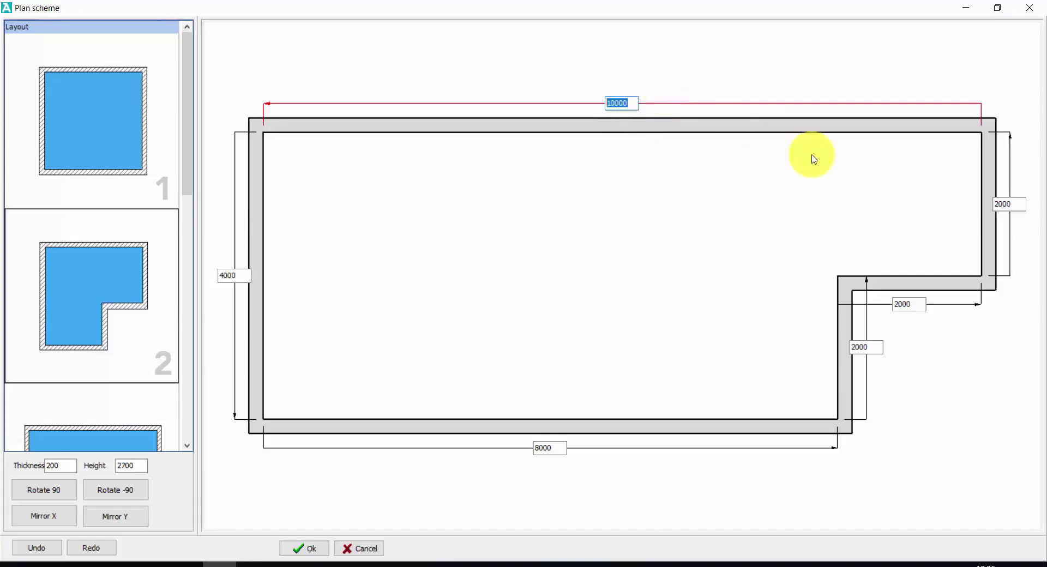
Set the right wall to 3000 and the notch to 4000 horizontal by 3000 vertical
{"action": "left_click", "coordinate": [1014, 205]}
{"action": "left_click", "coordinate": [1012, 205]}
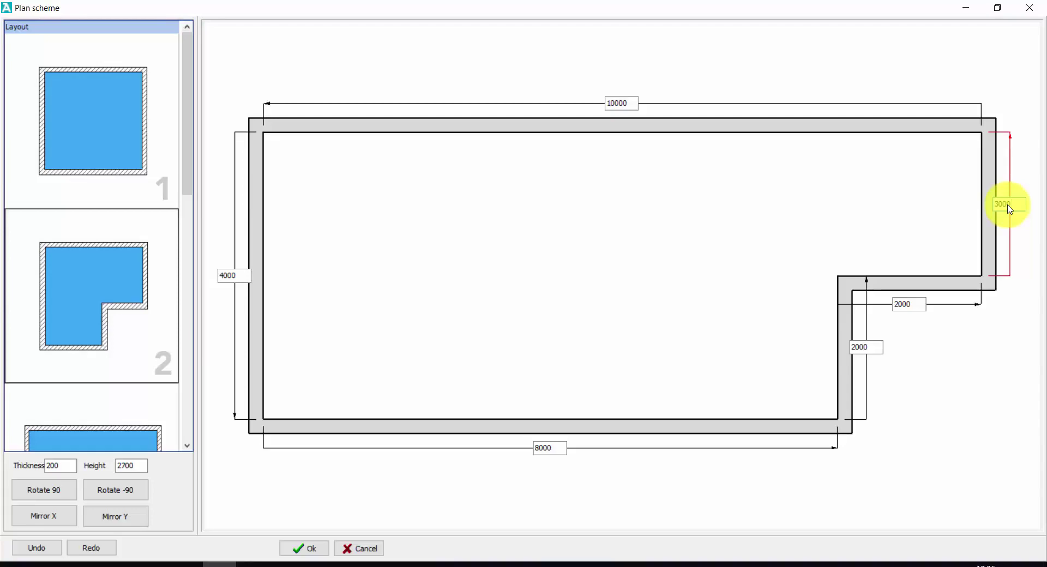
{"action": "type", "text": "3000"}
{"action": "key", "text": "Return"}
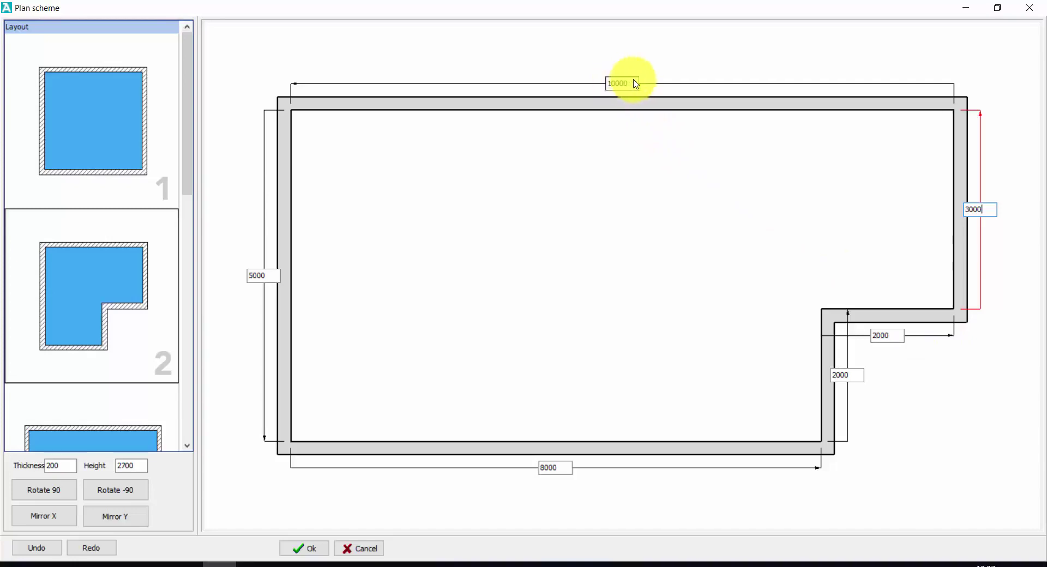
{"action": "left_click", "coordinate": [833, 338]}
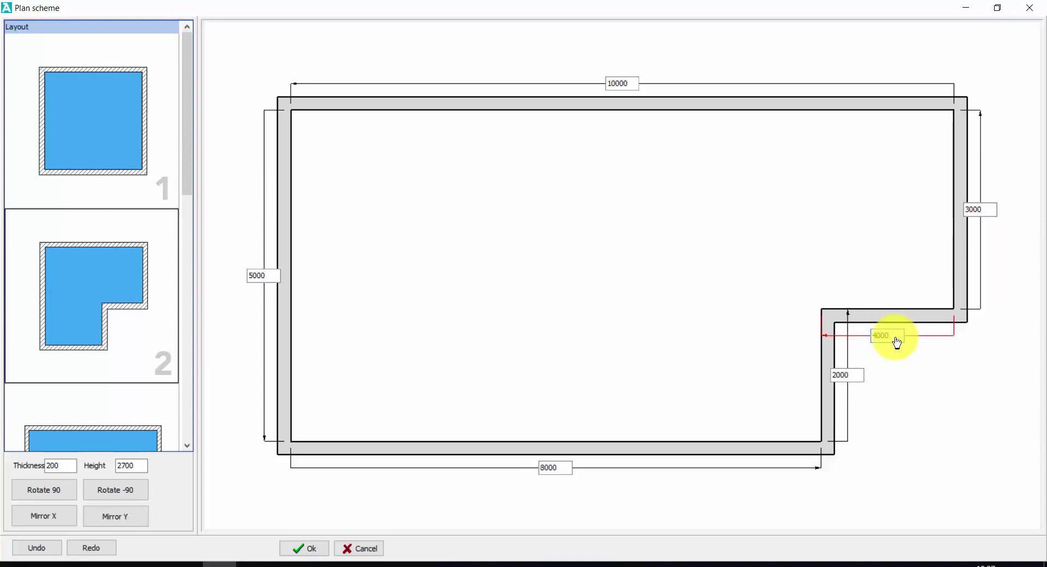
{"action": "type", "text": "4000"}
{"action": "key", "text": "Return"}
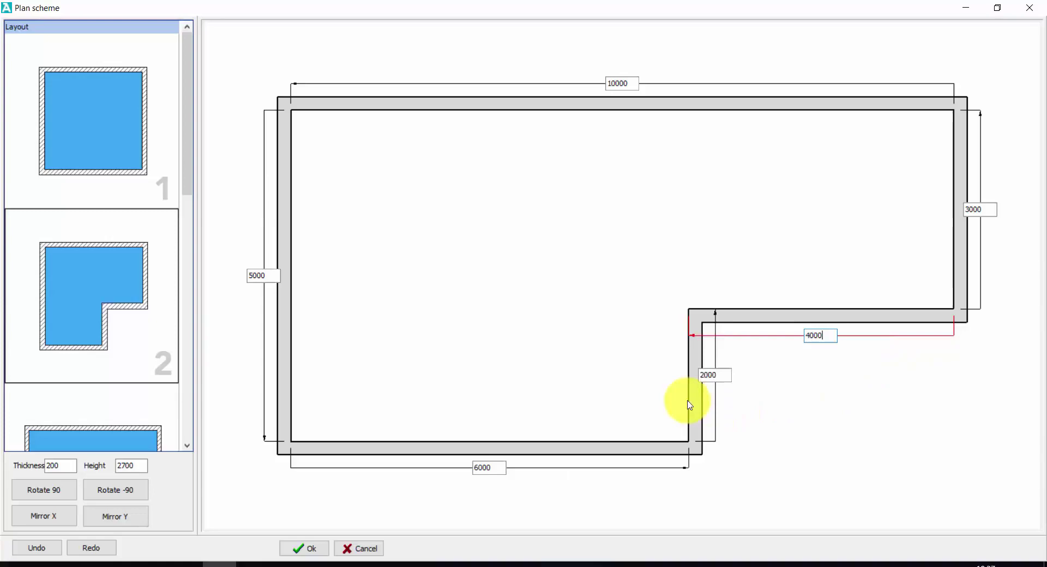
{"action": "left_click", "coordinate": [716, 376]}
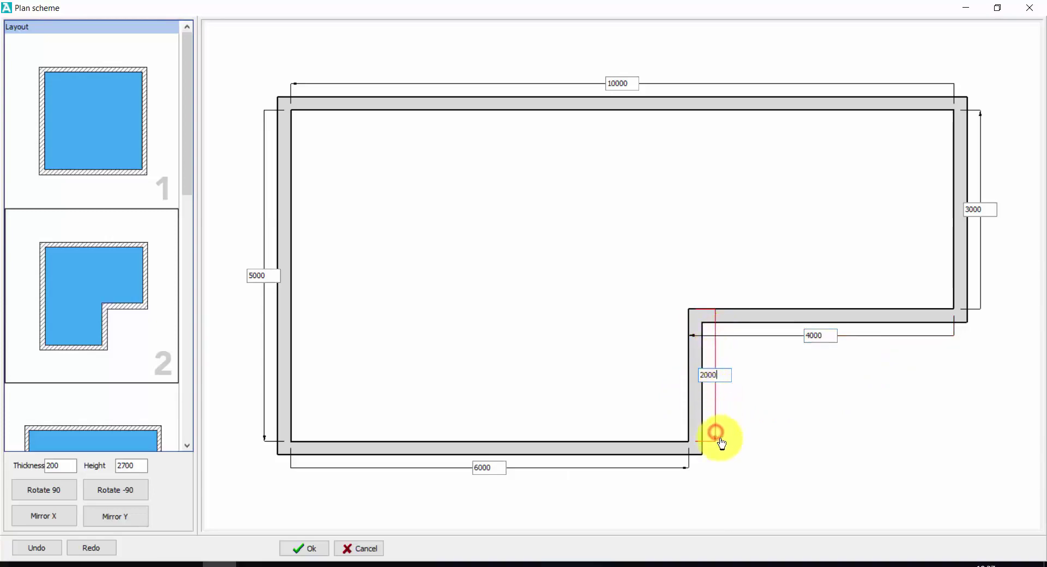
{"action": "double_click", "coordinate": [719, 375]}
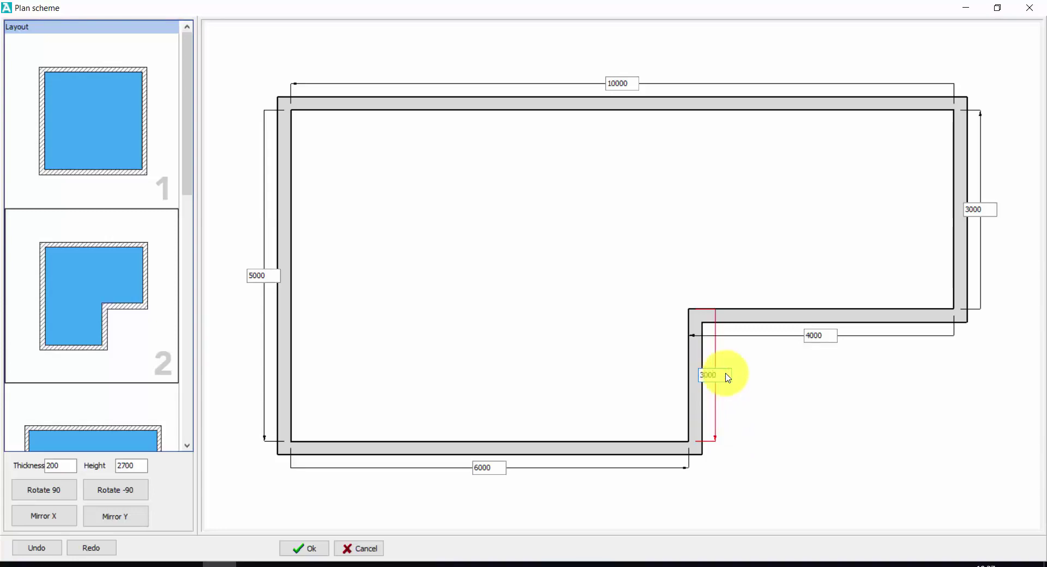
{"action": "key", "text": "Return"}
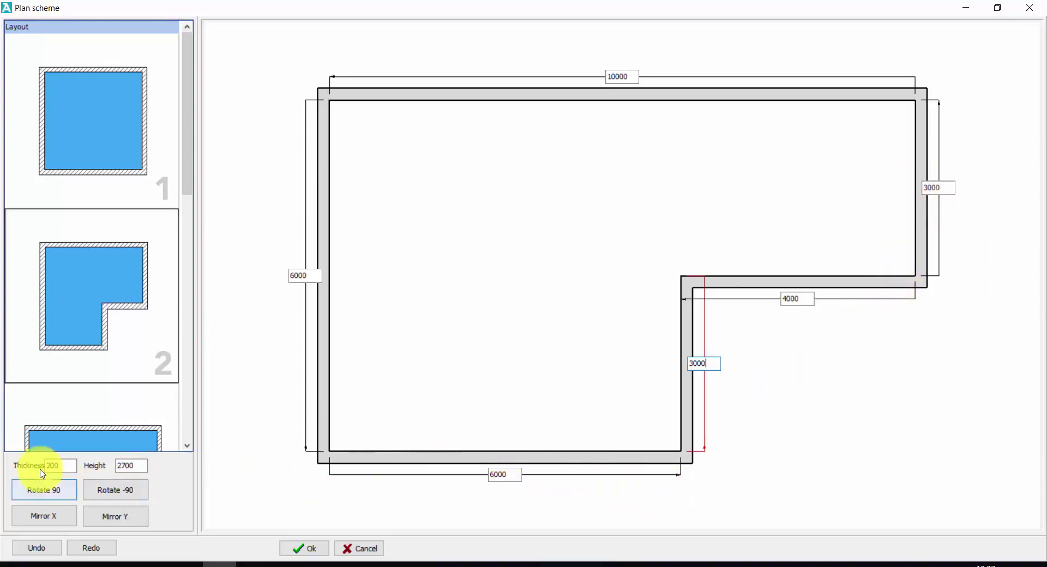
Set wall thickness 250 and height 2800, keep the original orientation, and accept the plan
{"action": "double_click", "coordinate": [59, 467]}
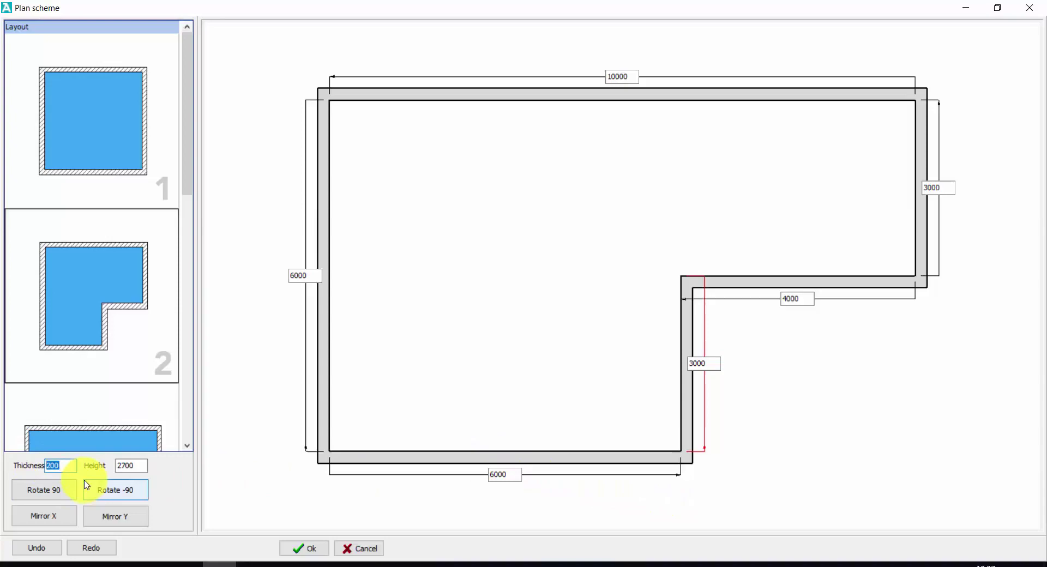
{"action": "type", "text": "250"}
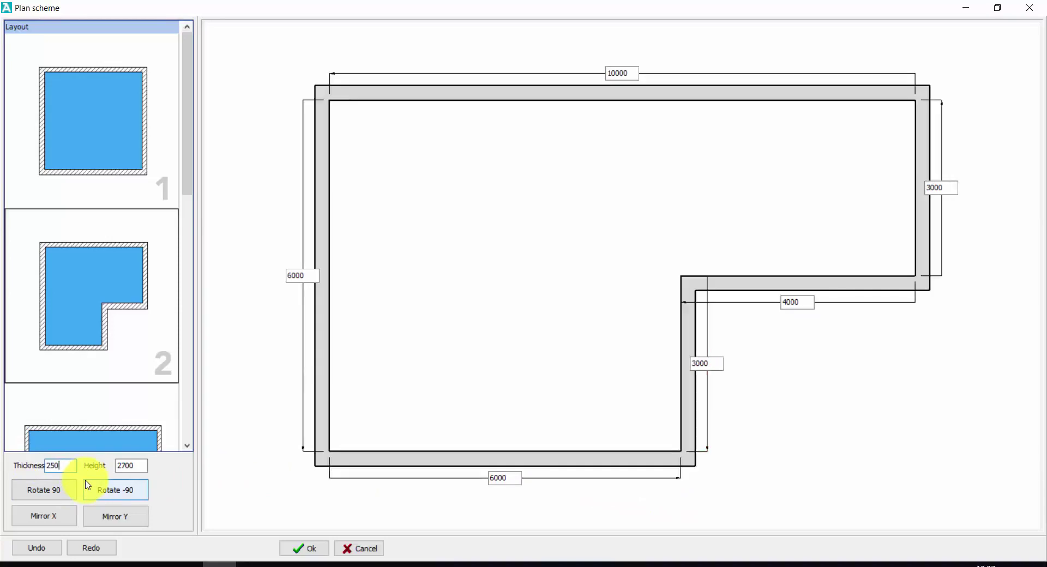
{"action": "double_click", "coordinate": [135, 465]}
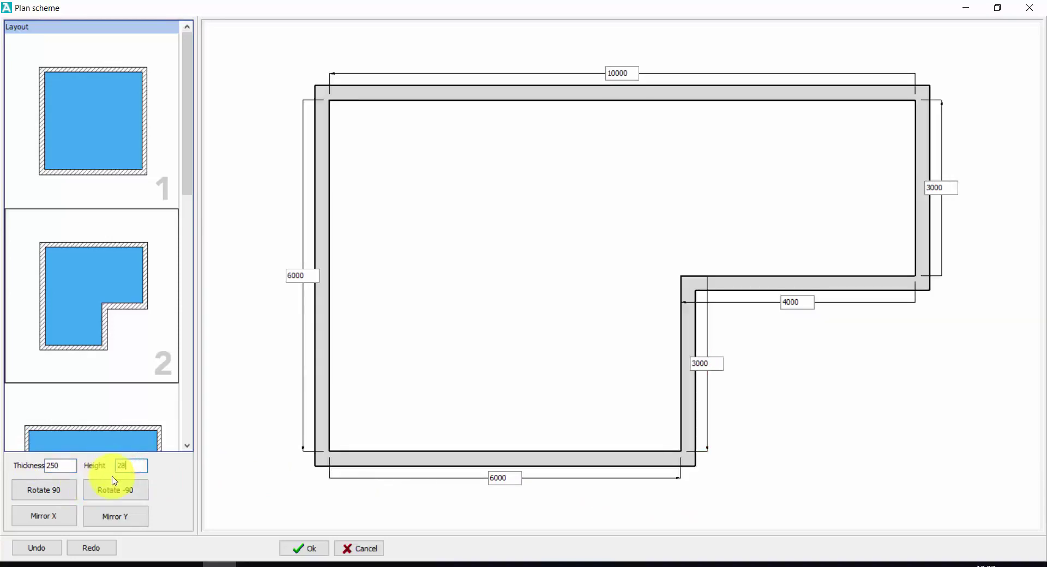
{"action": "left_click", "coordinate": [52, 490]}
{"action": "left_click", "coordinate": [88, 490]}
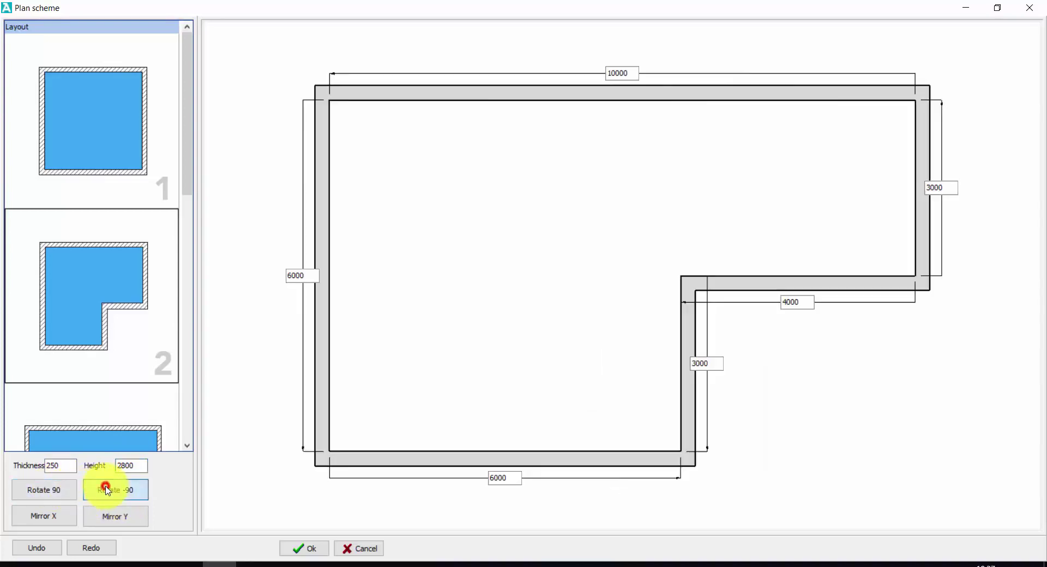
{"action": "left_click", "coordinate": [53, 517]}
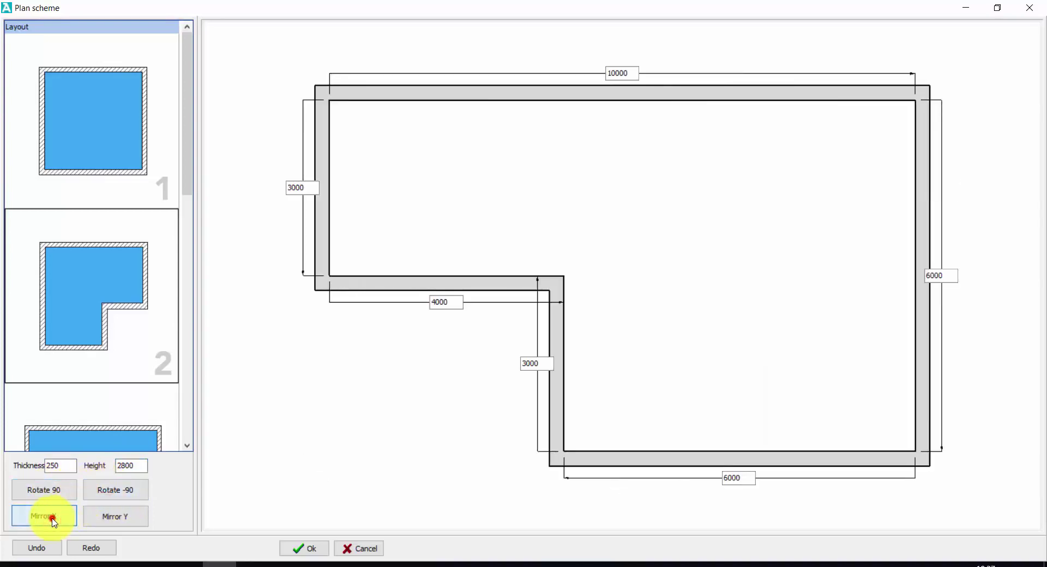
{"action": "left_click", "coordinate": [52, 518]}
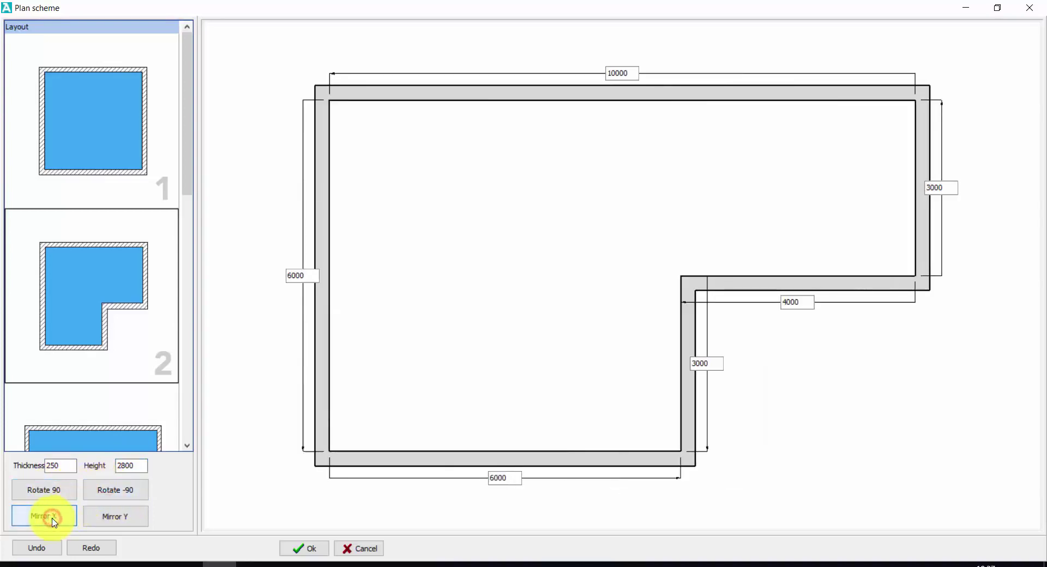
{"action": "left_click", "coordinate": [306, 549]}
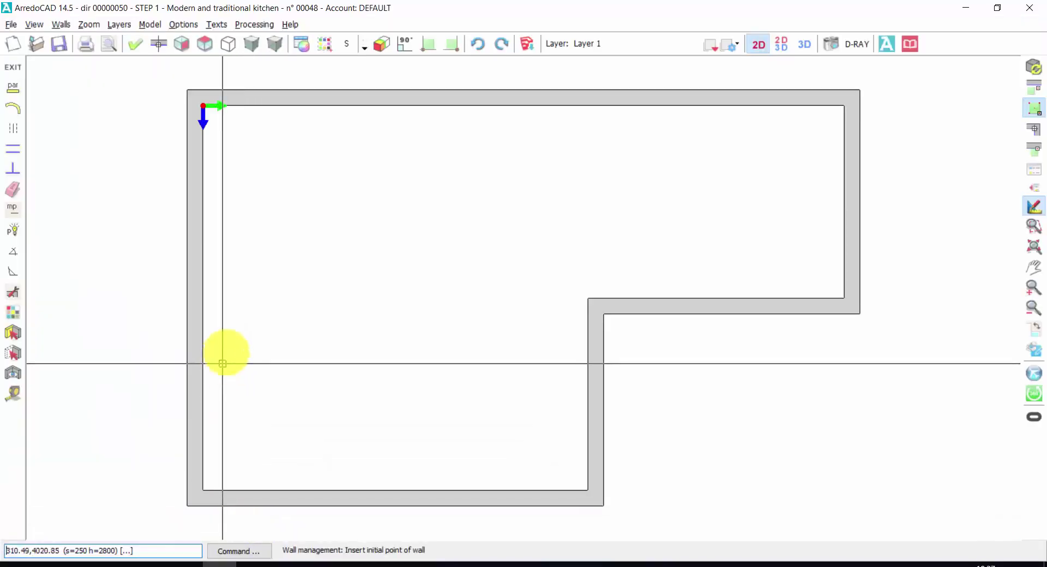
{"action": "left_click", "coordinate": [1034, 207]}
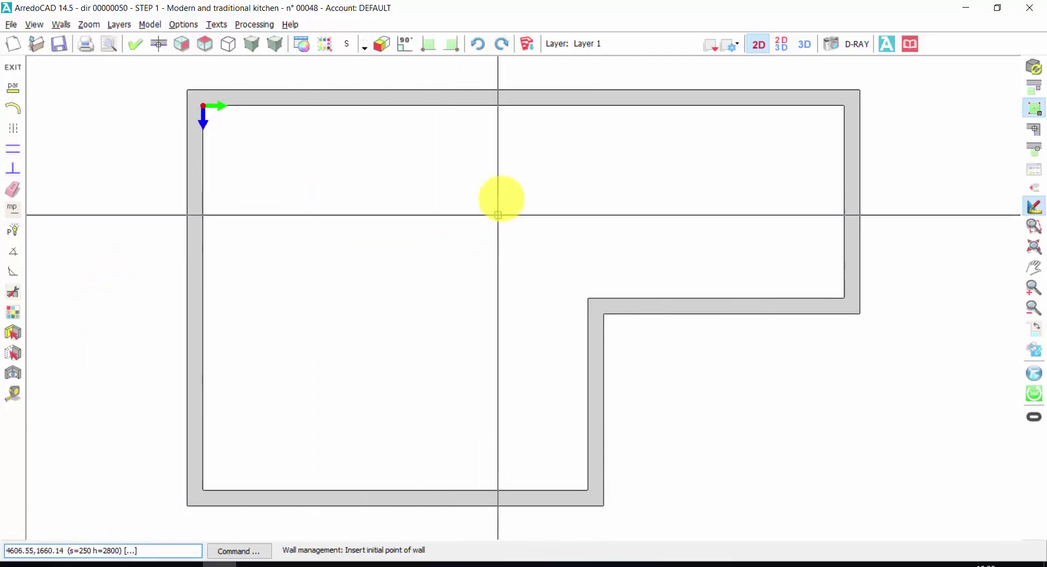
Start a partition wall at the inner corner, sized 120 thick and 2800 high
{"action": "left_click", "coordinate": [588, 297]}
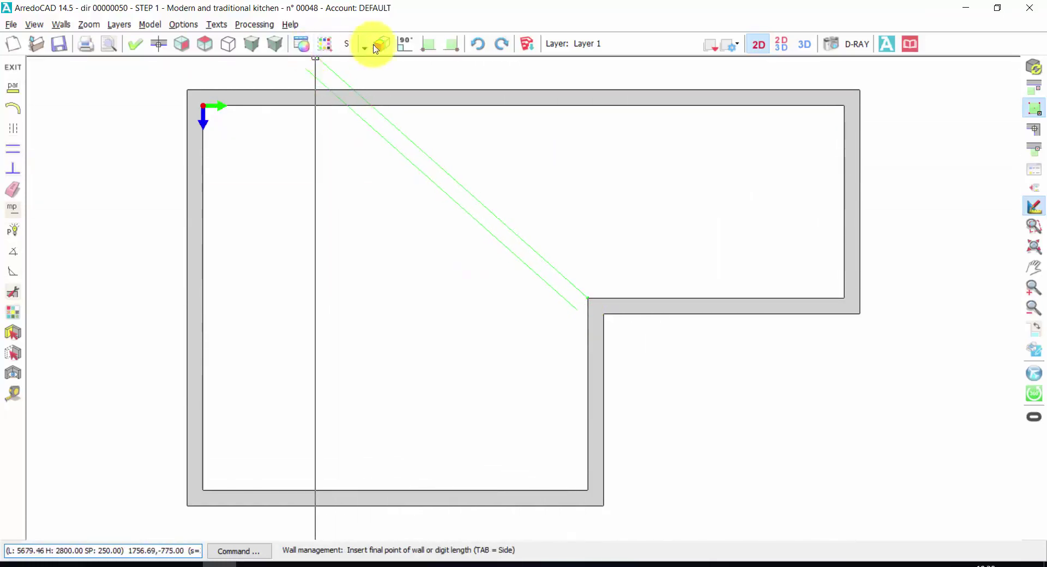
{"action": "left_click", "coordinate": [405, 46]}
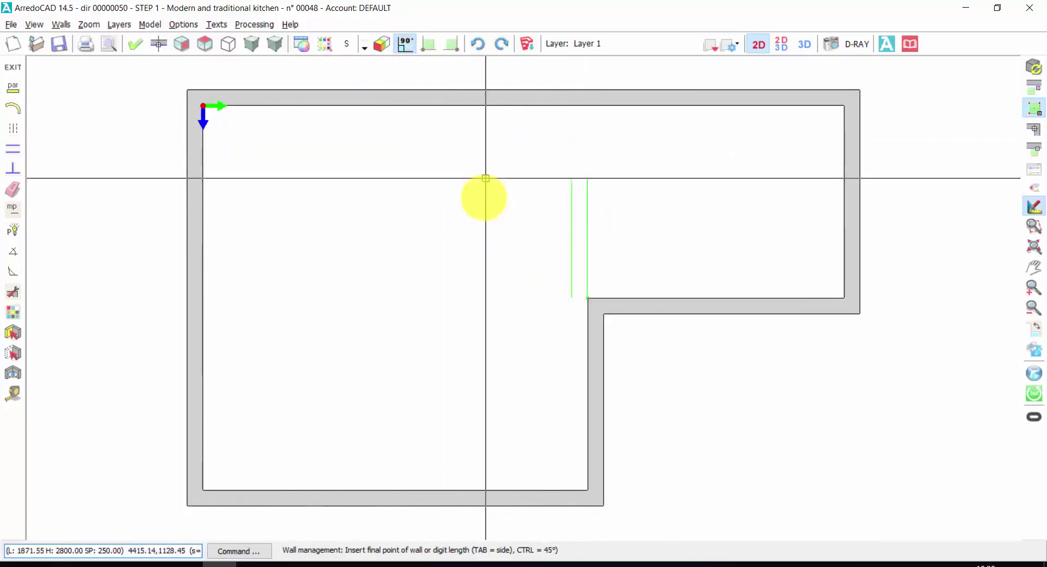
{"action": "left_click", "coordinate": [13, 89]}
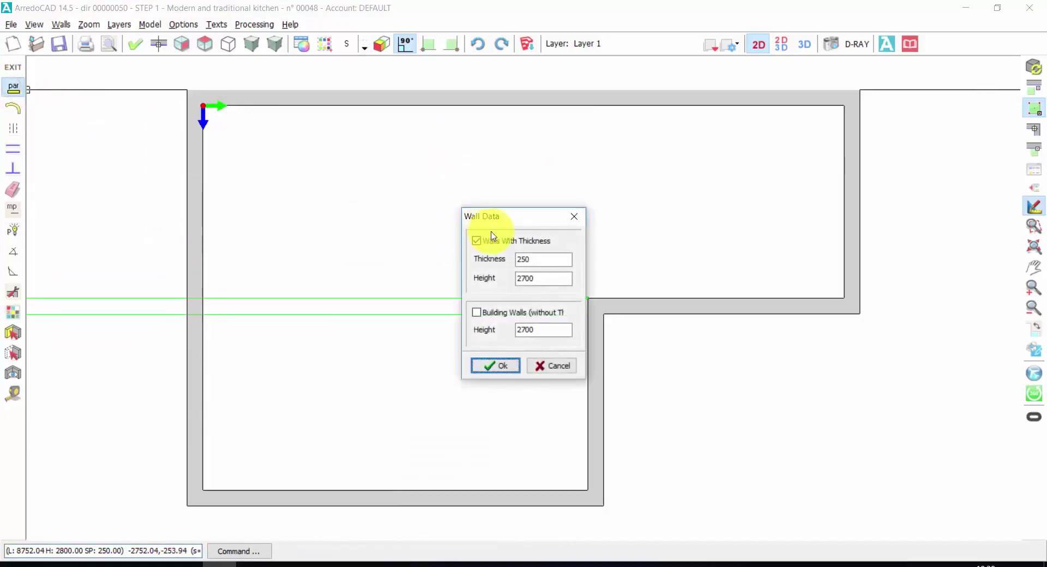
{"action": "double_click", "coordinate": [531, 259]}
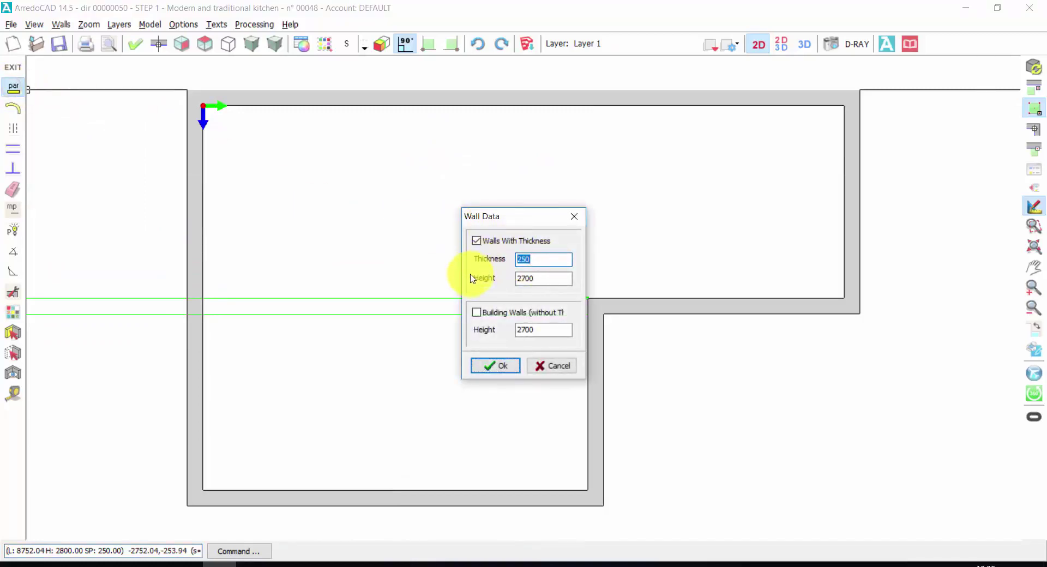
{"action": "double_click", "coordinate": [540, 278]}
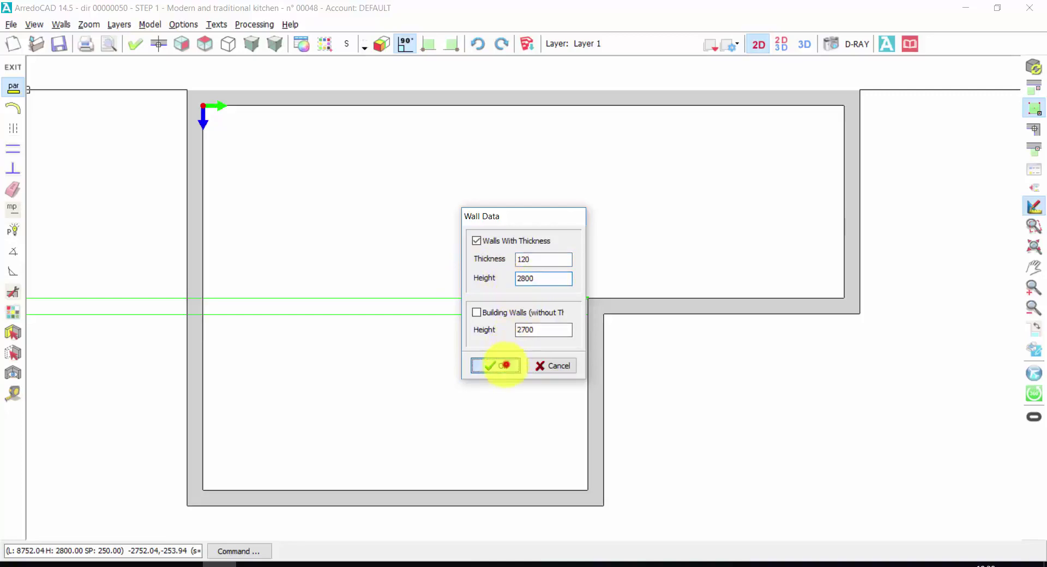
{"action": "left_click", "coordinate": [503, 365]}
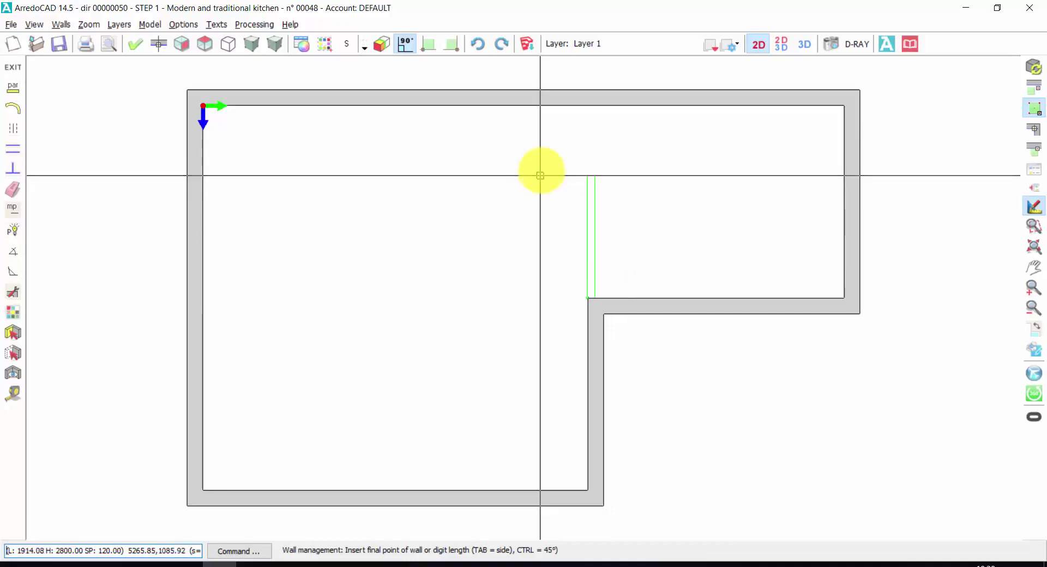
End the partition on the top wall and exit wall editing
{"action": "left_click", "coordinate": [597, 100]}
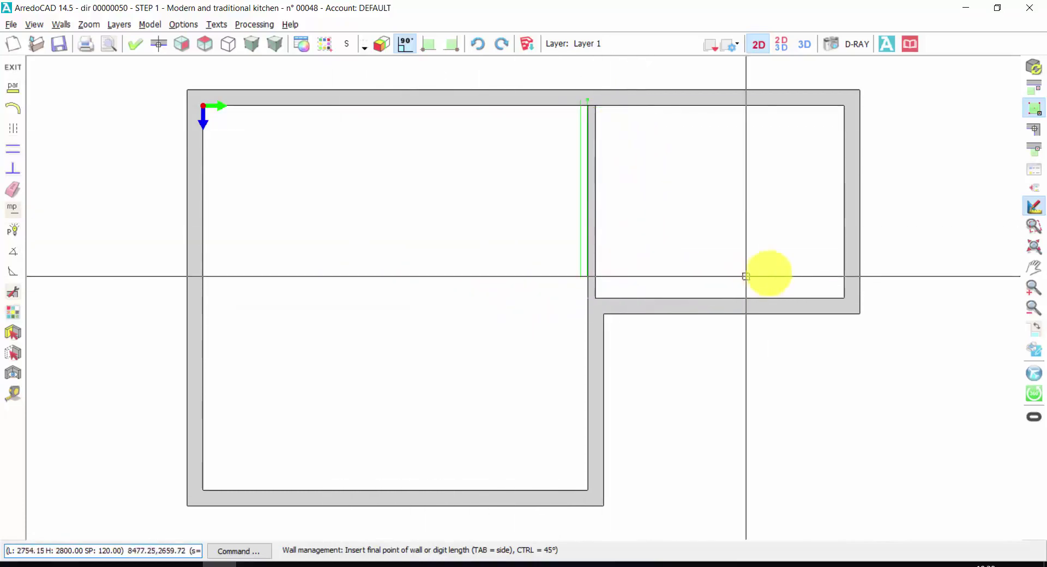
{"action": "right_click", "coordinate": [459, 254]}
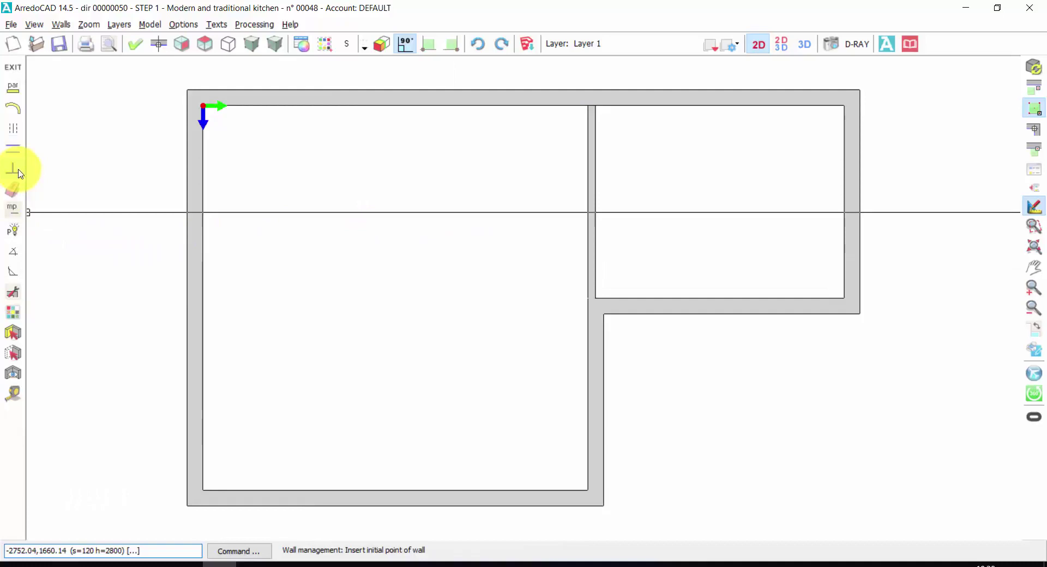
{"action": "left_click", "coordinate": [13, 191]}
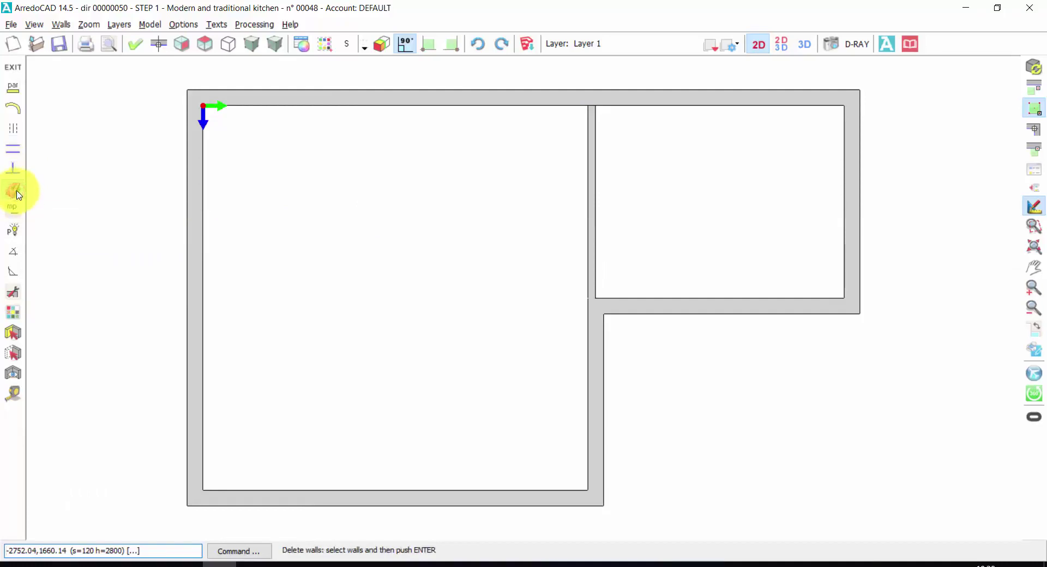
{"action": "right_click", "coordinate": [127, 208]}
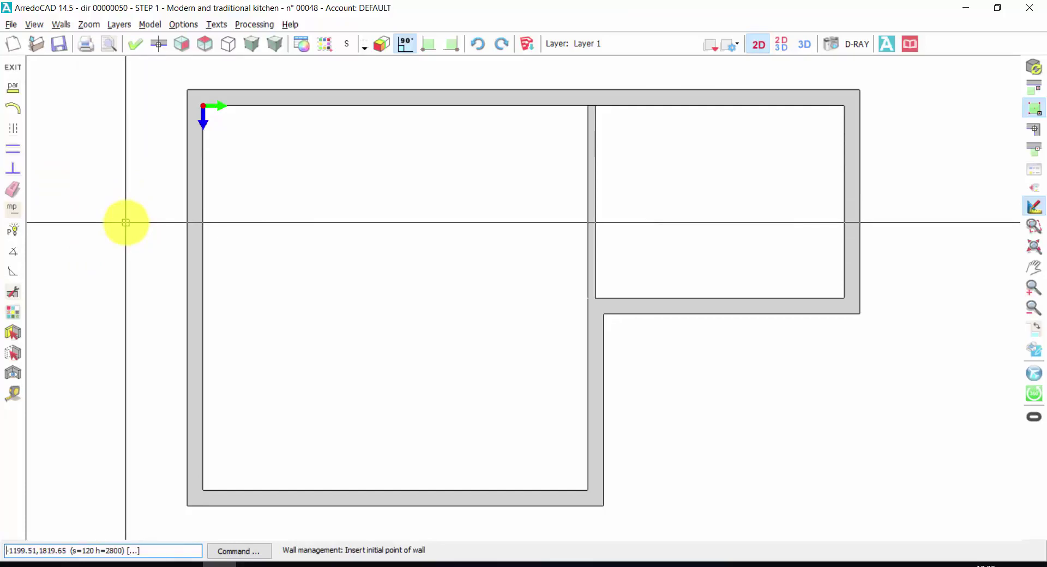
{"action": "left_click", "coordinate": [13, 70]}
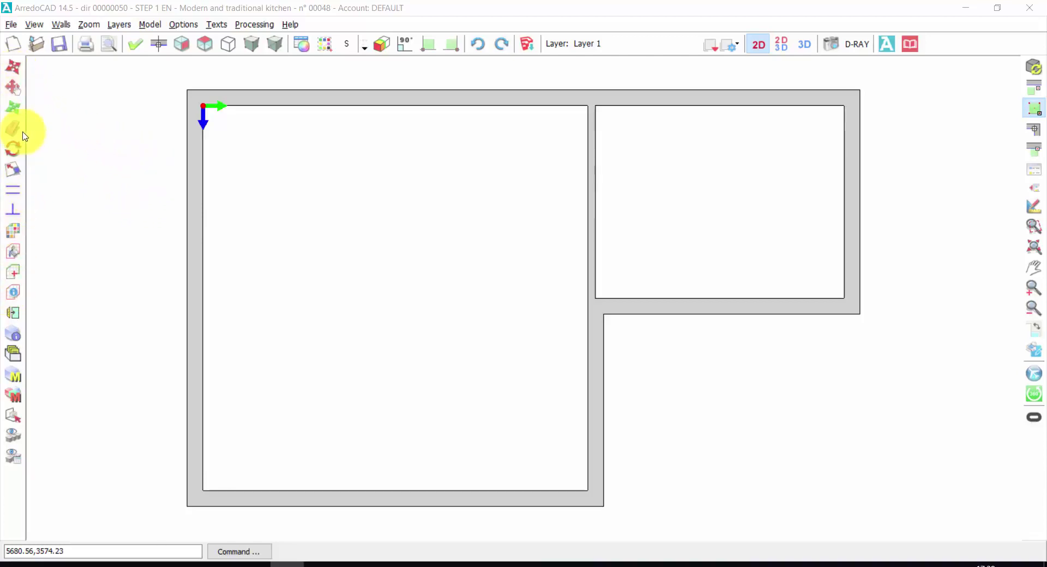
Zoom in and out and pan to centre the two-room L-shaped plan
{"action": "left_click", "coordinate": [105, 140]}
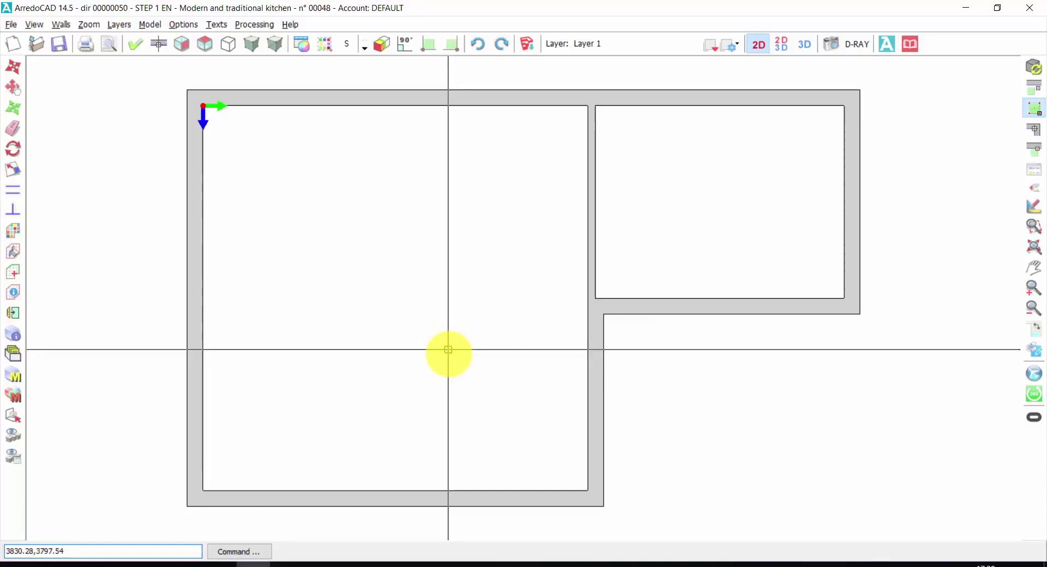
{"action": "scroll", "coordinate": [447, 344], "scroll_direction": "up", "scroll_amount": 4}
{"action": "scroll", "coordinate": [448, 354], "scroll_direction": "down", "scroll_amount": 8}
{"action": "scroll", "coordinate": [448, 355], "scroll_direction": "down", "scroll_amount": 3}
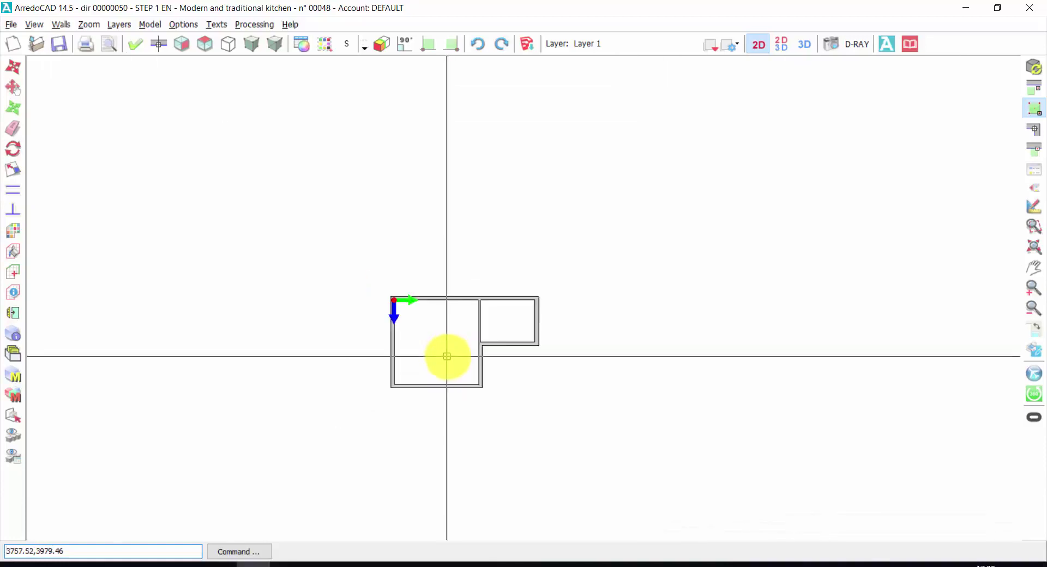
{"action": "scroll", "coordinate": [446, 355], "scroll_direction": "up", "scroll_amount": 4}
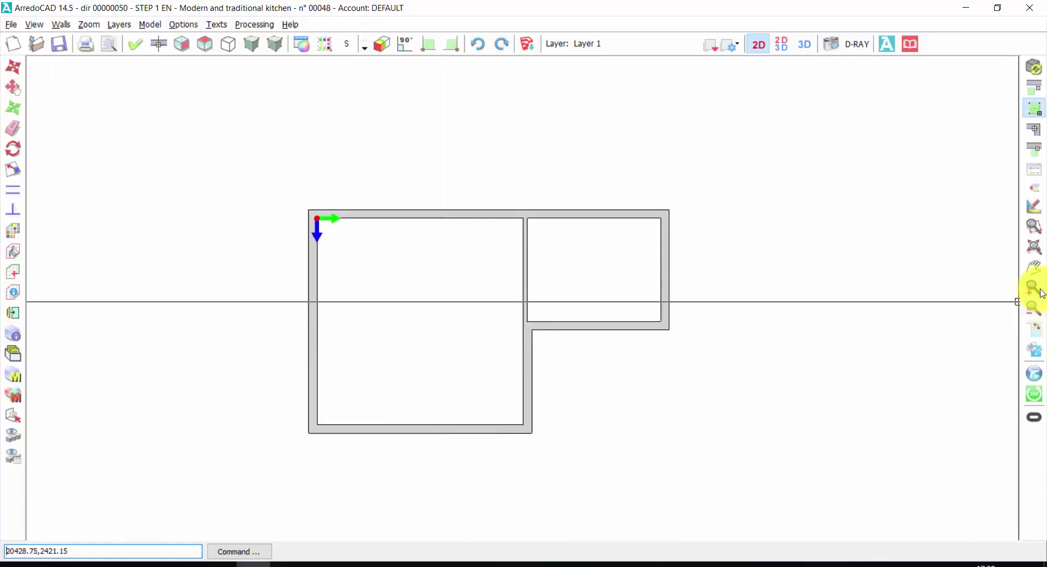
{"action": "scroll", "coordinate": [677, 327], "scroll_direction": "down", "scroll_amount": 2}
{"action": "scroll", "coordinate": [663, 327], "scroll_direction": "up", "scroll_amount": 5}
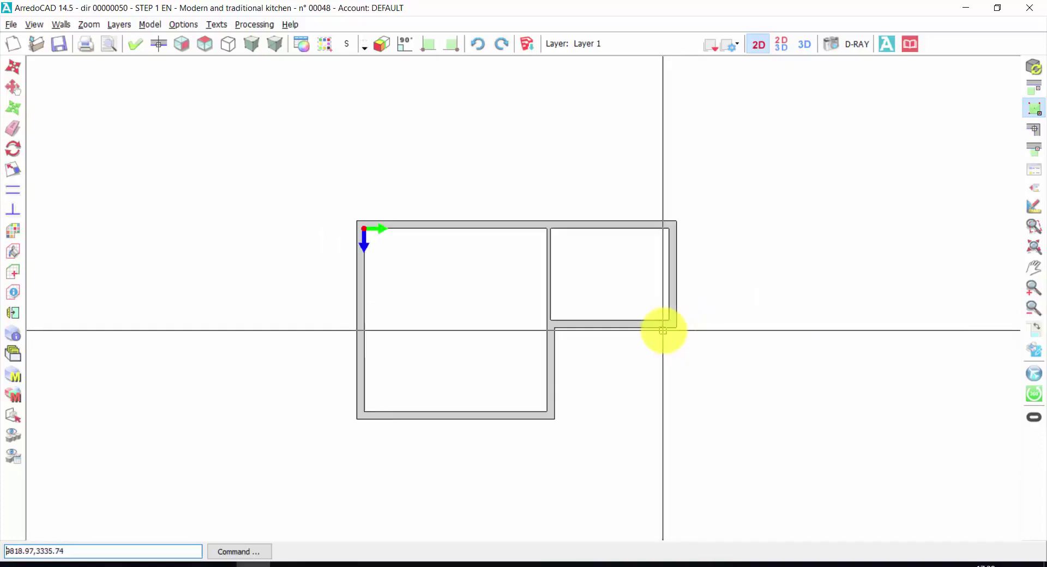
{"action": "middle_click_drag", "start_coordinate": [612, 303], "coordinate": [626, 285]}
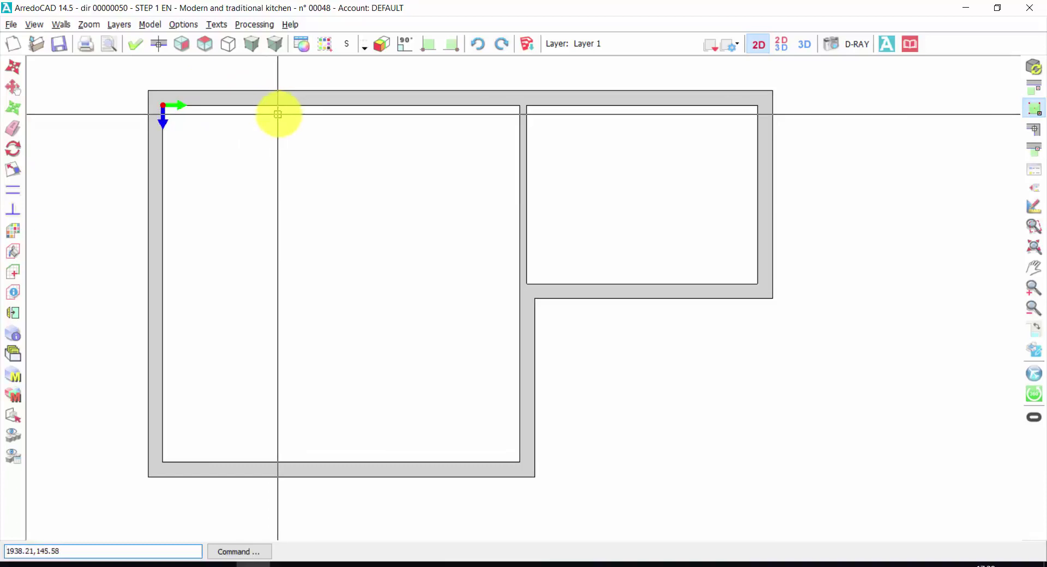
Set the large left room's left inner wall as the working wall
{"action": "left_click", "coordinate": [158, 46]}
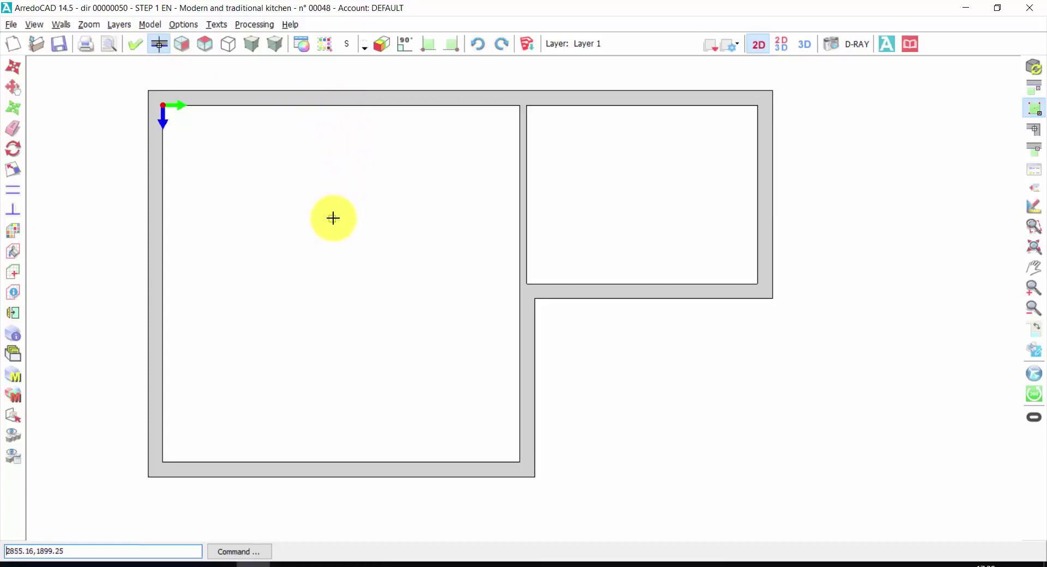
{"action": "left_click", "coordinate": [163, 251]}
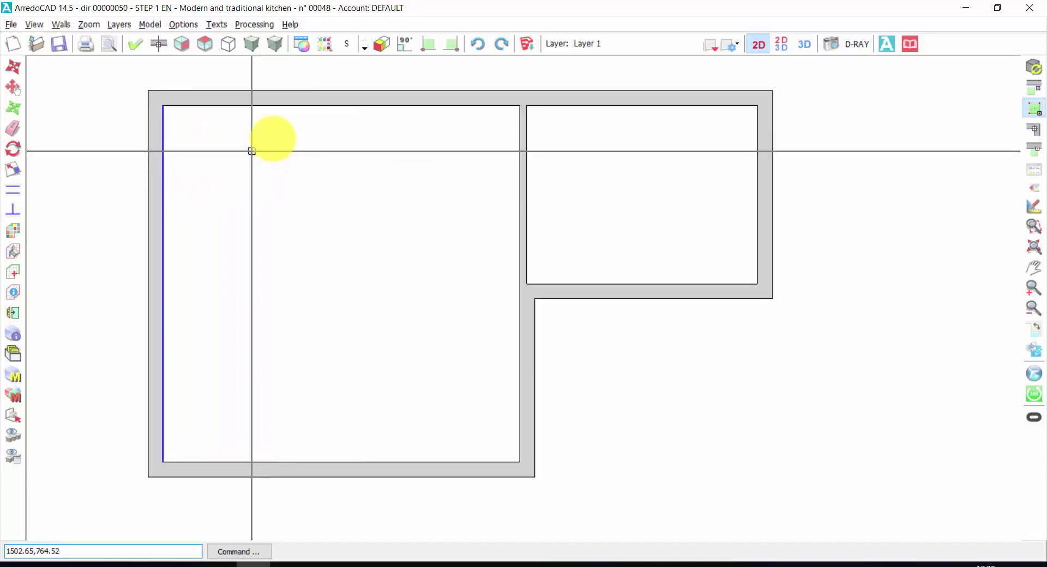
Show the working wall's front elevation, dimensioned 6.000 wide
{"action": "left_click", "coordinate": [182, 44]}
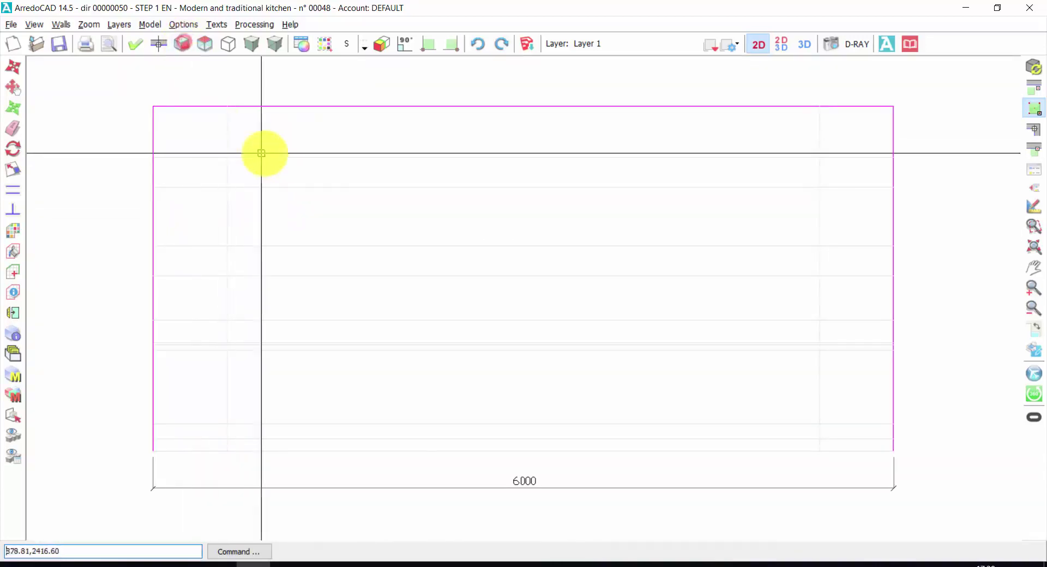
{"action": "left_click", "coordinate": [206, 44]}
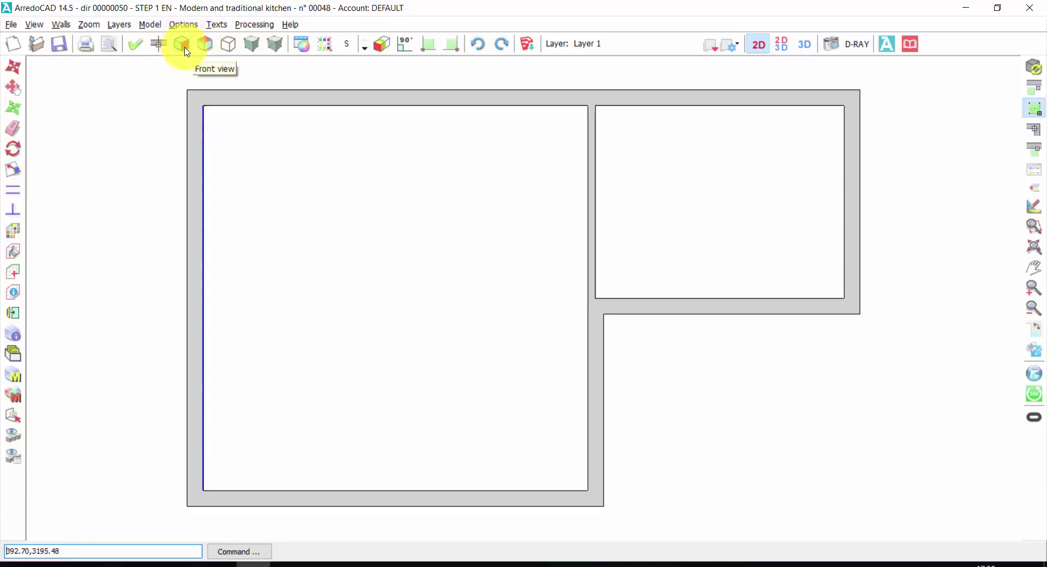
{"action": "left_click", "coordinate": [182, 44]}
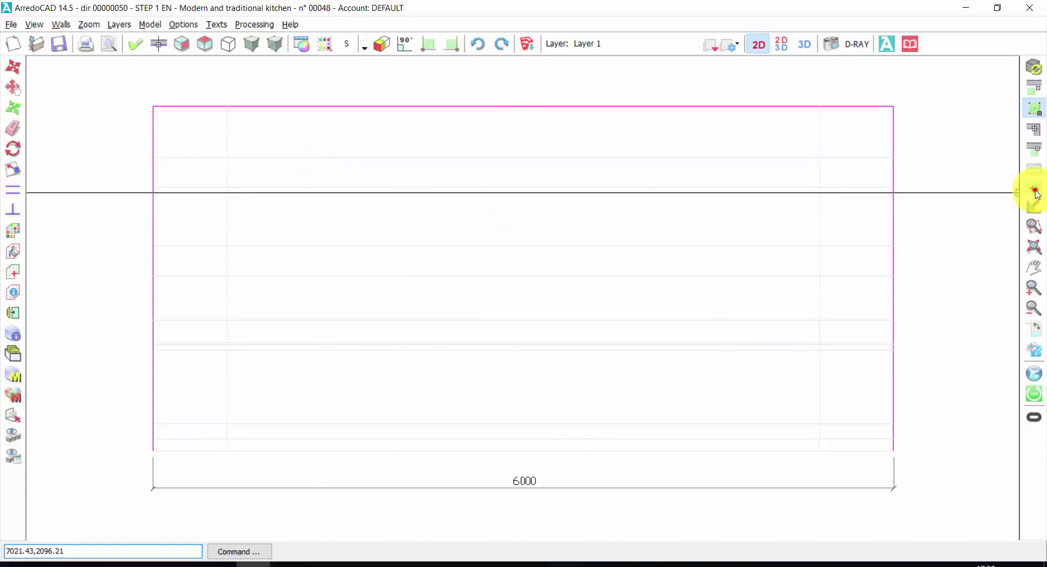
Choose Armored Door Cm 120 Rh from Shared Accessories > Doors > Armoured Doors and insert it
{"action": "left_click", "coordinate": [1035, 191]}
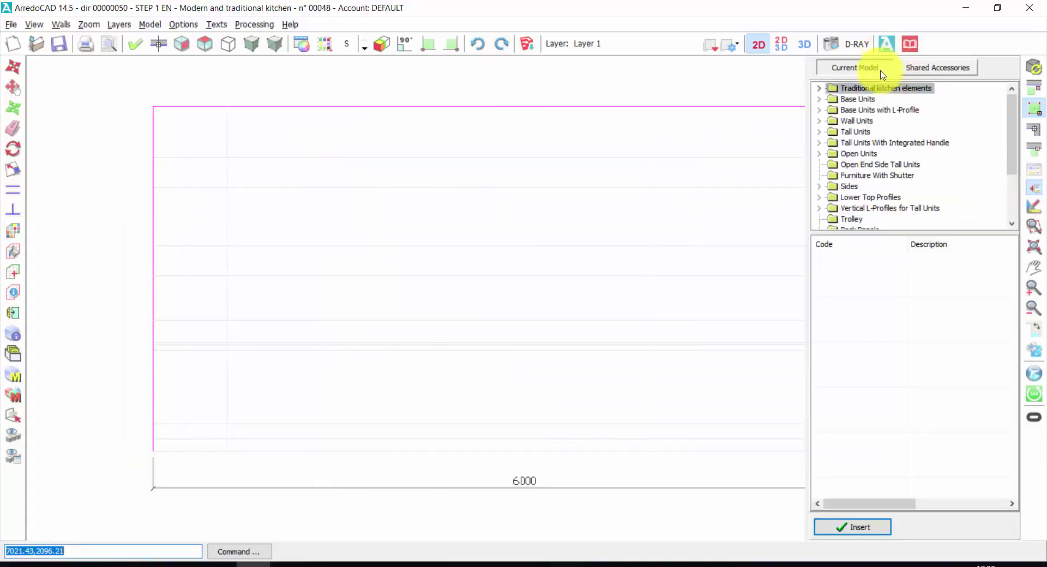
{"action": "left_click", "coordinate": [929, 73]}
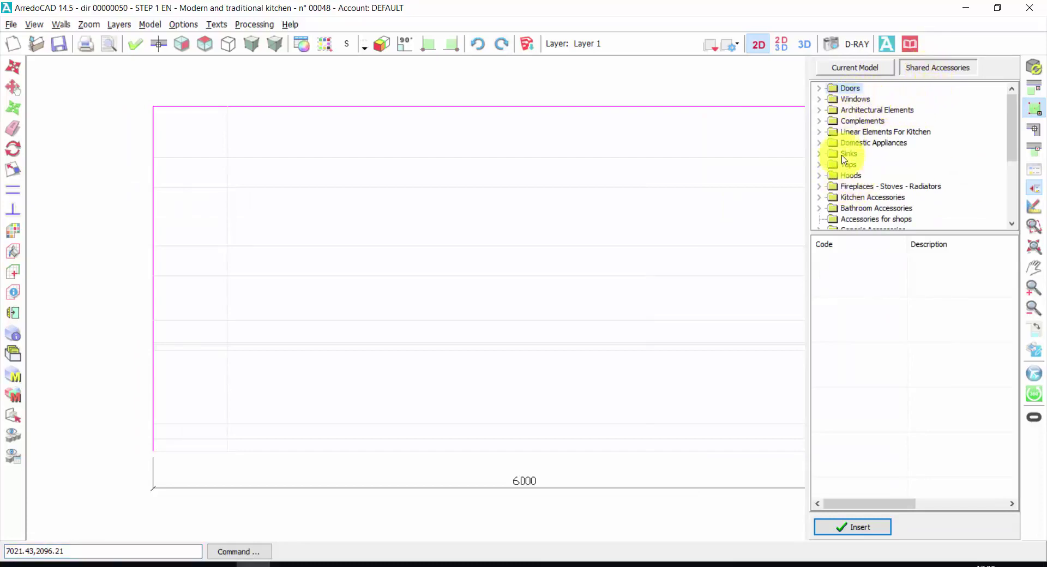
{"action": "left_click", "coordinate": [819, 88]}
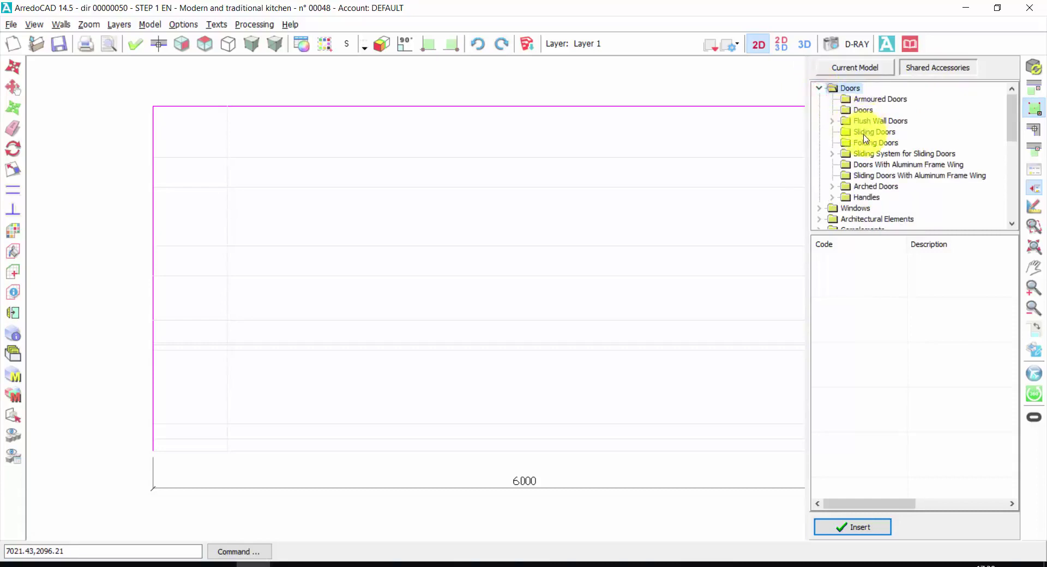
{"action": "left_click", "coordinate": [867, 101]}
{"action": "left_click", "coordinate": [867, 111]}
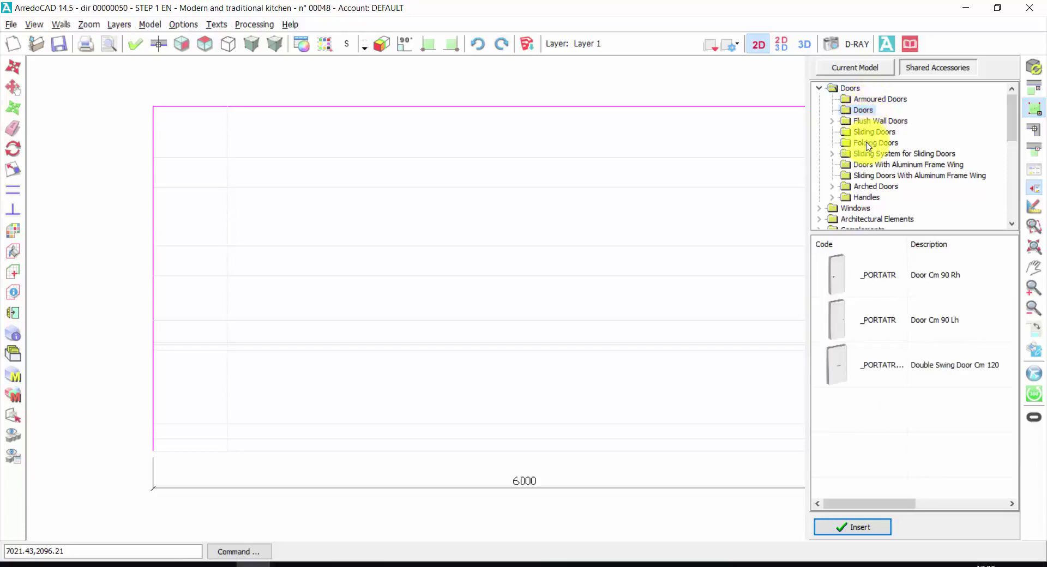
{"action": "left_click", "coordinate": [866, 100]}
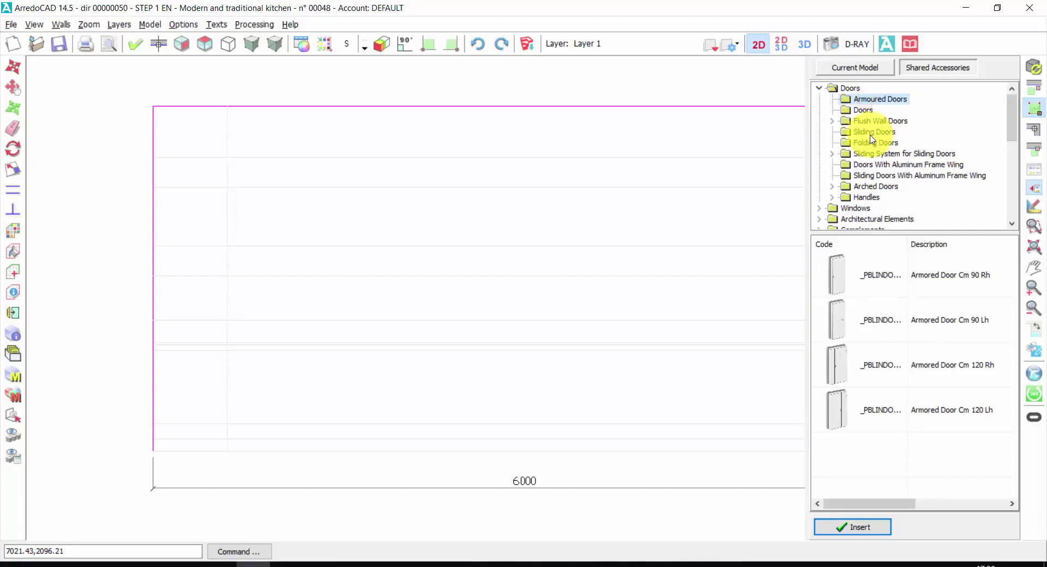
{"action": "left_click", "coordinate": [889, 373]}
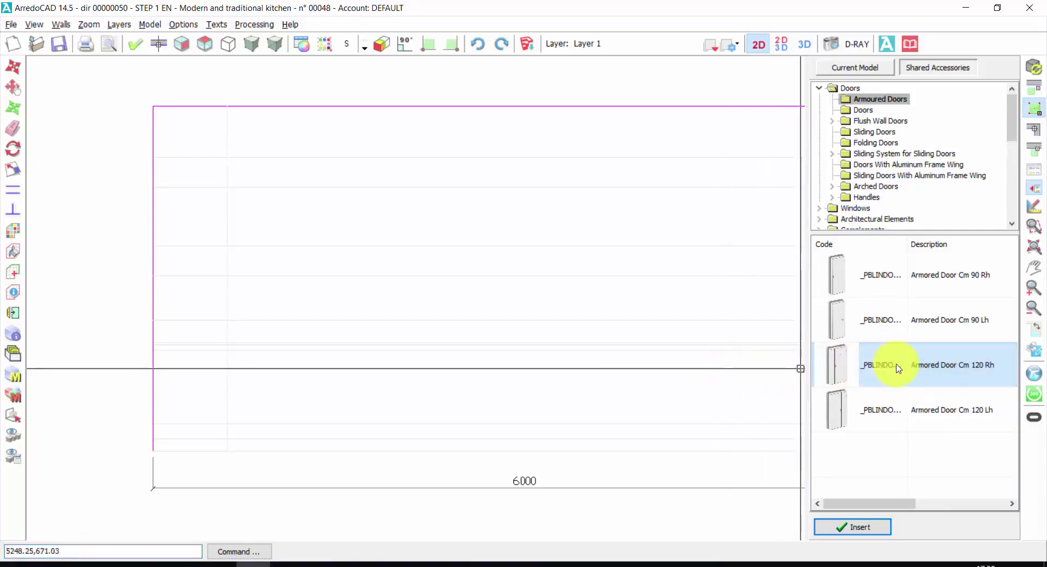
{"action": "double_click", "coordinate": [897, 369]}
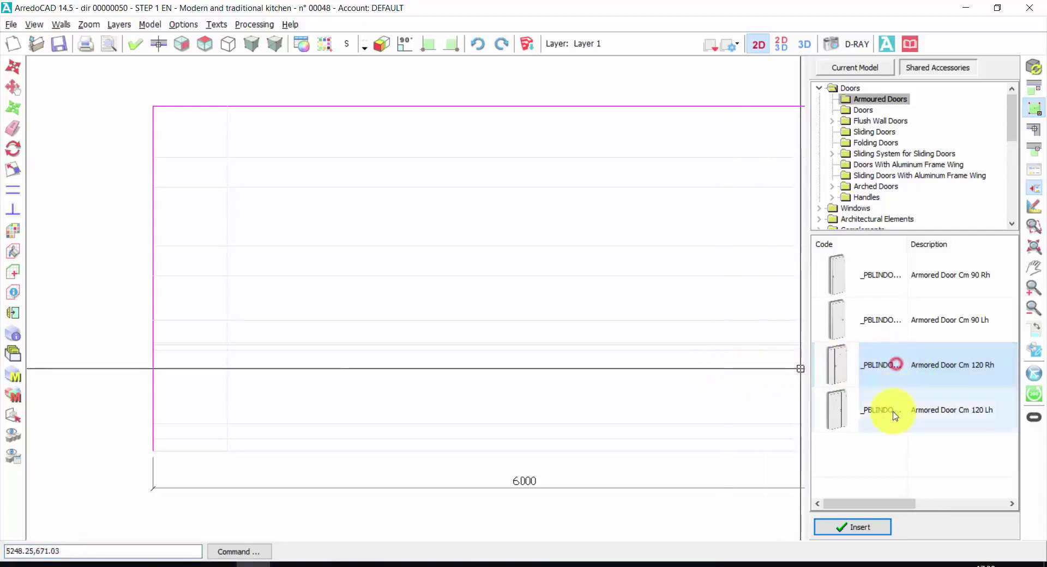
{"action": "left_click", "coordinate": [861, 525]}
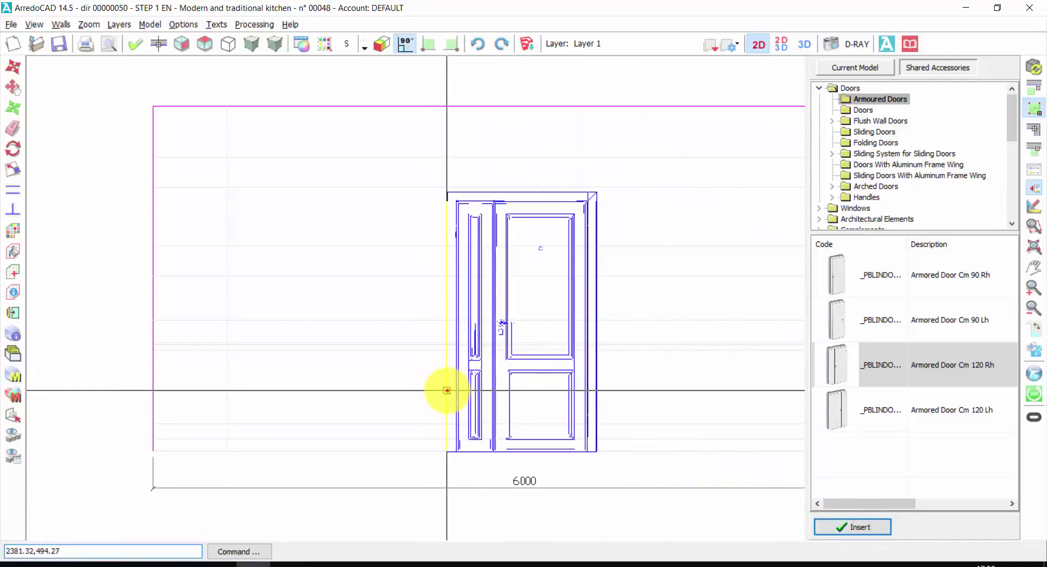
Drop the door on the wall with a new handle, opening inward, aligned to the internal face
{"action": "left_click", "coordinate": [447, 391]}
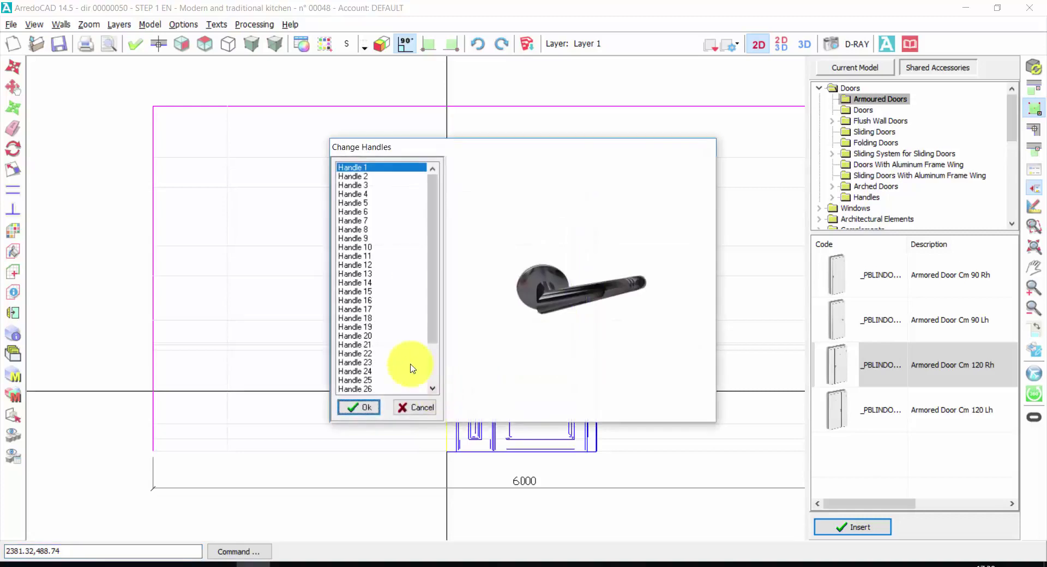
{"action": "left_click", "coordinate": [352, 237]}
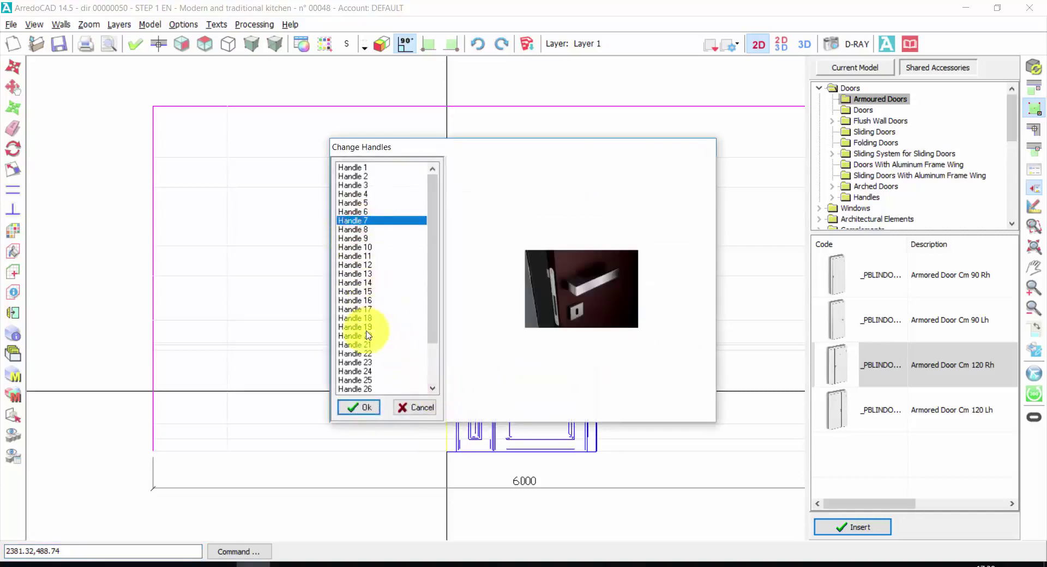
{"action": "left_click", "coordinate": [355, 408]}
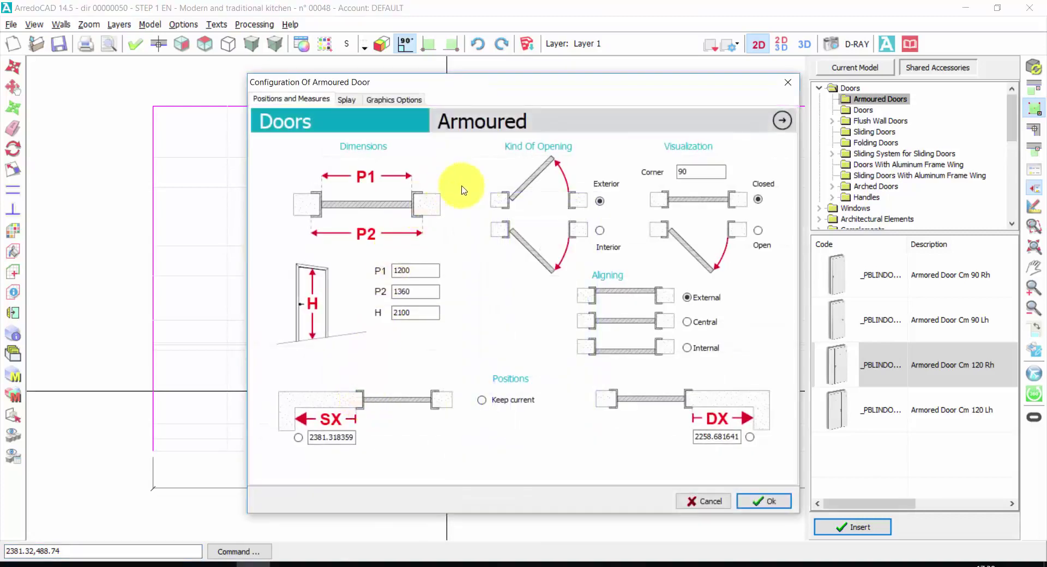
{"action": "left_click", "coordinate": [599, 234]}
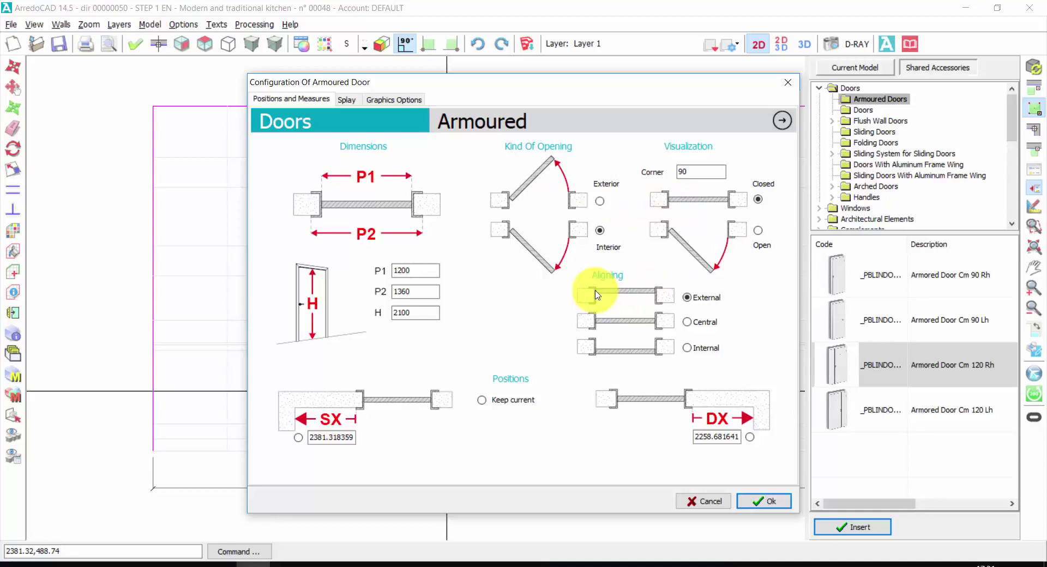
{"action": "left_click", "coordinate": [687, 349]}
Position the door at SX 2200 from the wall's left end and confirm the configuration
{"action": "double_click", "coordinate": [409, 272]}
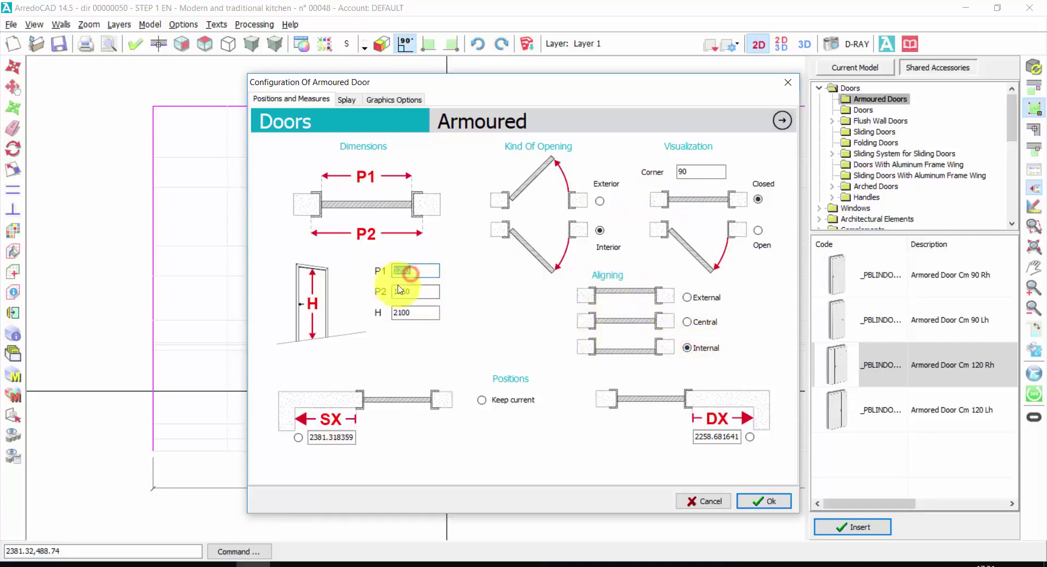
{"action": "double_click", "coordinate": [406, 291]}
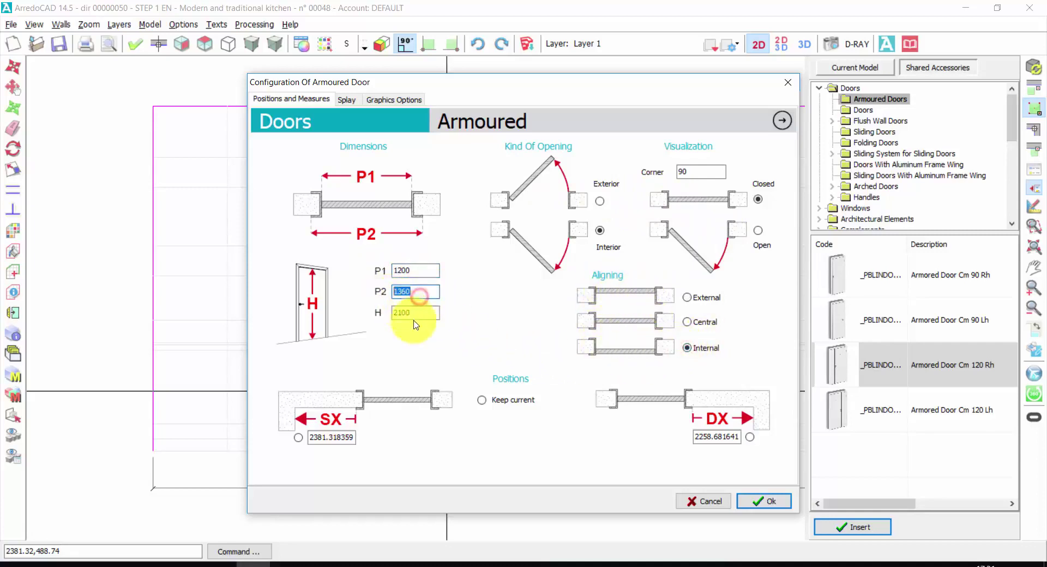
{"action": "left_click", "coordinate": [295, 437]}
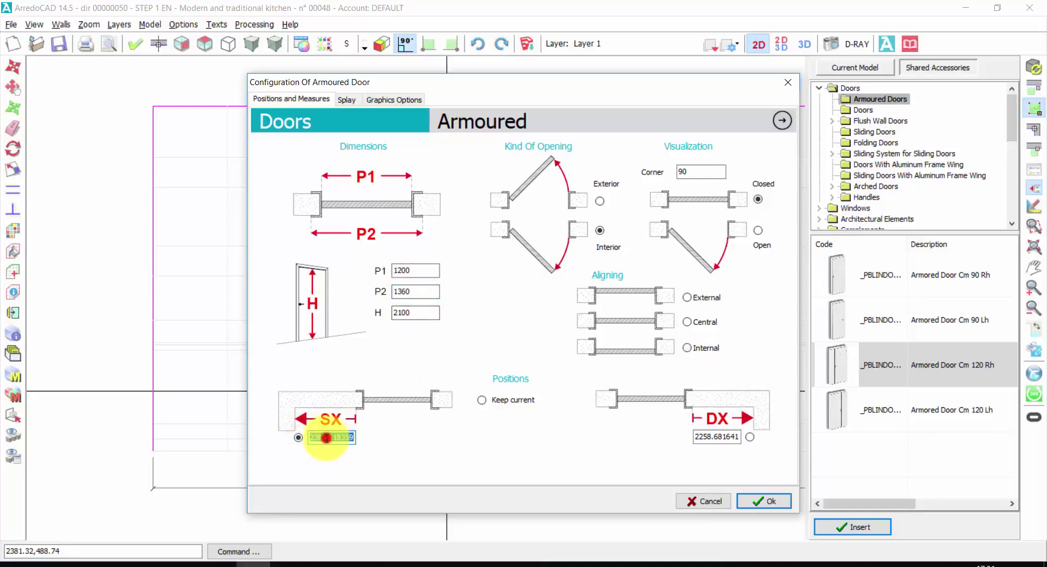
{"action": "double_click", "coordinate": [326, 437]}
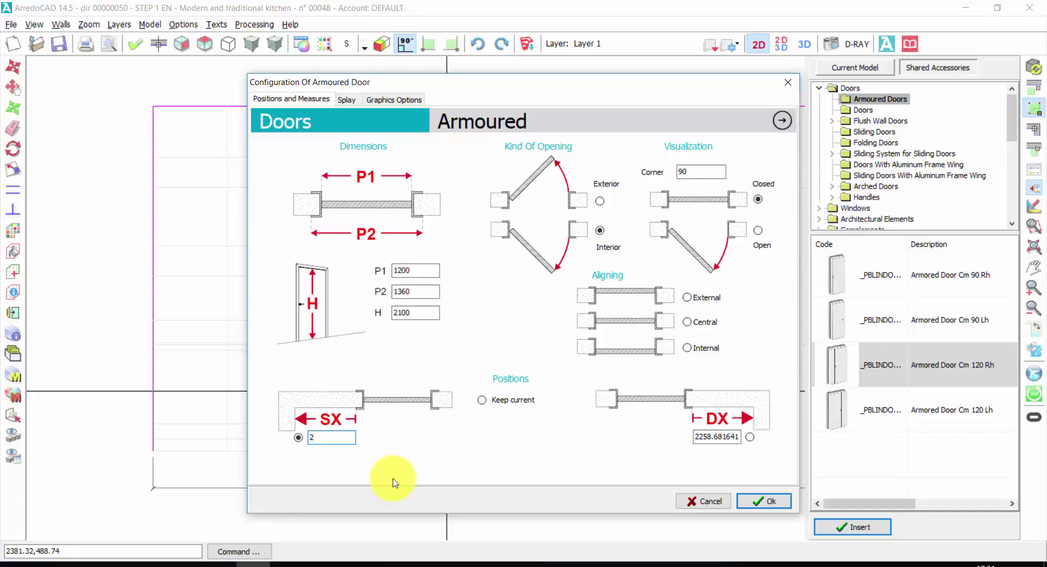
{"action": "type", "text": "2200"}
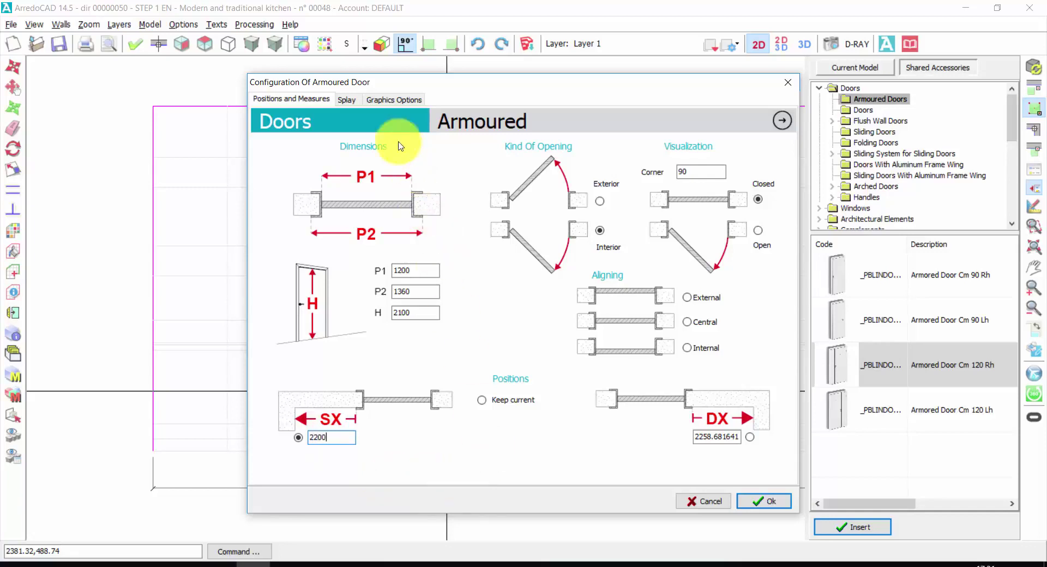
{"action": "left_click", "coordinate": [347, 99]}
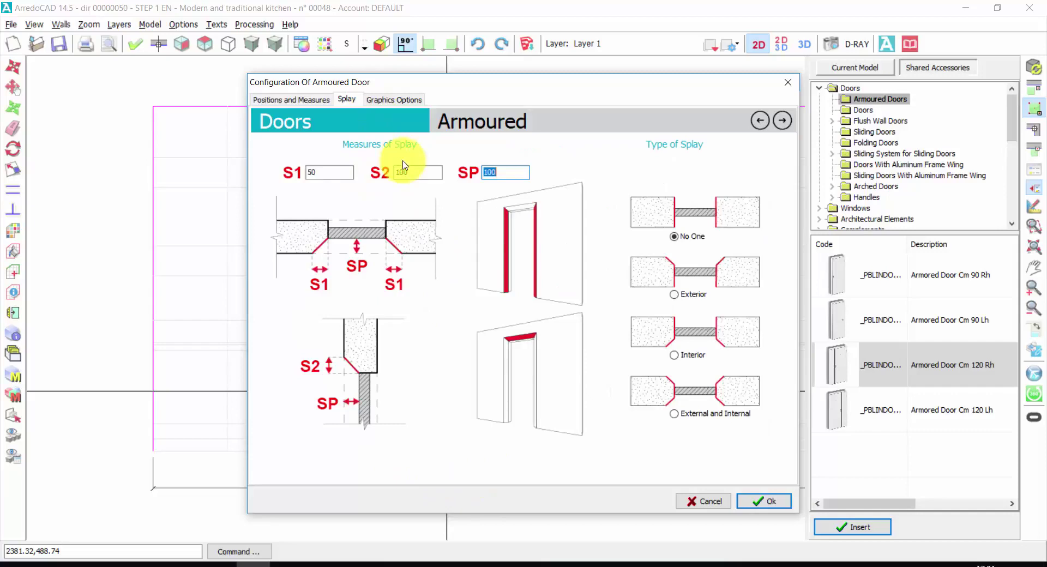
{"action": "left_click", "coordinate": [391, 99]}
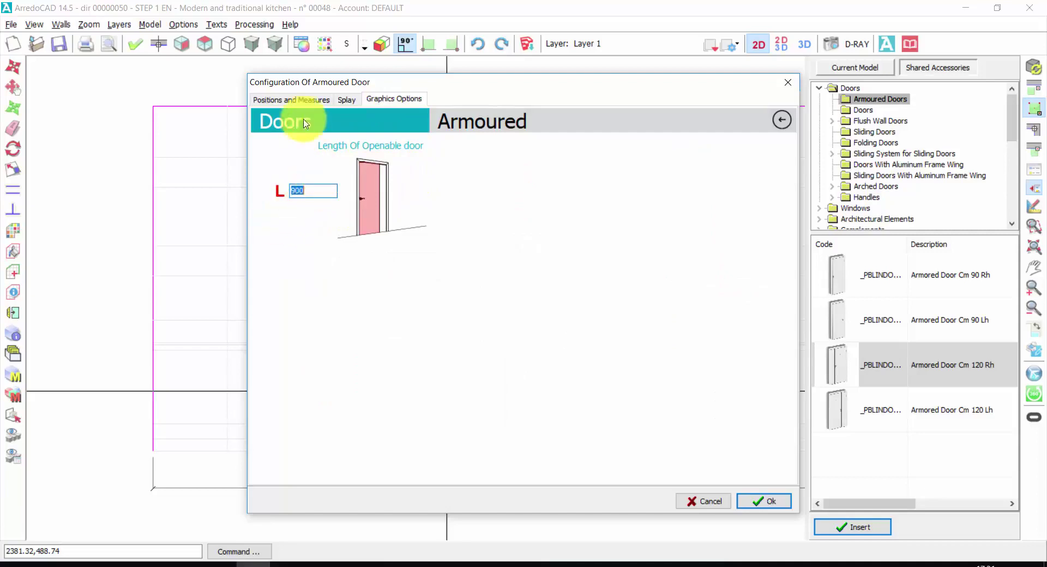
{"action": "left_click", "coordinate": [762, 500]}
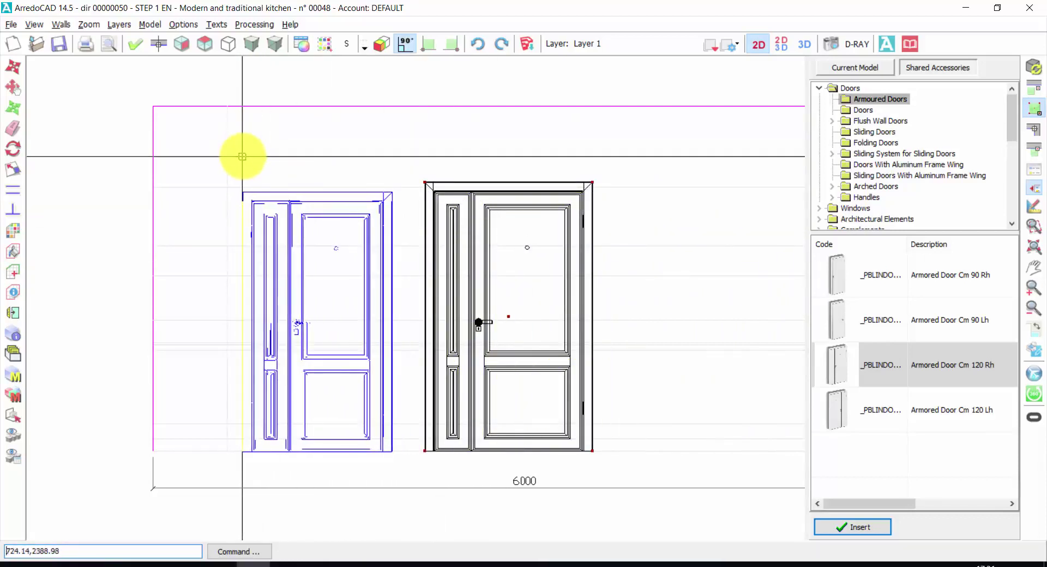
Cancel door insertion and switch to the elevation of the bottom 6000 mm wall
{"action": "key", "text": "Escape"}
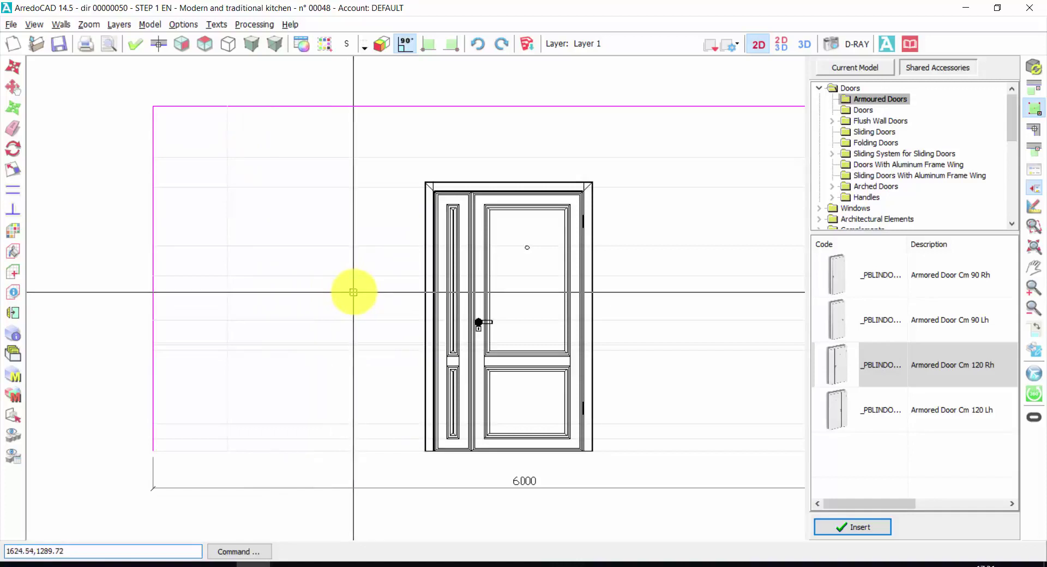
{"action": "left_click", "coordinate": [158, 45]}
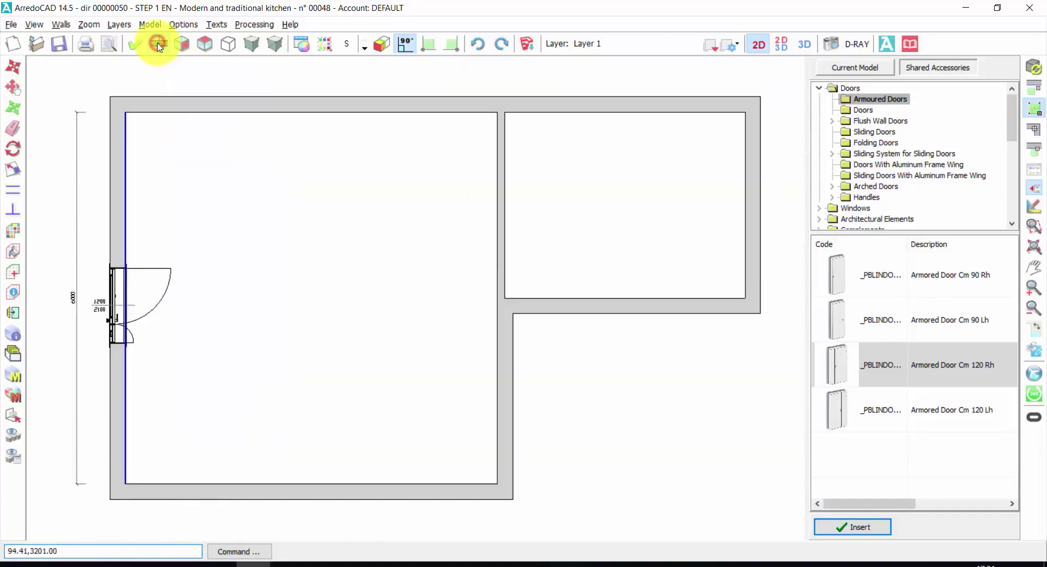
{"action": "left_click", "coordinate": [374, 483]}
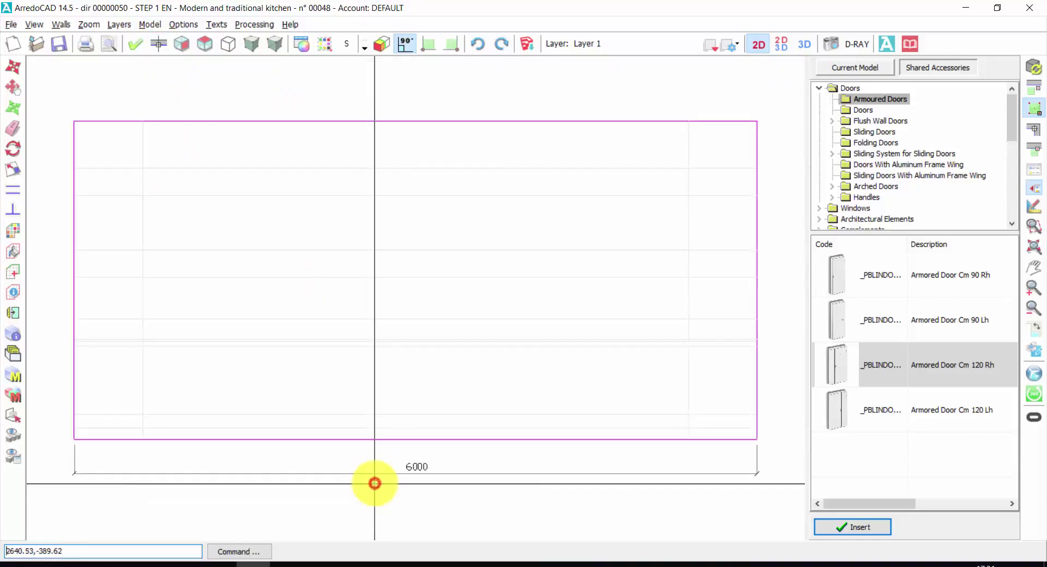
Drag the FINSCORR4 three-sliding-door French window from Windows > Sliding Window onto the 6000 wall
{"action": "left_click", "coordinate": [819, 88]}
{"action": "left_click", "coordinate": [819, 99]}
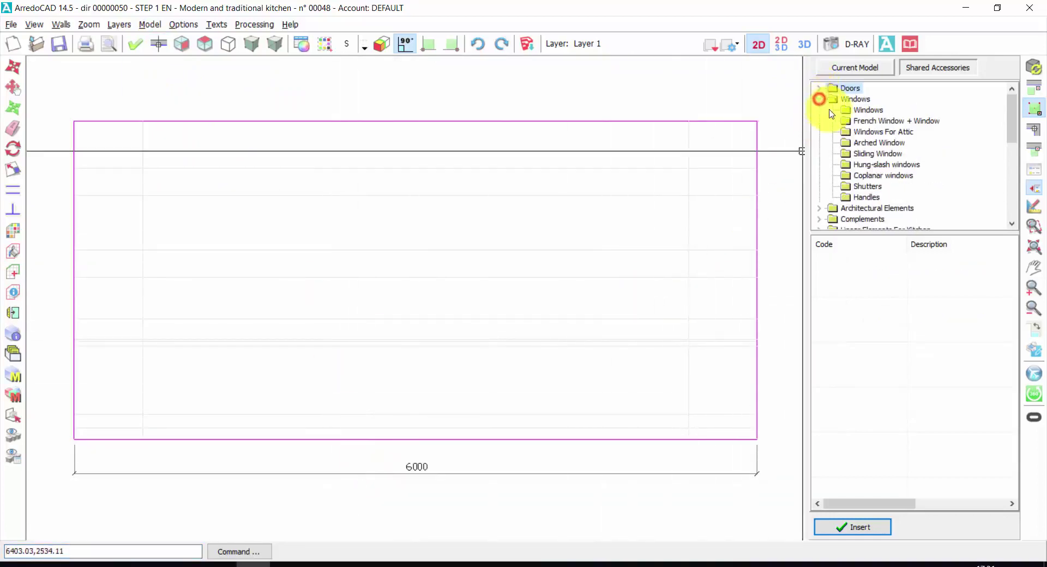
{"action": "left_click", "coordinate": [867, 110]}
{"action": "left_click", "coordinate": [879, 121]}
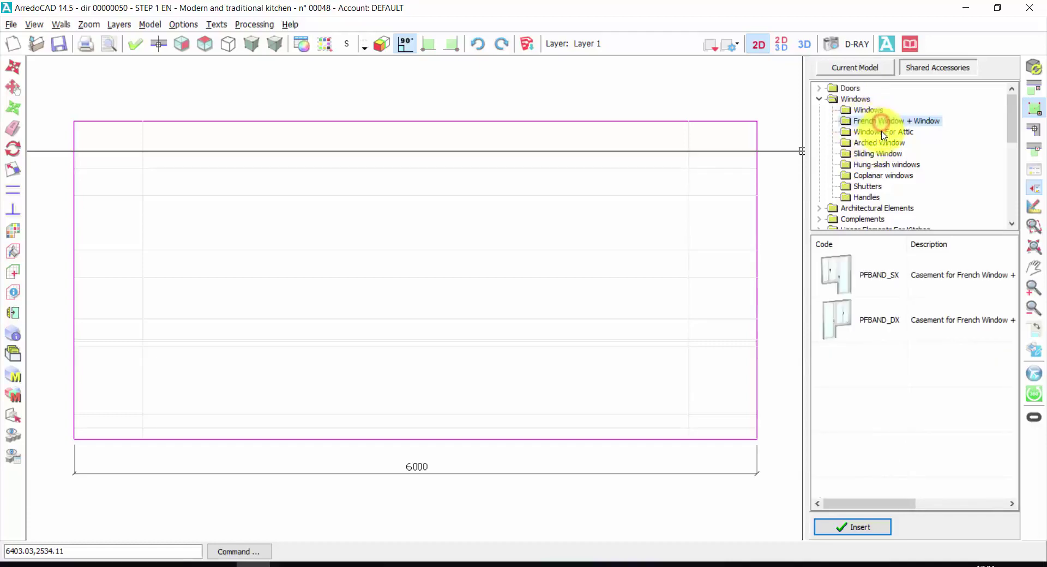
{"action": "left_click", "coordinate": [882, 132]}
{"action": "left_click", "coordinate": [879, 153]}
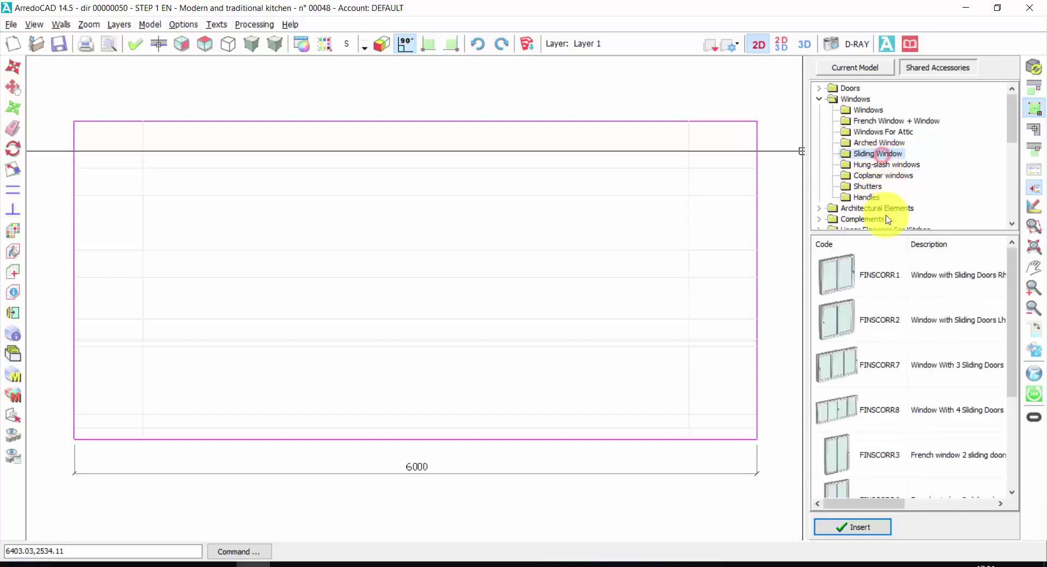
{"action": "scroll", "coordinate": [918, 382], "scroll_direction": "down", "scroll_amount": 1}
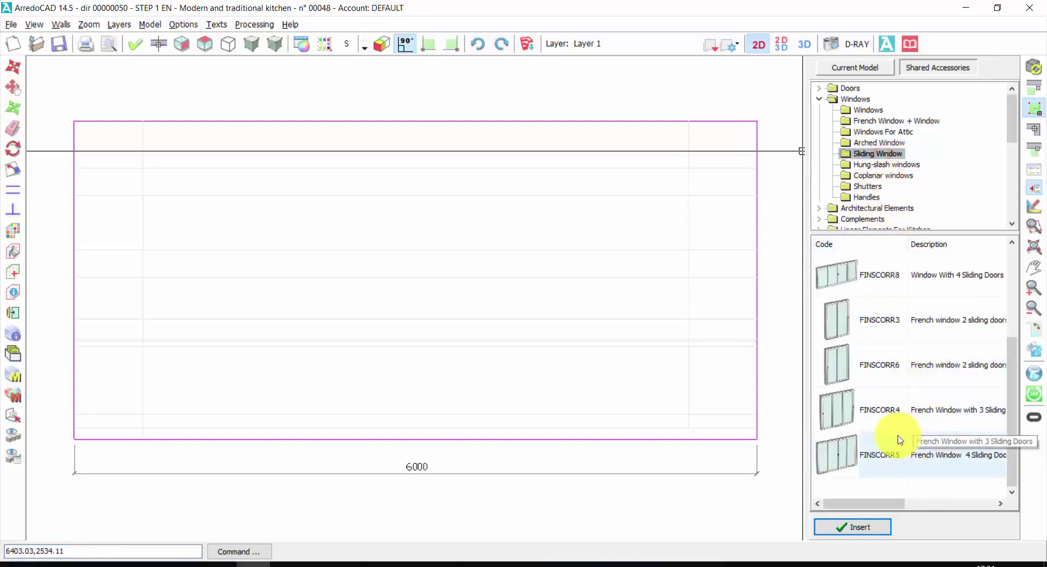
{"action": "left_click", "coordinate": [879, 415]}
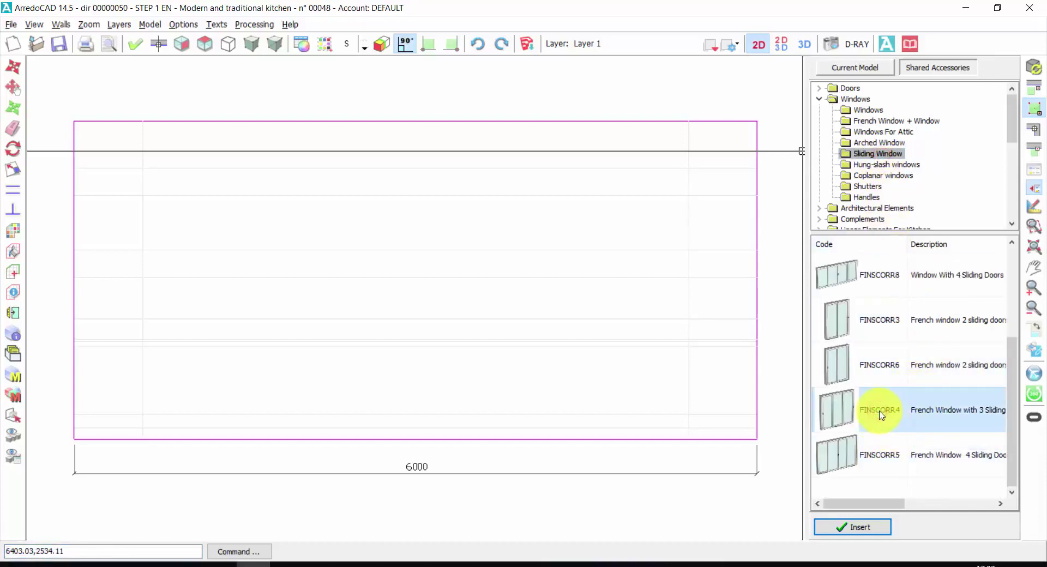
{"action": "left_click_drag", "start_coordinate": [879, 413], "coordinate": [270, 354]}
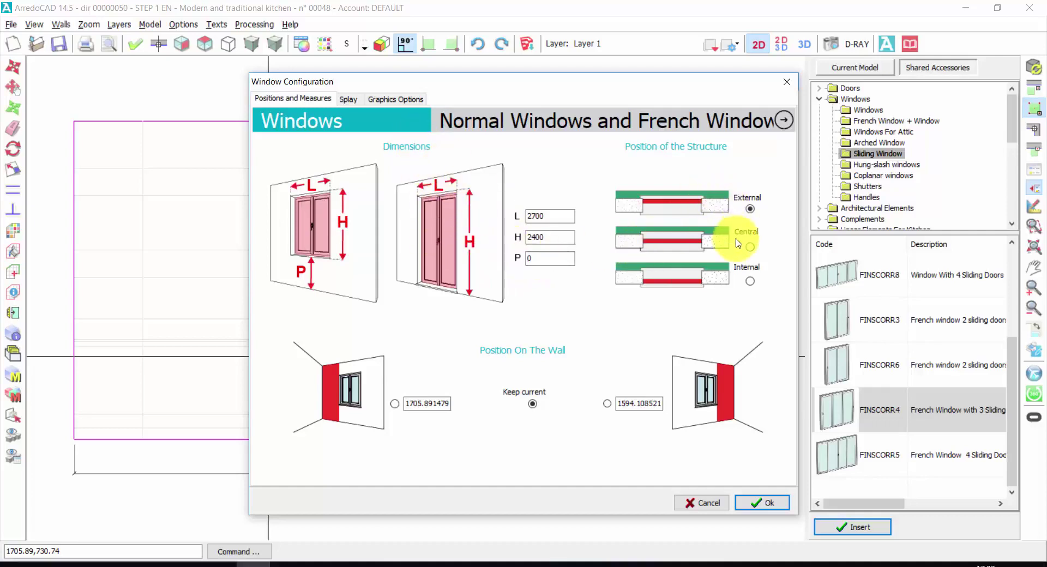
Configure the 2700×2400 FINSCORR4 window as internal with a threshold sill and confirm it
{"action": "left_click", "coordinate": [749, 283]}
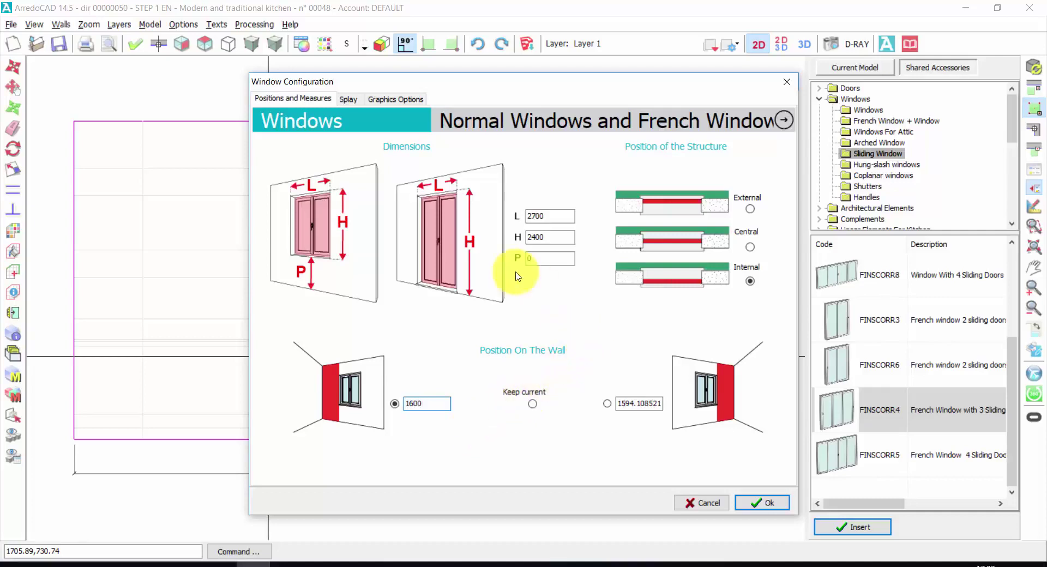
{"action": "left_click", "coordinate": [349, 99]}
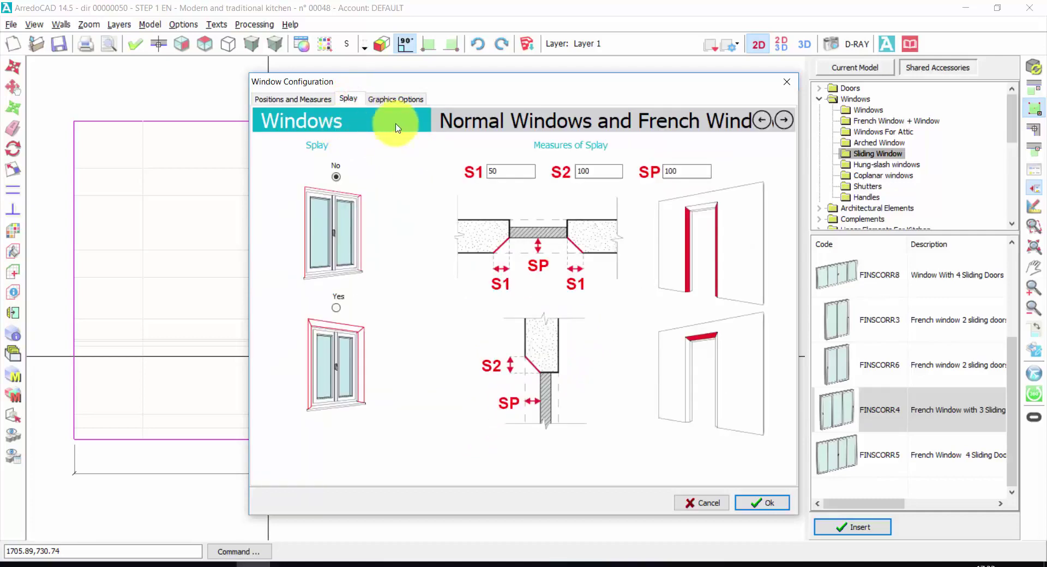
{"action": "left_click", "coordinate": [400, 97]}
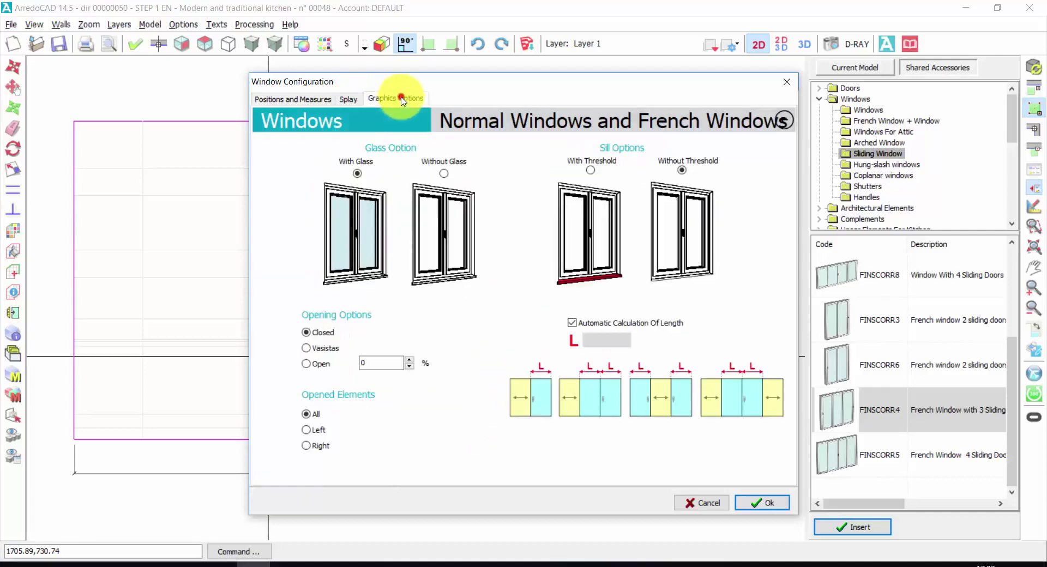
{"action": "left_click", "coordinate": [590, 171]}
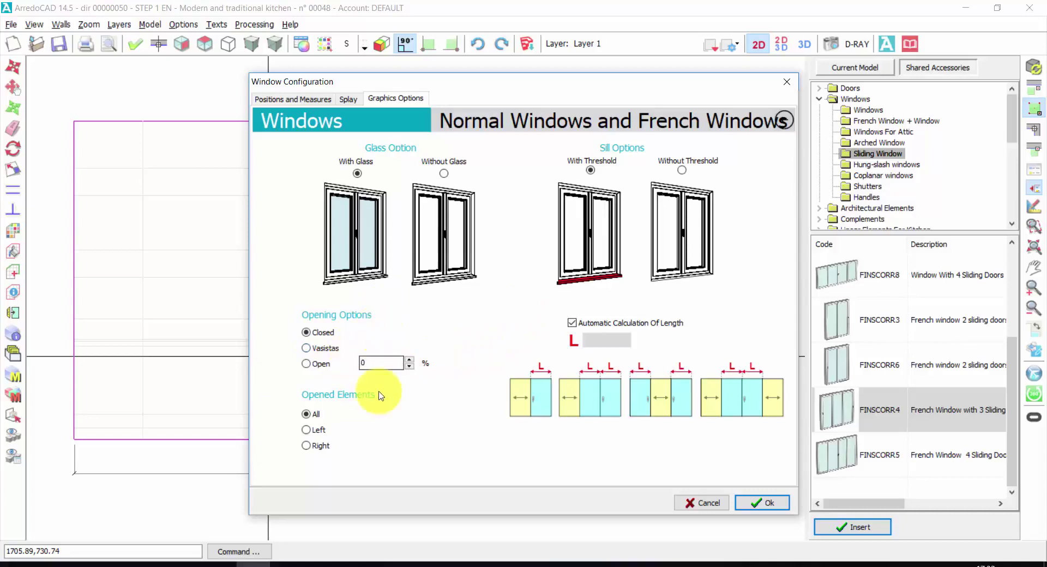
{"action": "left_click", "coordinate": [755, 504]}
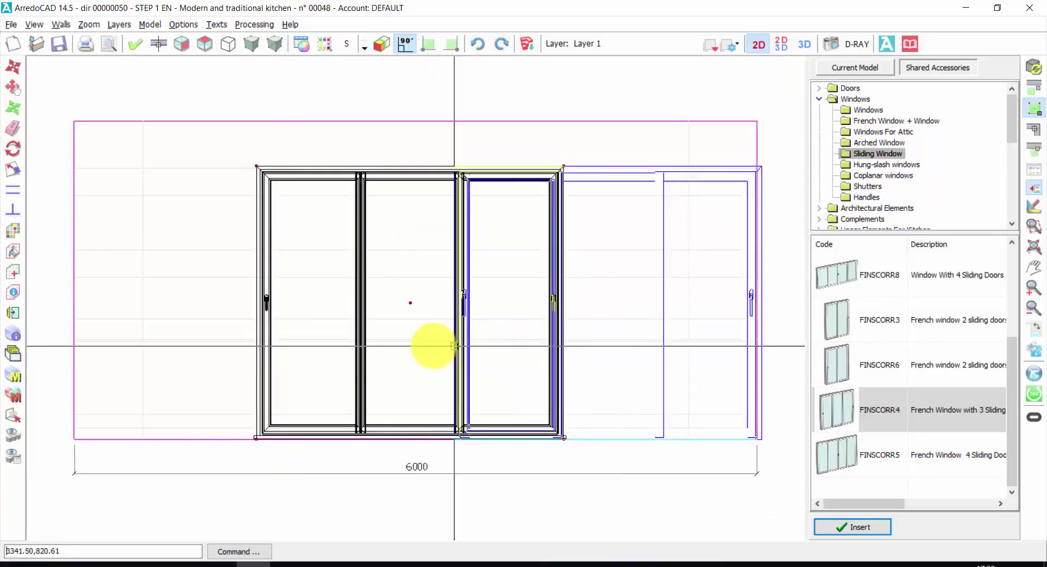
End sliding-window insertion and open the 3000 mm right outer wall's elevation
{"action": "left_click", "coordinate": [175, 257]}
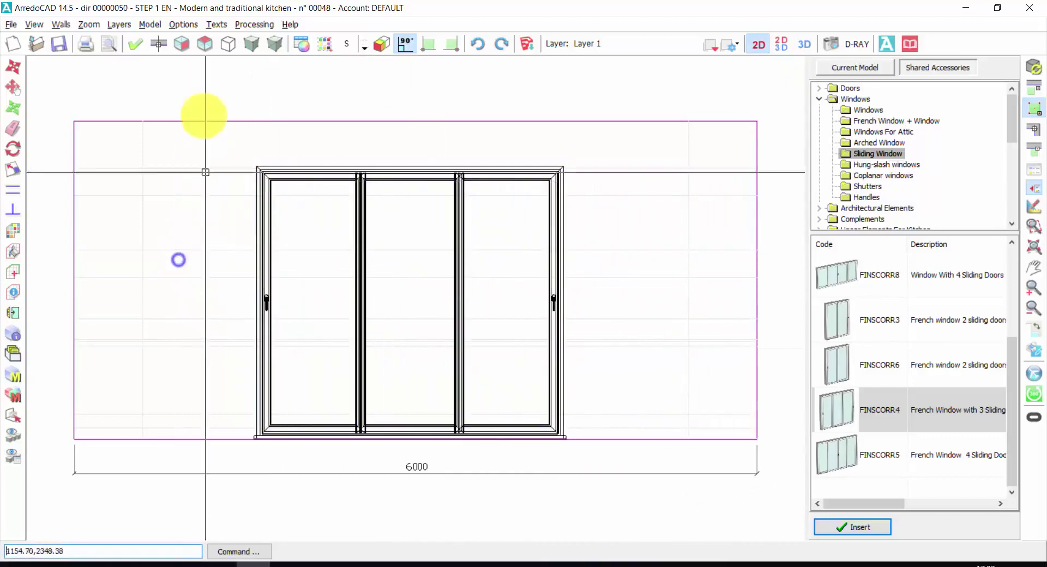
{"action": "left_click", "coordinate": [159, 44]}
{"action": "left_click", "coordinate": [728, 202]}
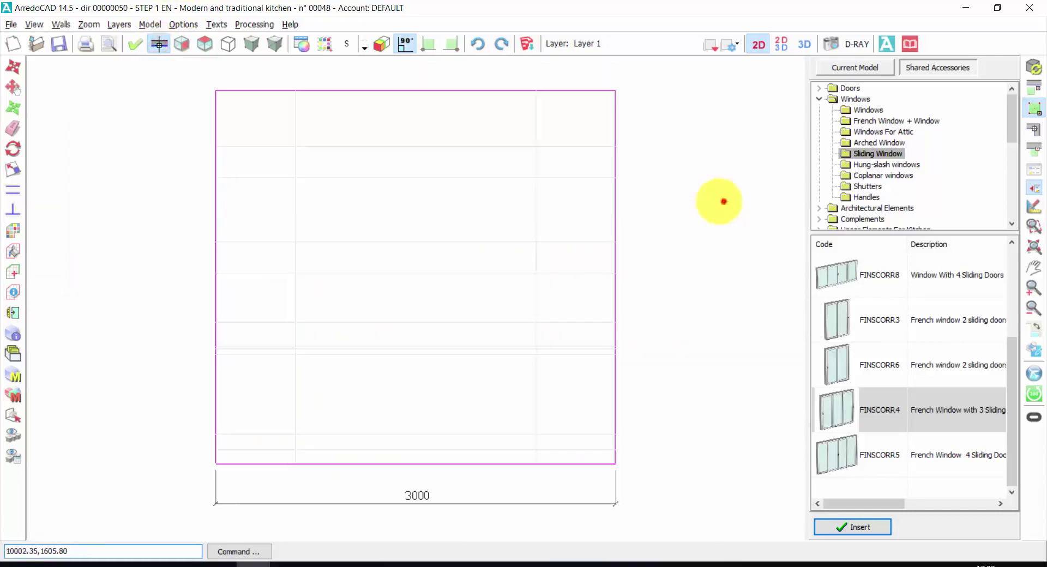
Start inserting the FIN3D3_SX three-door window from Windows > Windows
{"action": "left_click", "coordinate": [867, 110]}
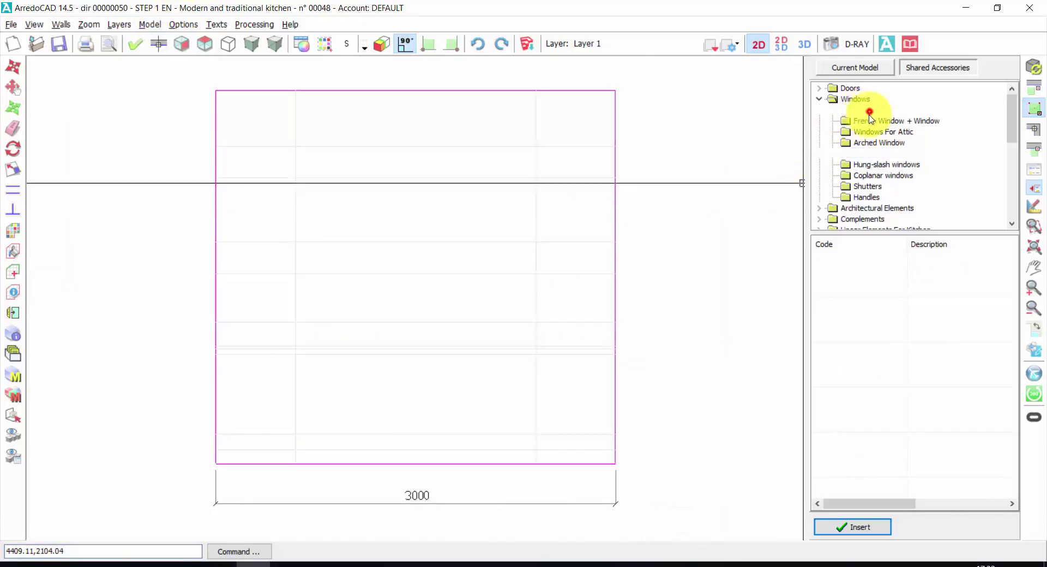
{"action": "left_click", "coordinate": [896, 363]}
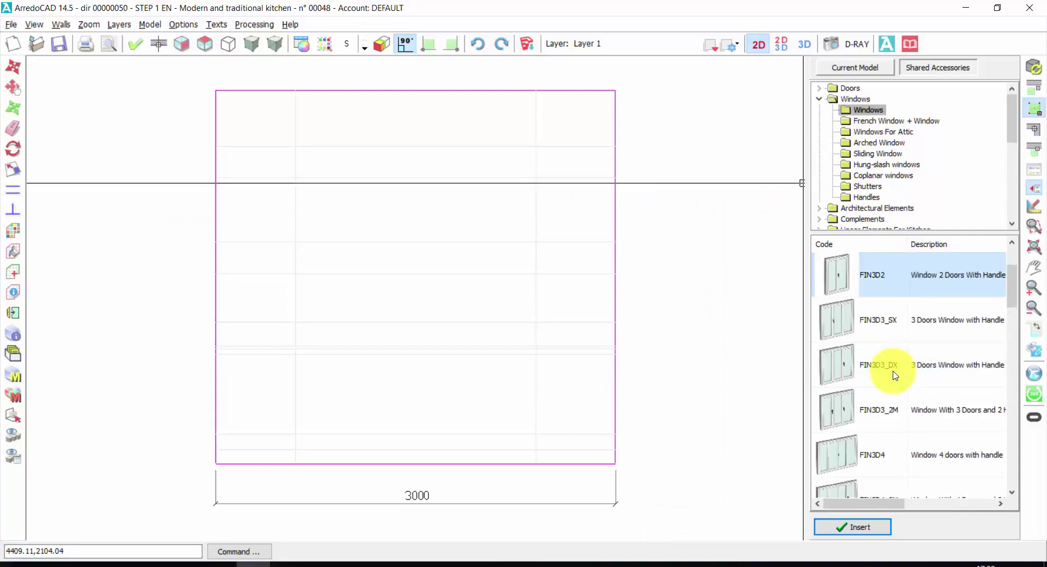
{"action": "double_click", "coordinate": [894, 319]}
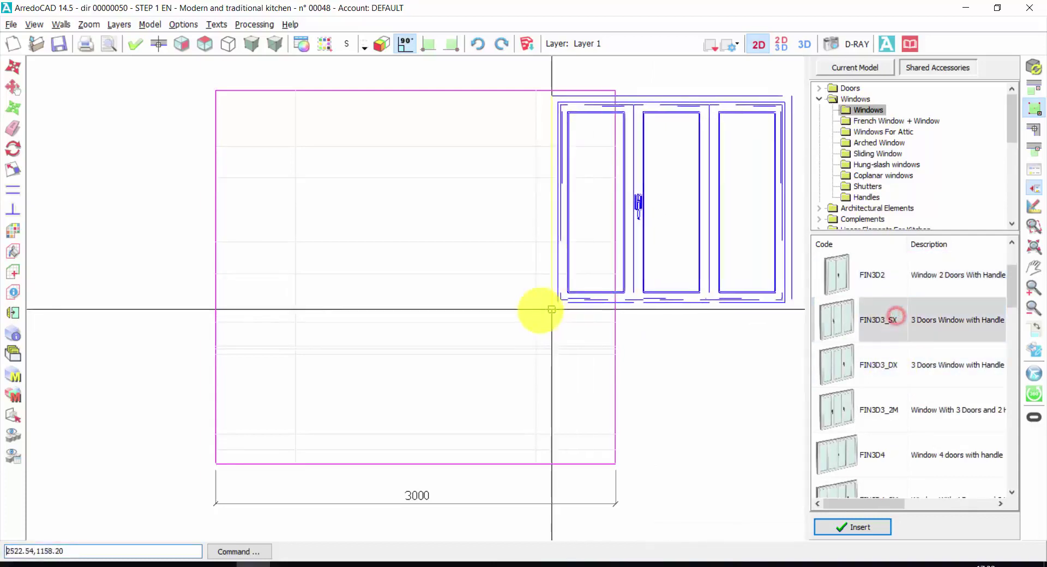
Place the FIN3D3_SX window 900 mm above the floor with a threshold sill, then stop inserting
{"action": "left_click", "coordinate": [306, 330]}
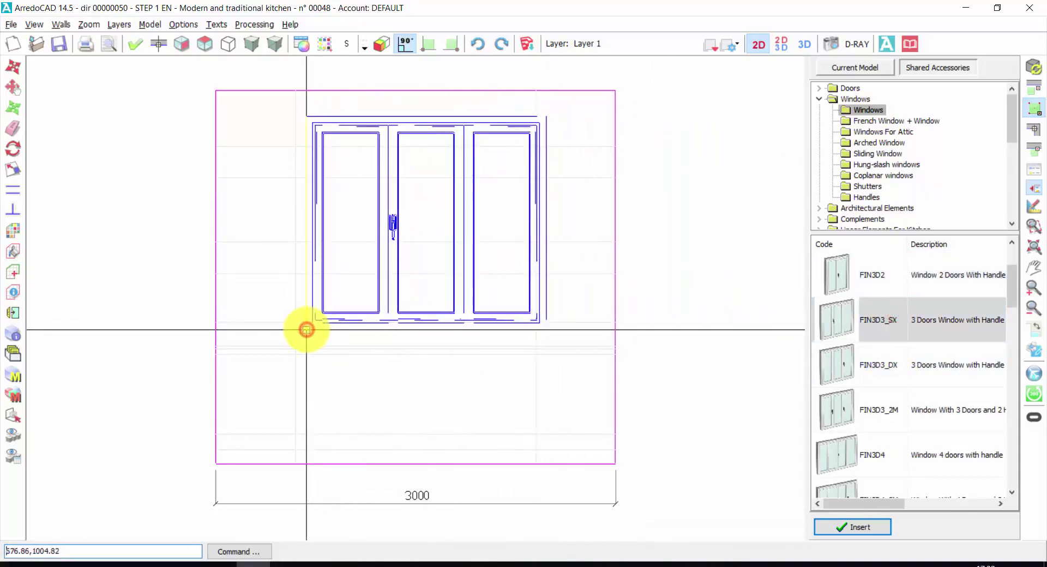
{"action": "double_click", "coordinate": [544, 259]}
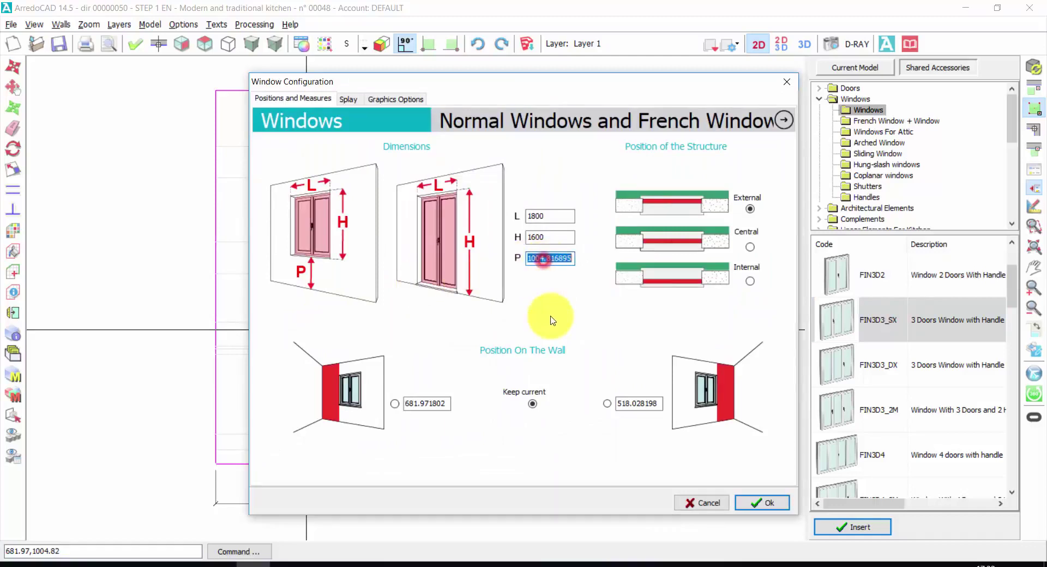
{"action": "type", "text": "900"}
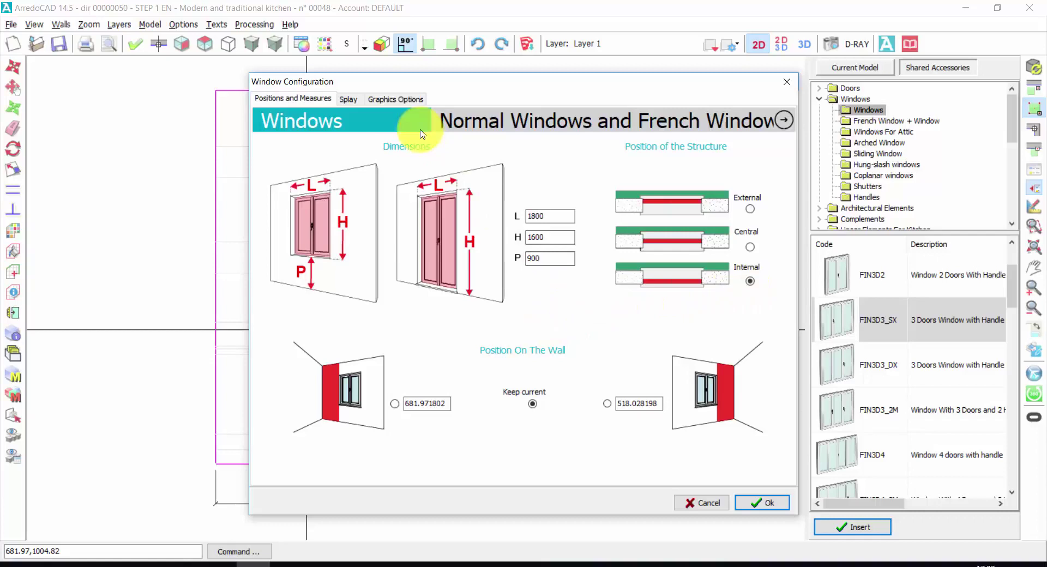
{"action": "left_click", "coordinate": [347, 99]}
{"action": "left_click", "coordinate": [395, 100]}
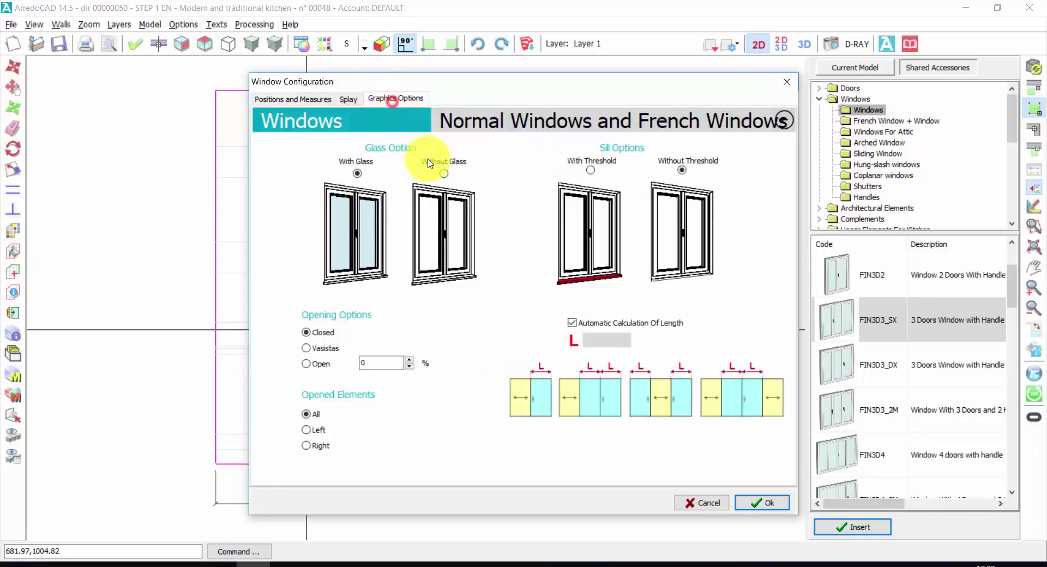
{"action": "left_click", "coordinate": [590, 171]}
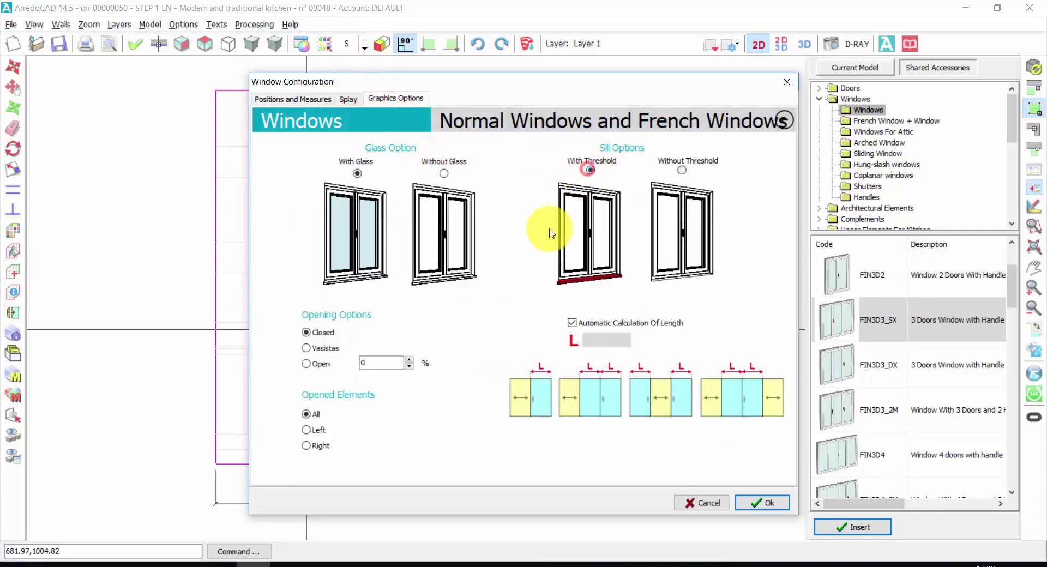
{"action": "left_click", "coordinate": [758, 504]}
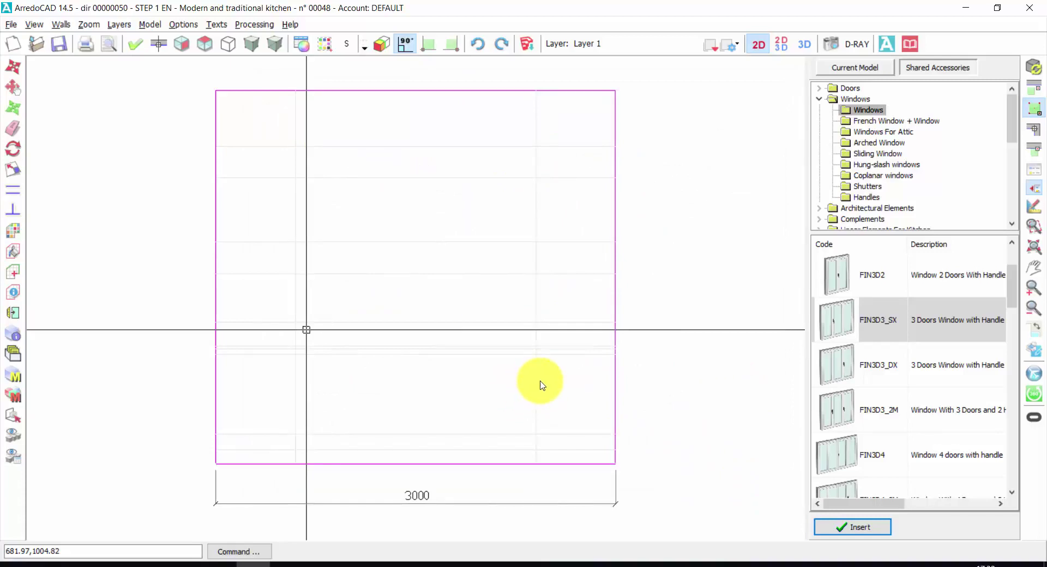
{"action": "left_click", "coordinate": [541, 383]}
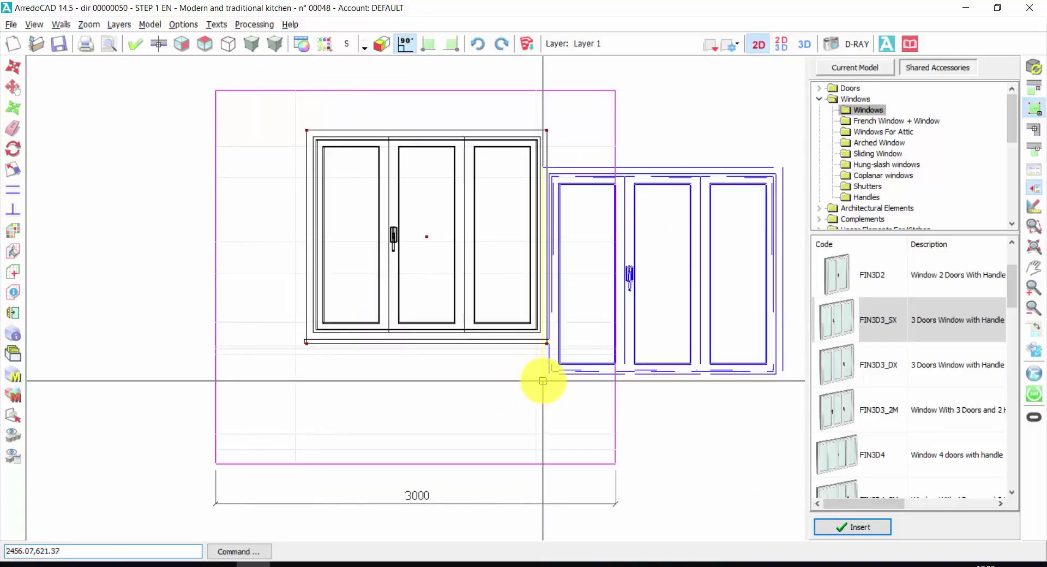
{"action": "key", "text": "Escape"}
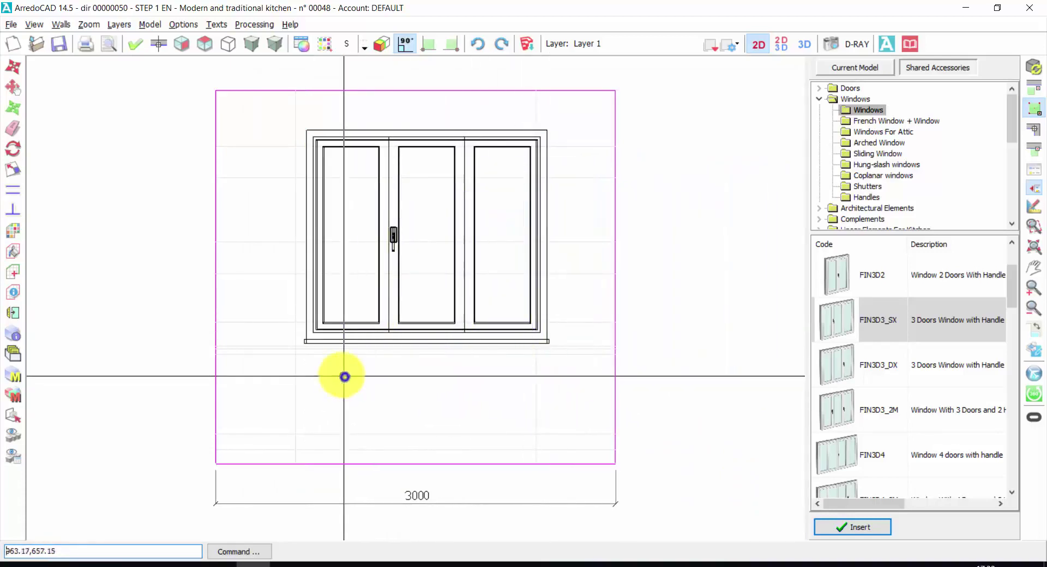
Check the 6000 wall elevation and return to the room floor plan
{"action": "left_click", "coordinate": [158, 44]}
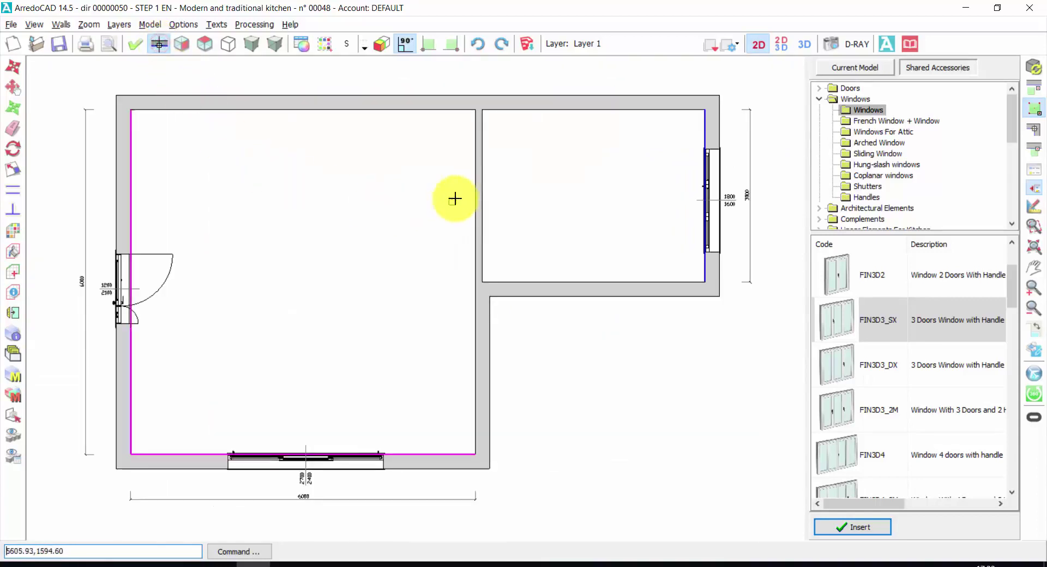
{"action": "left_click", "coordinate": [474, 182]}
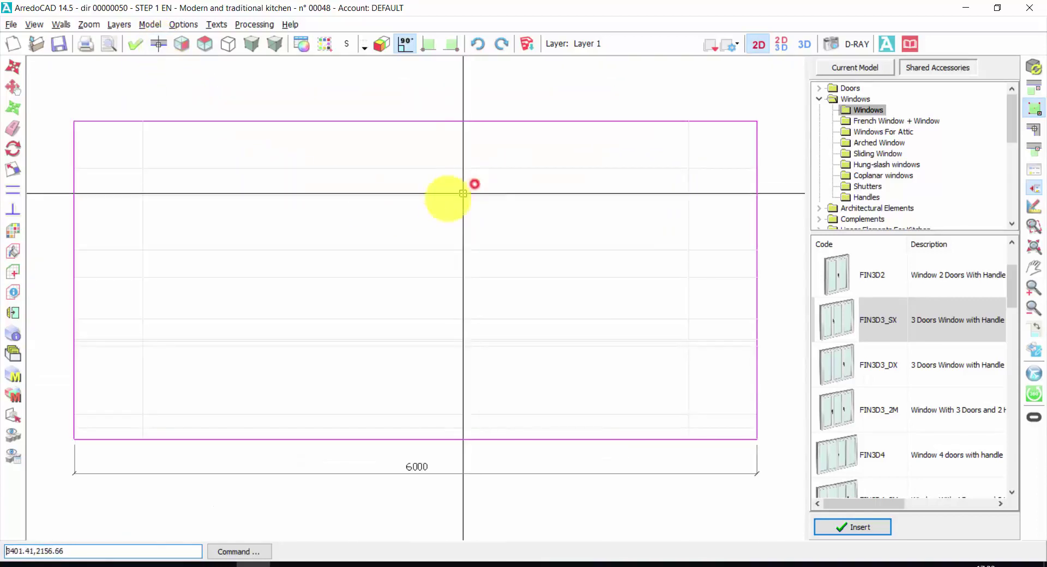
{"action": "left_click", "coordinate": [217, 46]}
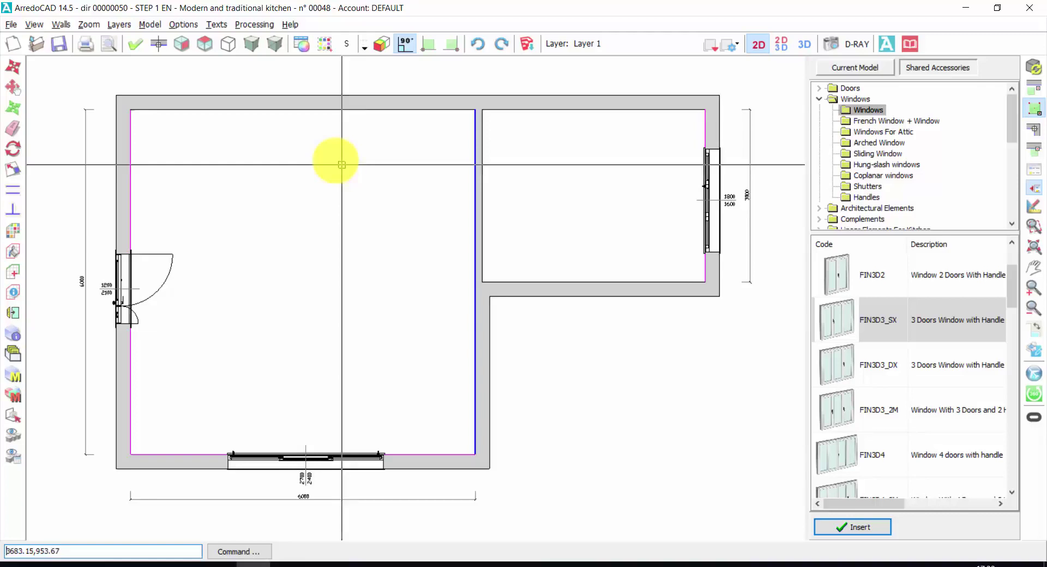
Pick the PSCPAR_2 two-door sliding door from the external-wall double running rail modules
{"action": "left_click", "coordinate": [820, 88]}
{"action": "left_click", "coordinate": [831, 153]}
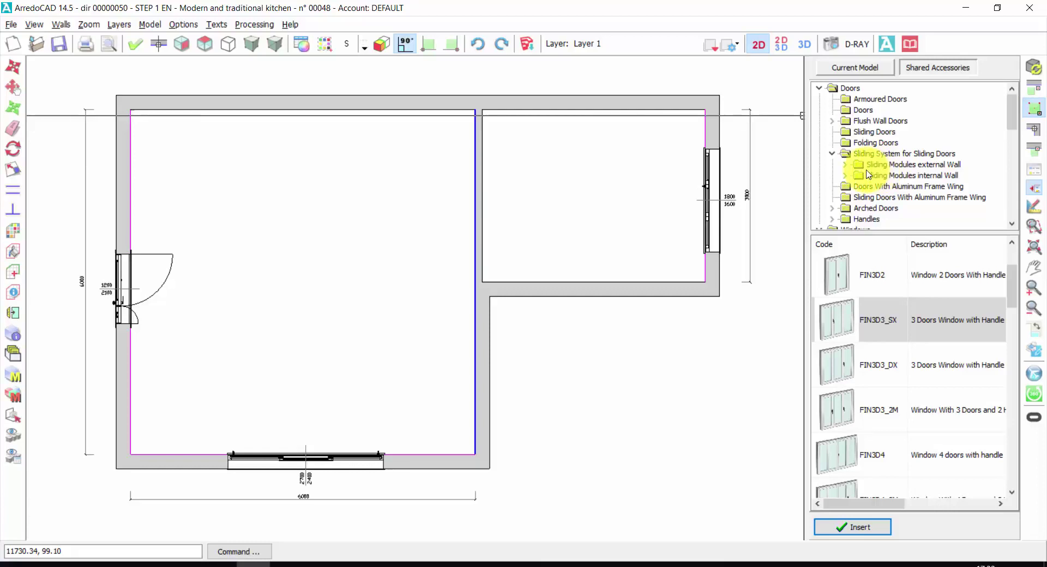
{"action": "left_click", "coordinate": [844, 165]}
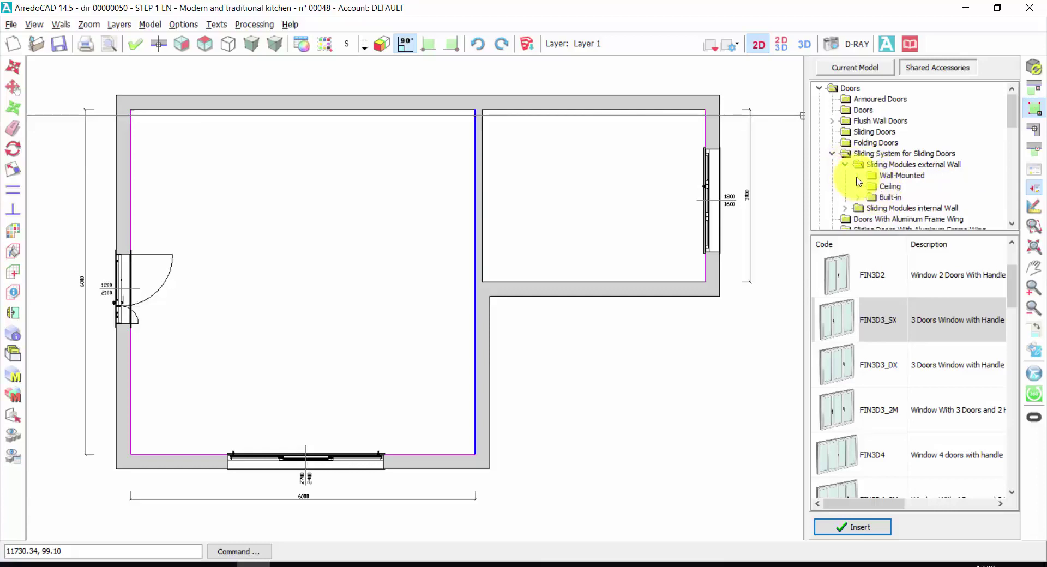
{"action": "left_click", "coordinate": [858, 176]}
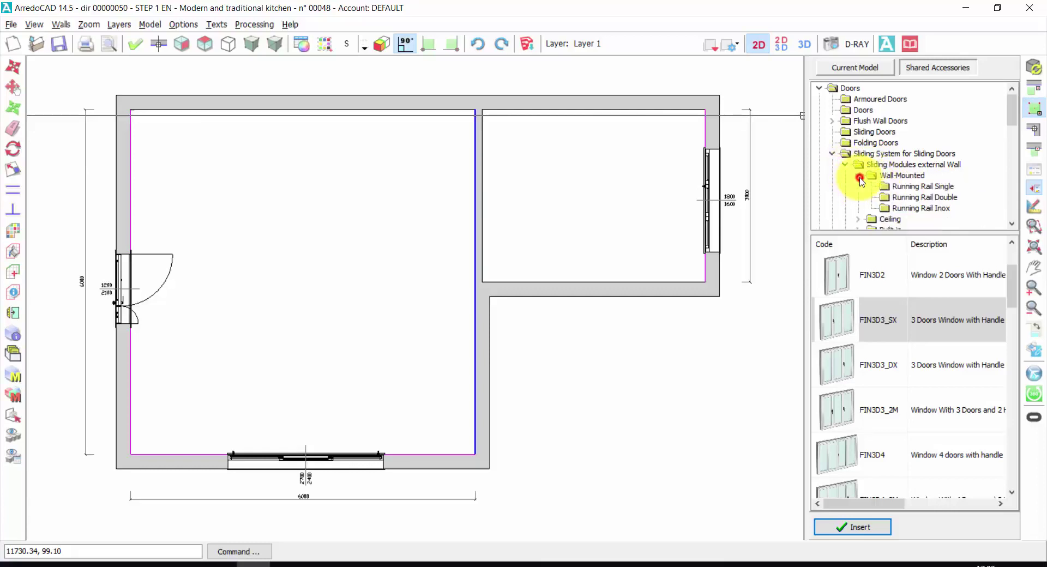
{"action": "left_click", "coordinate": [915, 198]}
{"action": "left_click", "coordinate": [914, 187]}
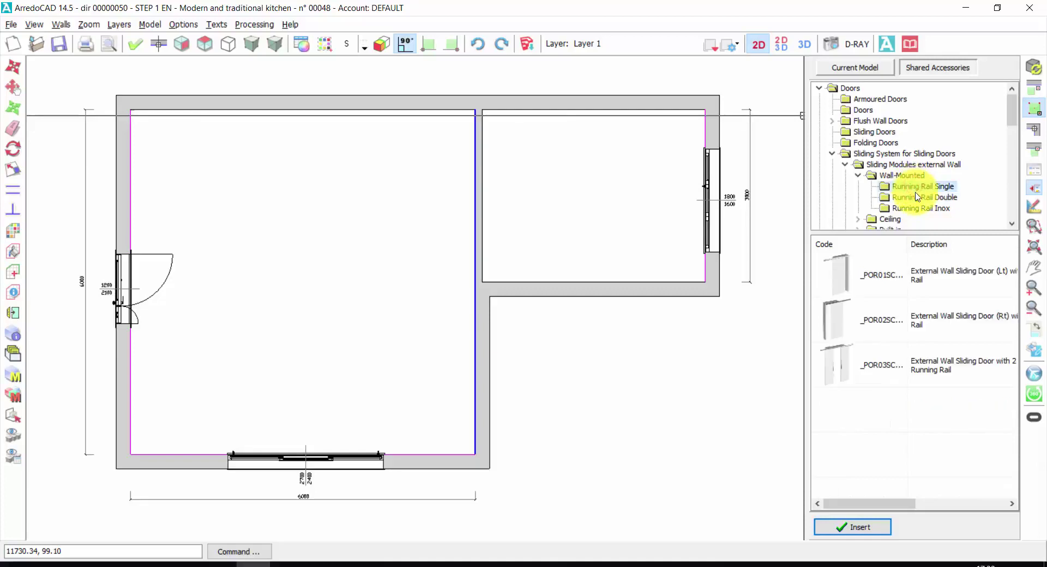
{"action": "left_click", "coordinate": [917, 197]}
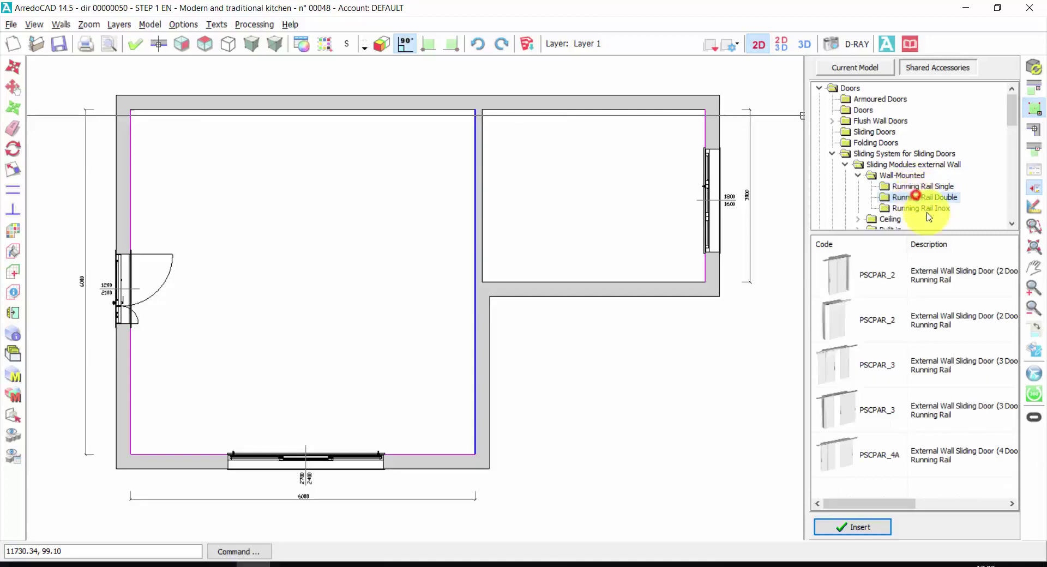
{"action": "double_click", "coordinate": [906, 322]}
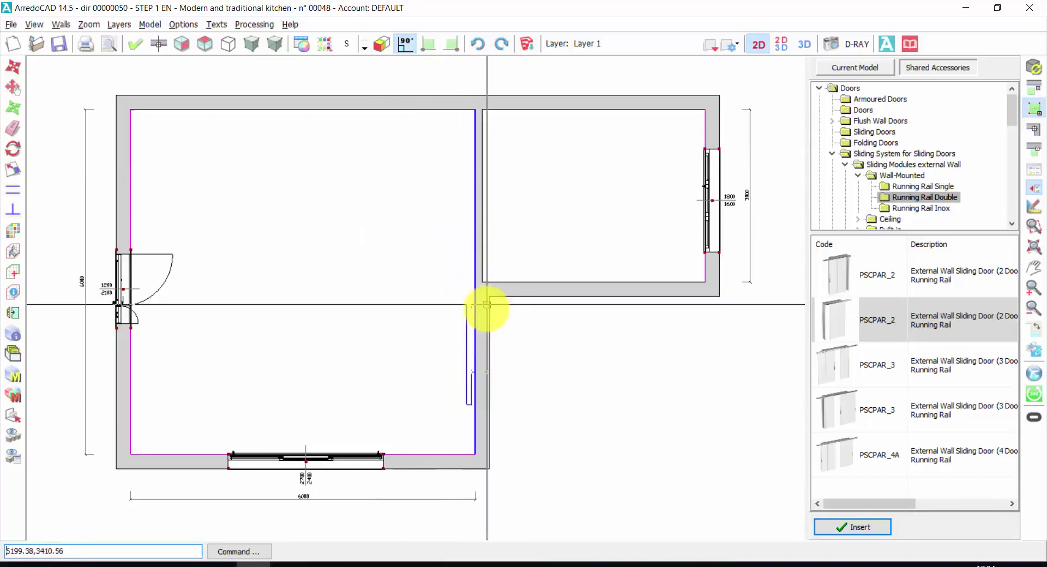
Insert the sliding door on the dividing wall as a Wood/Glass door with glass panels
{"action": "left_click", "coordinate": [490, 132]}
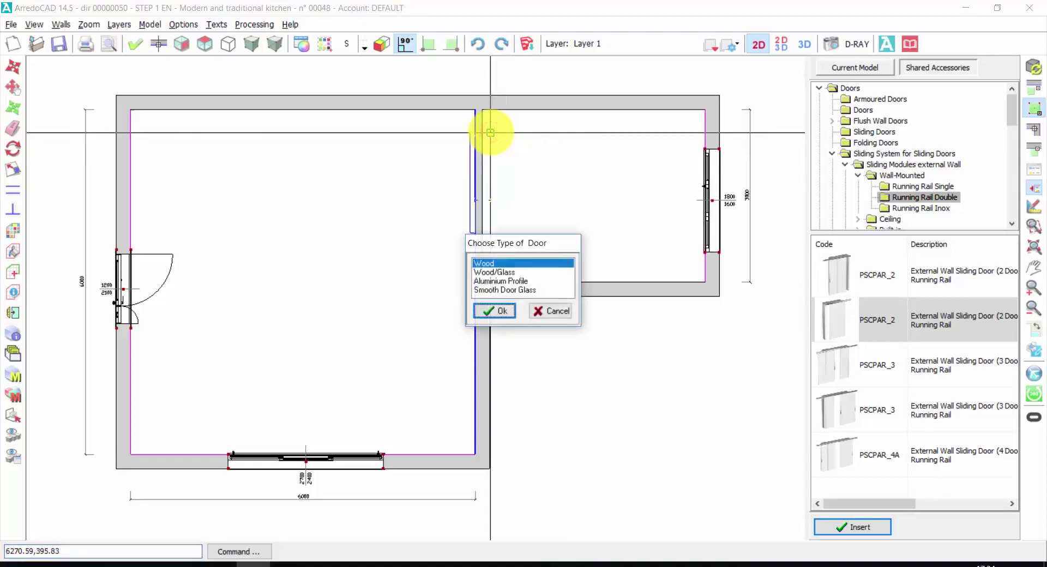
{"action": "left_click", "coordinate": [498, 272]}
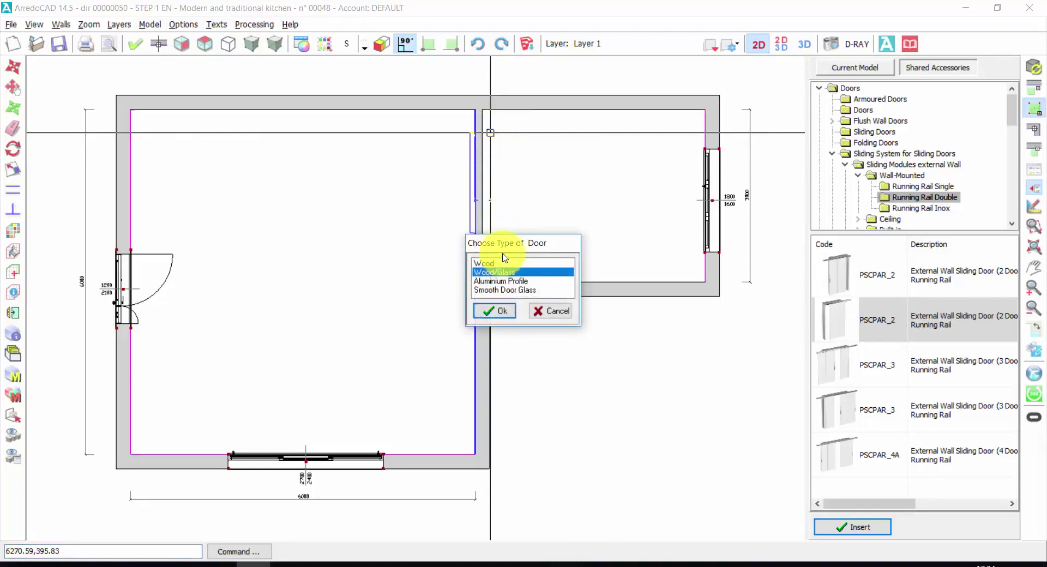
{"action": "left_click", "coordinate": [500, 312]}
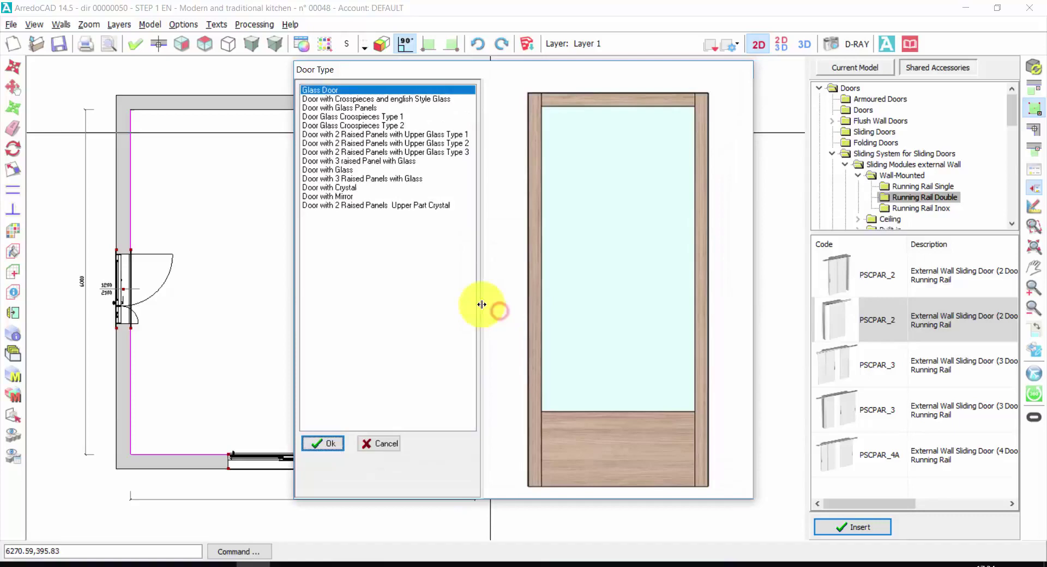
{"action": "left_click", "coordinate": [351, 134]}
{"action": "left_click", "coordinate": [352, 143]}
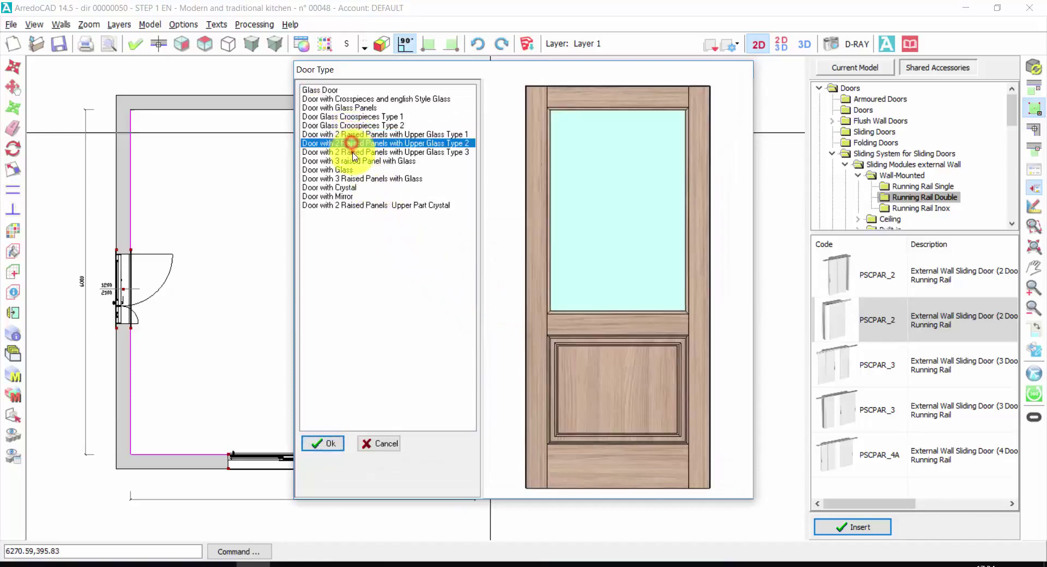
{"action": "left_click", "coordinate": [350, 134]}
{"action": "left_click", "coordinate": [349, 125]}
{"action": "left_click", "coordinate": [349, 108]}
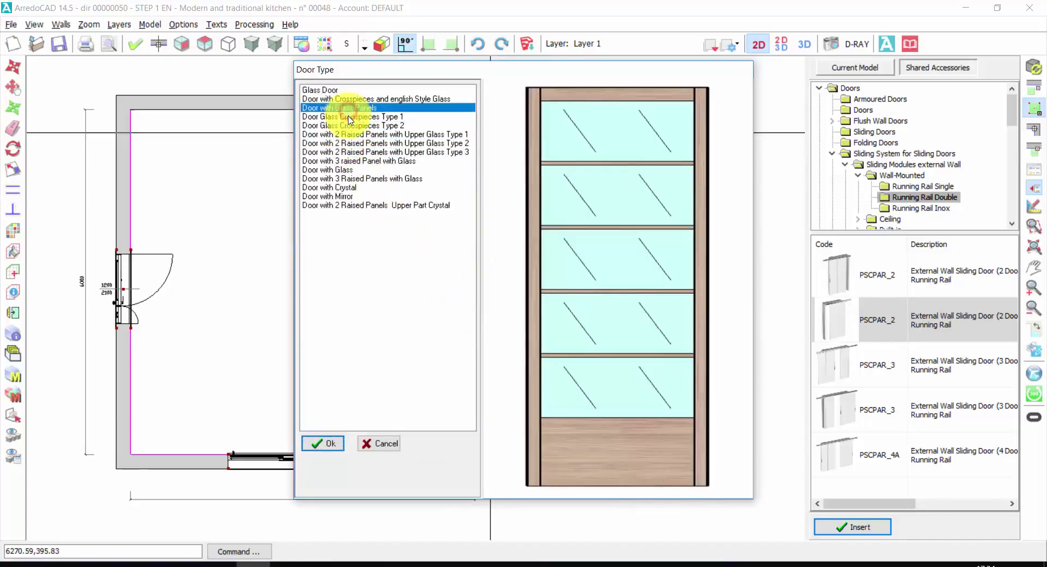
{"action": "left_click", "coordinate": [322, 439]}
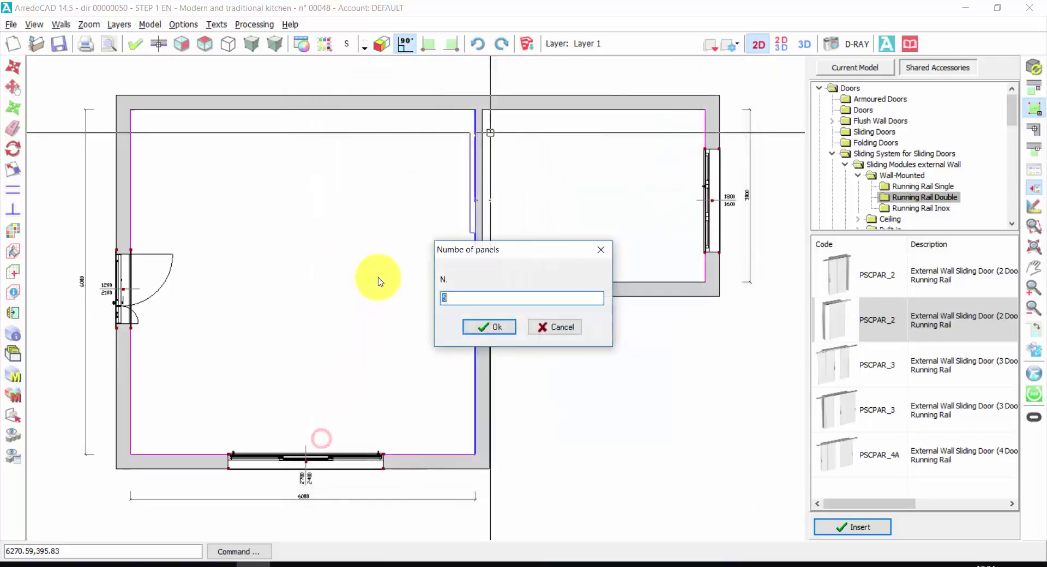
{"action": "left_click", "coordinate": [482, 328]}
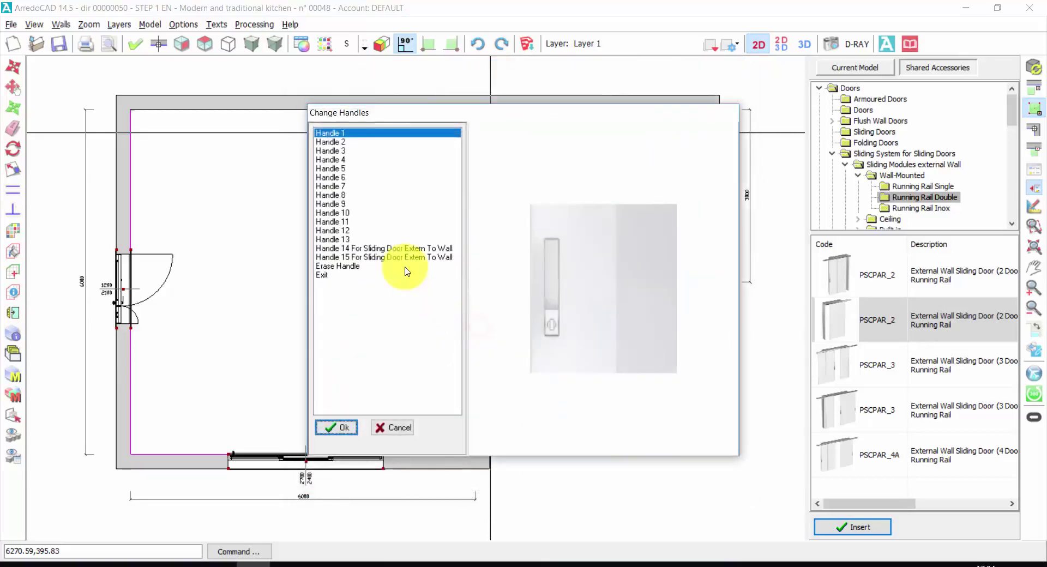
Give the sliding door Handle 6 and confirm its configuration
{"action": "left_click", "coordinate": [339, 160]}
{"action": "left_click", "coordinate": [341, 177]}
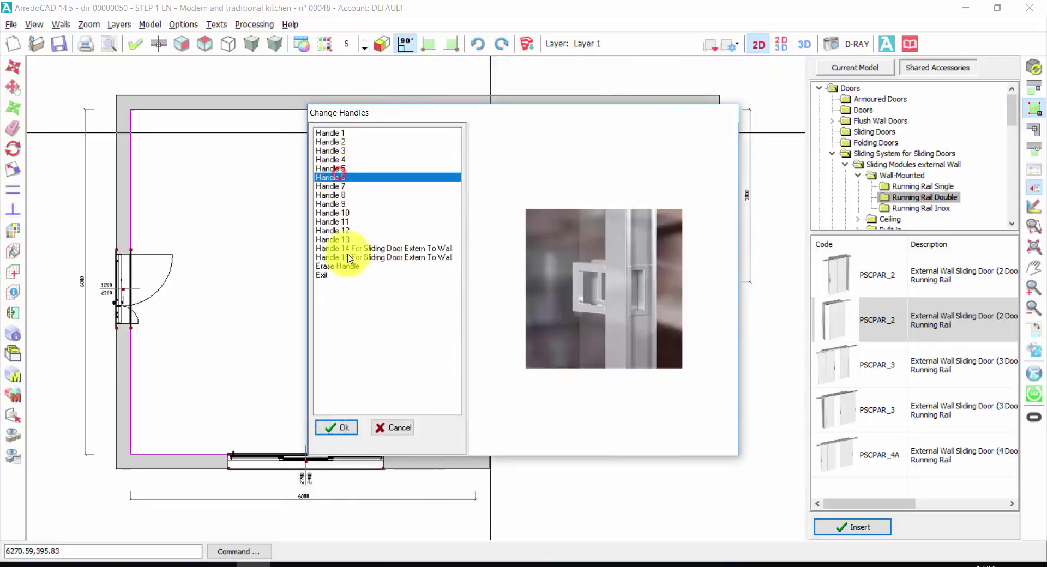
{"action": "left_click", "coordinate": [336, 428]}
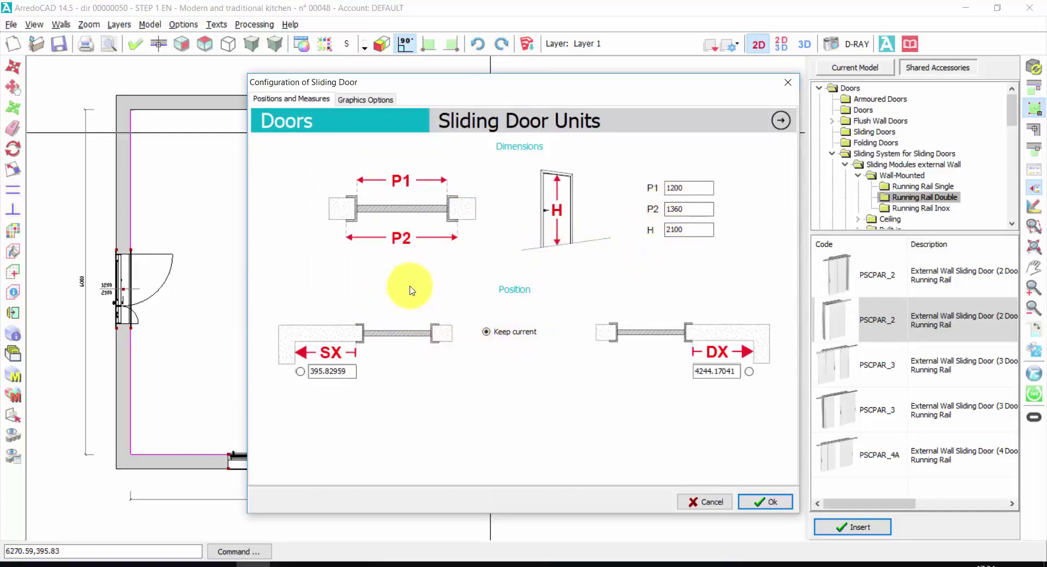
{"action": "left_click", "coordinate": [369, 98]}
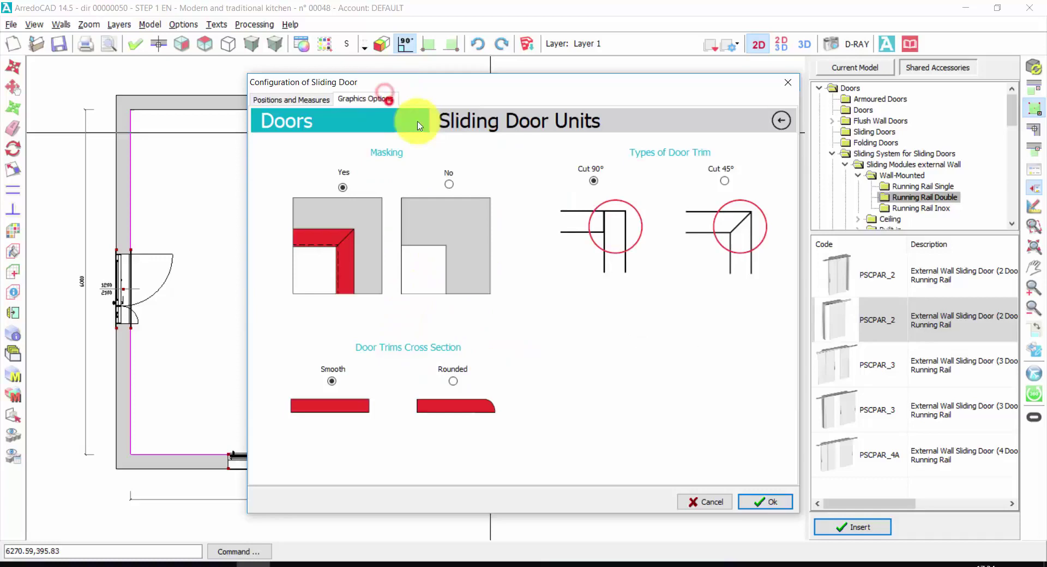
{"action": "left_click", "coordinate": [764, 501]}
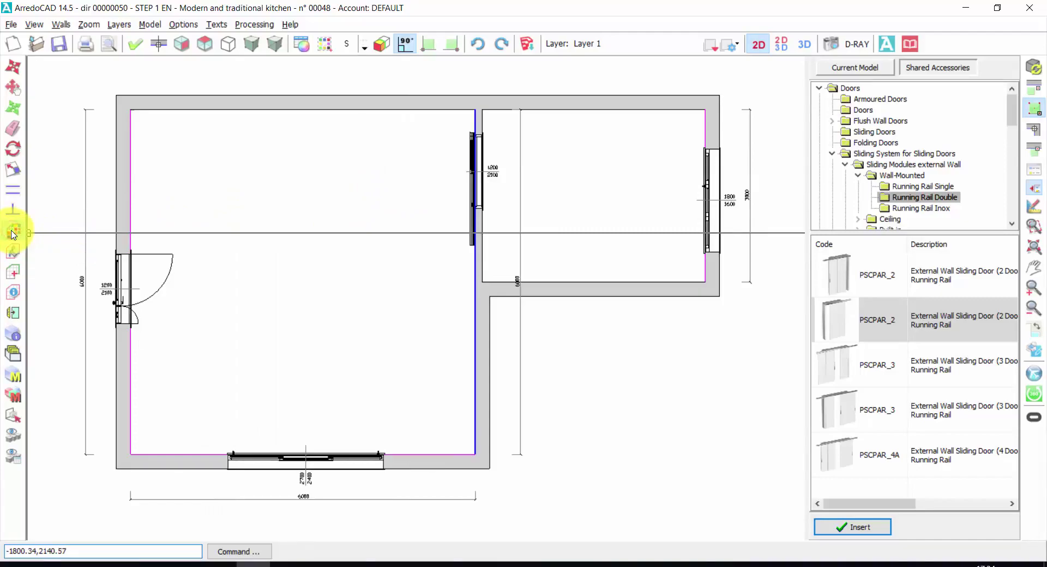
Choose PQT9 PARQUET9 from the PAVIMENTI LEGNO archive as the floor laying pattern
{"action": "left_click", "coordinate": [14, 231]}
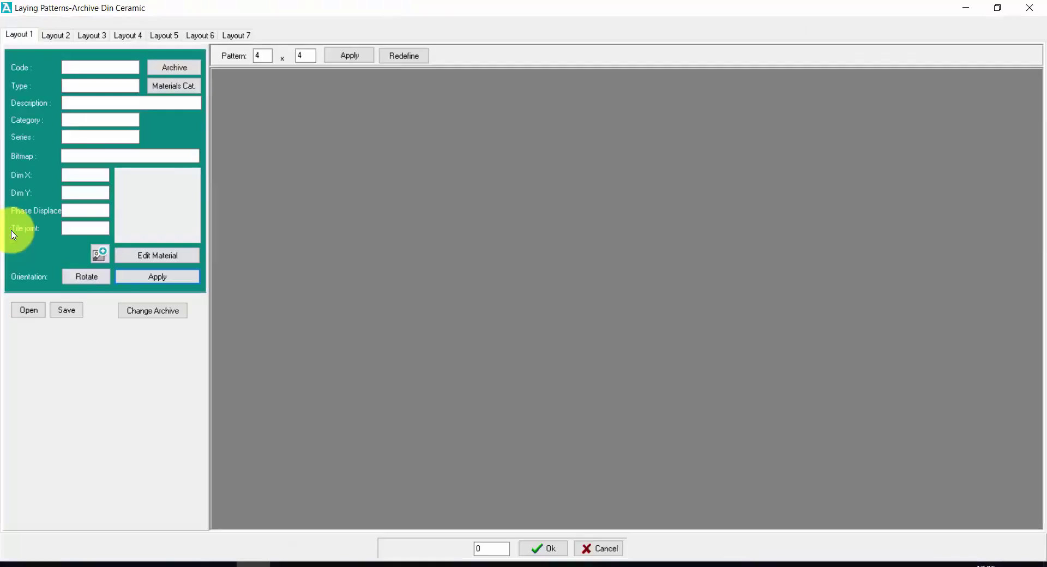
{"action": "left_click", "coordinate": [165, 70]}
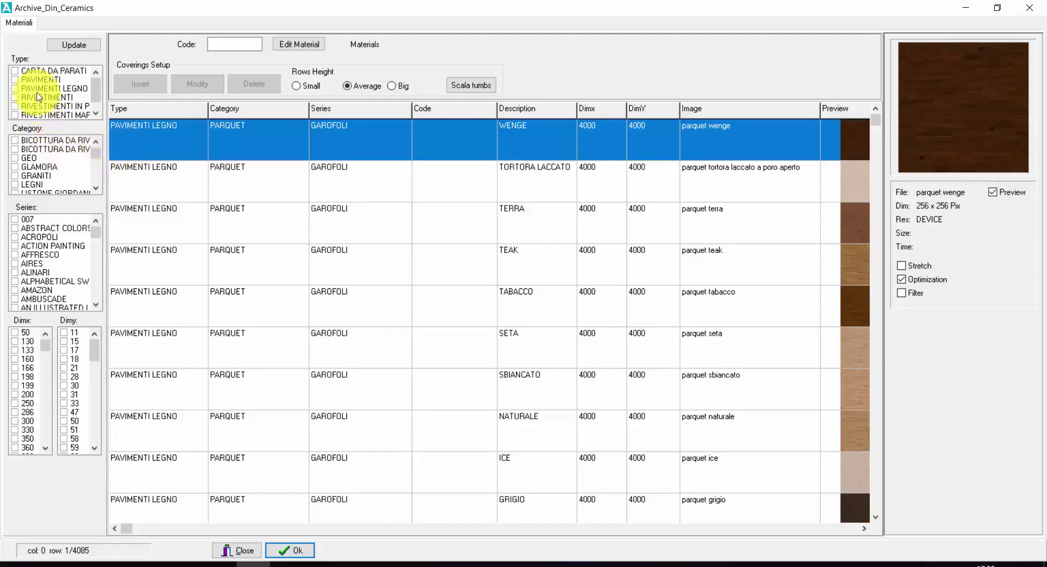
{"action": "left_click", "coordinate": [14, 89]}
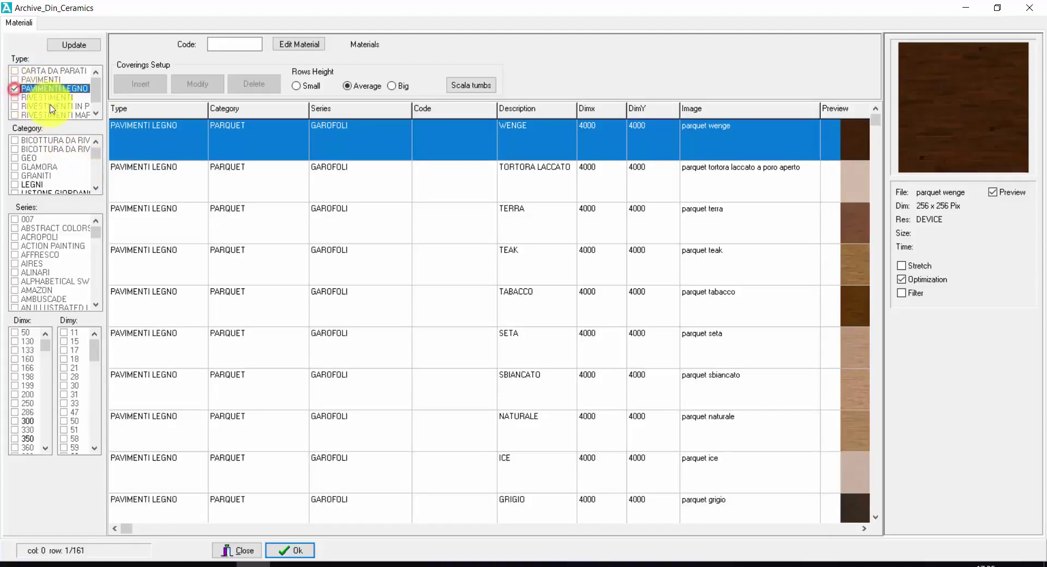
{"action": "left_click", "coordinate": [469, 256]}
{"action": "scroll", "coordinate": [531, 312], "scroll_direction": "down", "scroll_amount": 5}
{"action": "scroll", "coordinate": [532, 312], "scroll_direction": "down", "scroll_amount": 9}
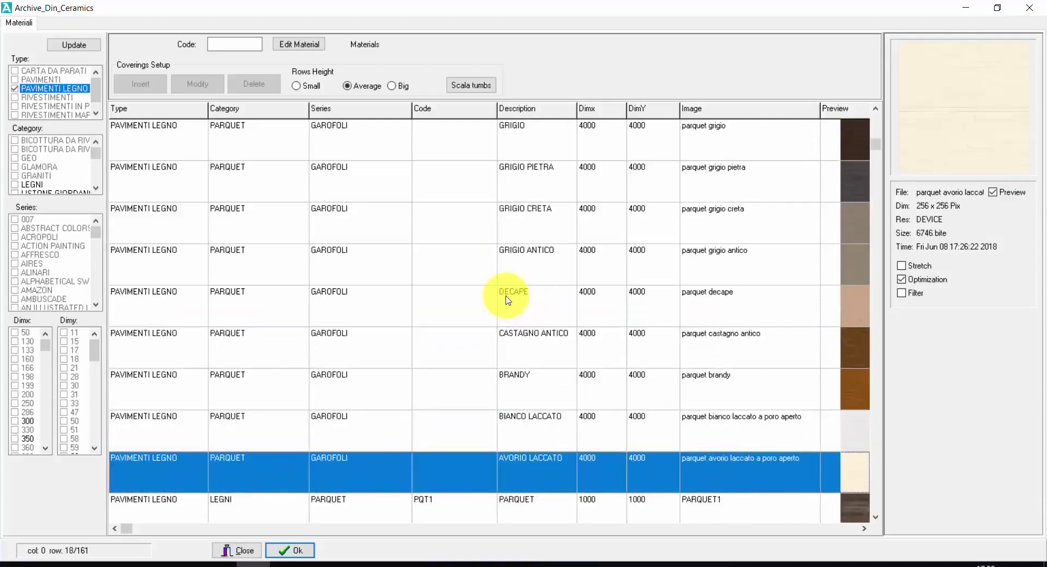
{"action": "scroll", "coordinate": [496, 296], "scroll_direction": "down", "scroll_amount": 4}
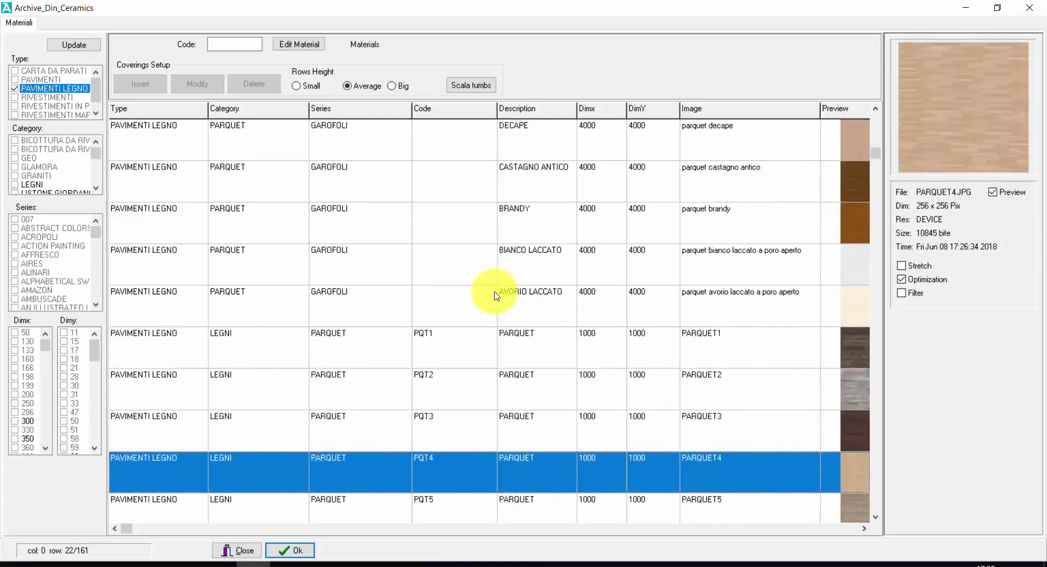
{"action": "scroll", "coordinate": [496, 296], "scroll_direction": "down", "scroll_amount": 3}
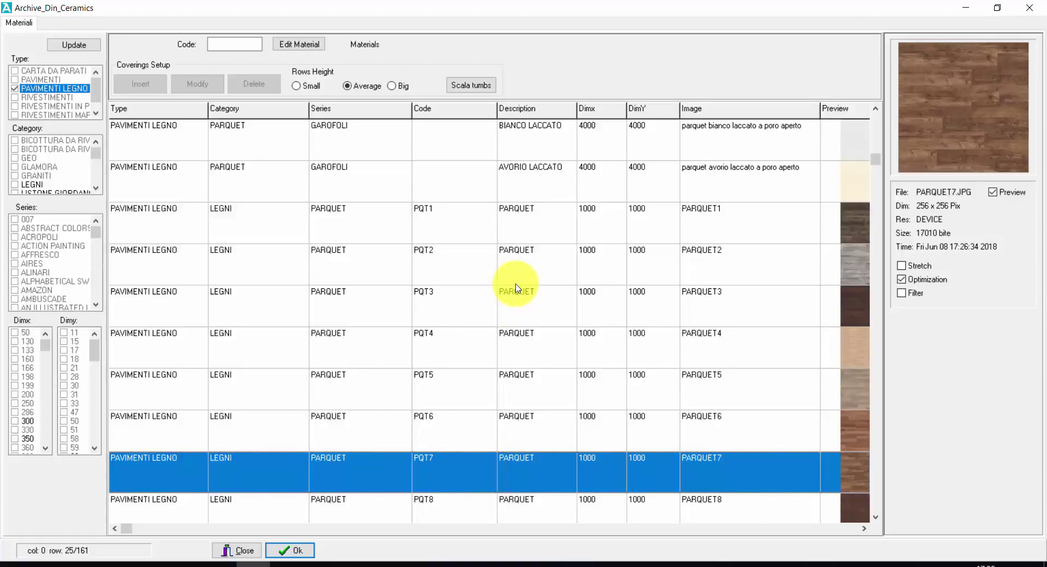
{"action": "scroll", "coordinate": [541, 357], "scroll_direction": "down", "scroll_amount": 3}
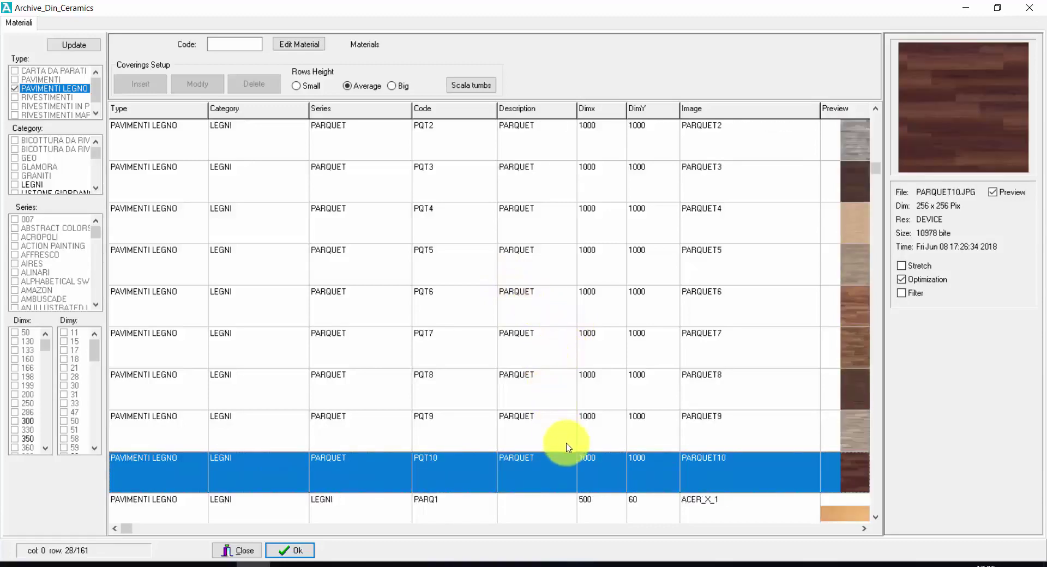
{"action": "left_click", "coordinate": [556, 423]}
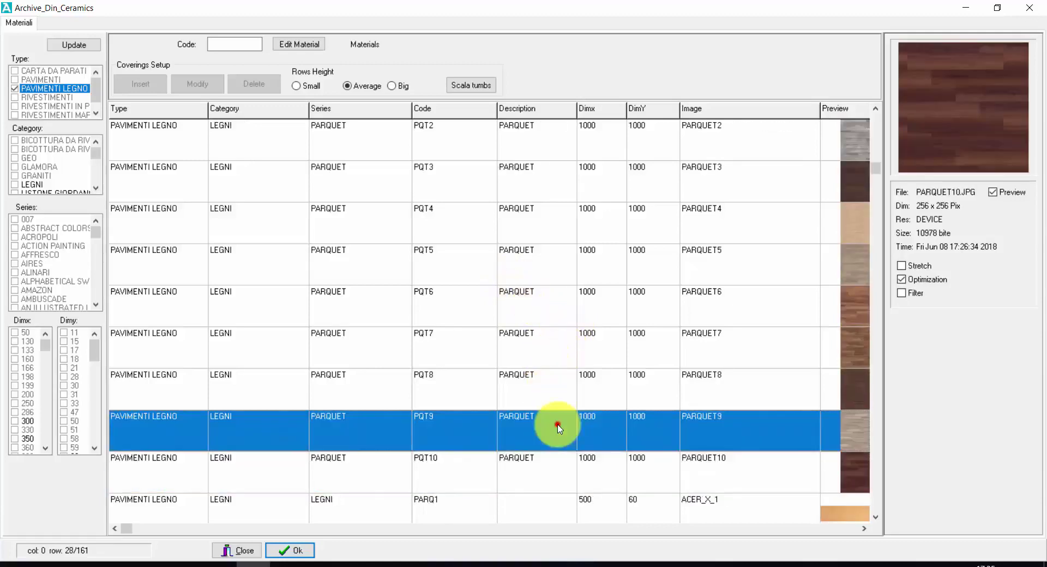
{"action": "left_click", "coordinate": [292, 550]}
{"action": "left_click", "coordinate": [539, 548]}
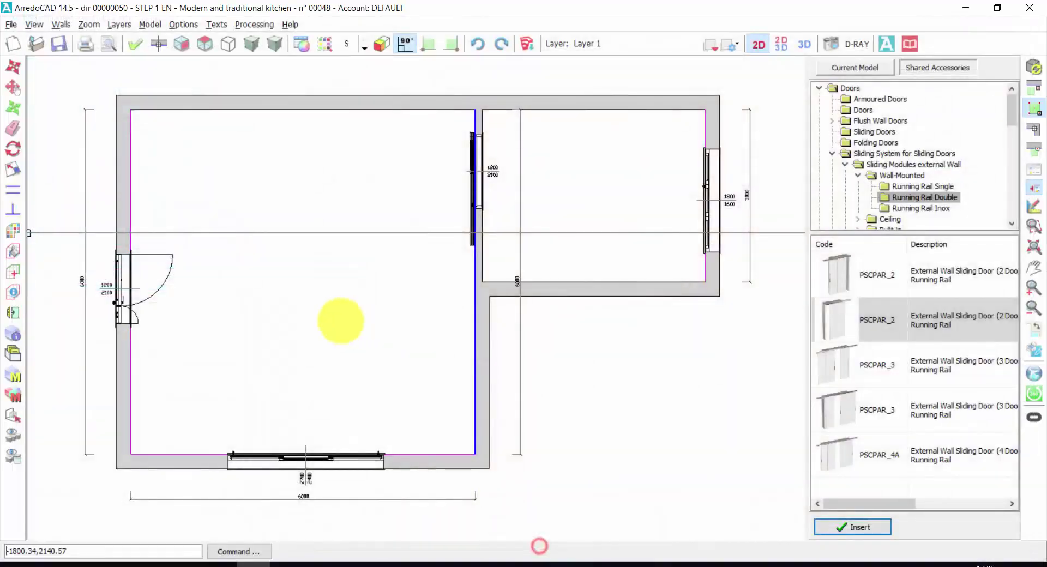
Tile the large left room's floor at height 0, then reopen the floor laying patterns
{"action": "left_click", "coordinate": [12, 252]}
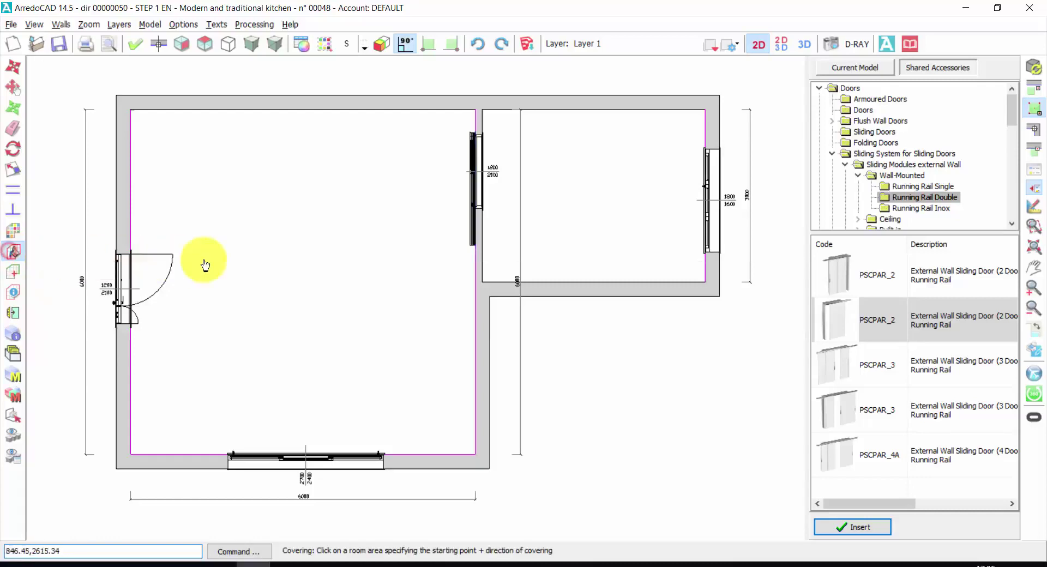
{"action": "left_click", "coordinate": [244, 257]}
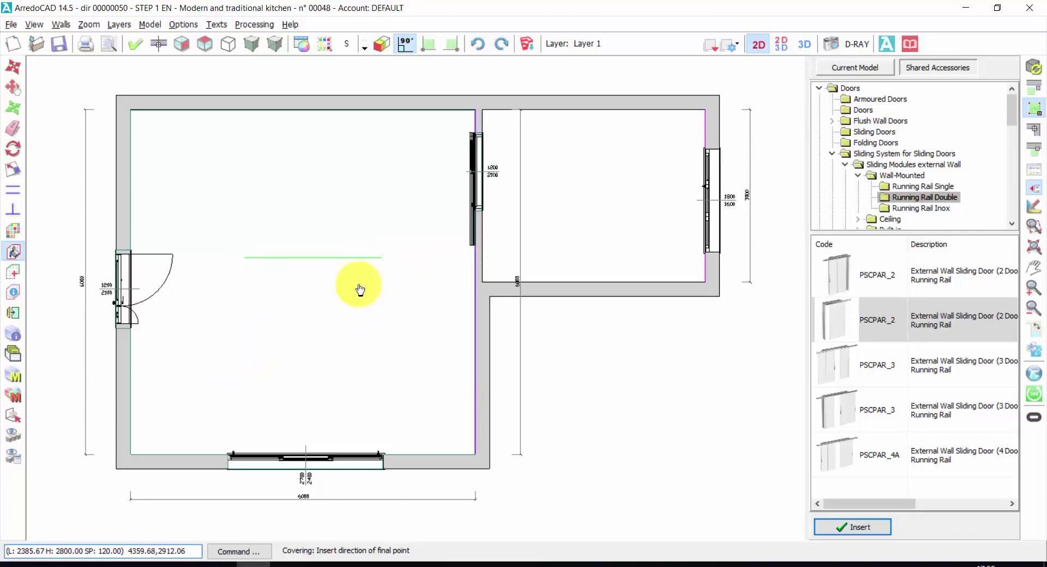
{"action": "left_click", "coordinate": [412, 258]}
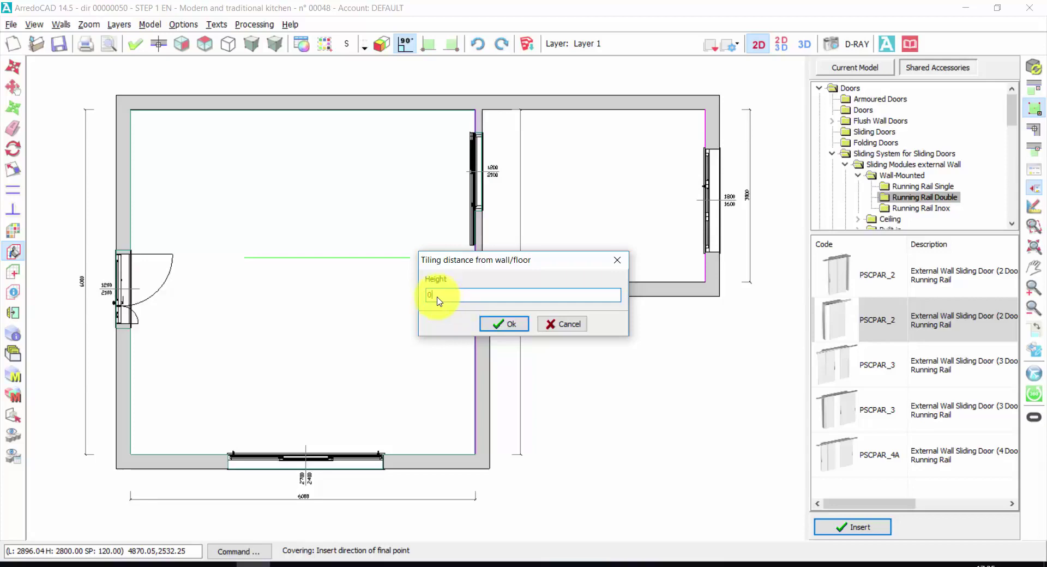
{"action": "left_click", "coordinate": [497, 324]}
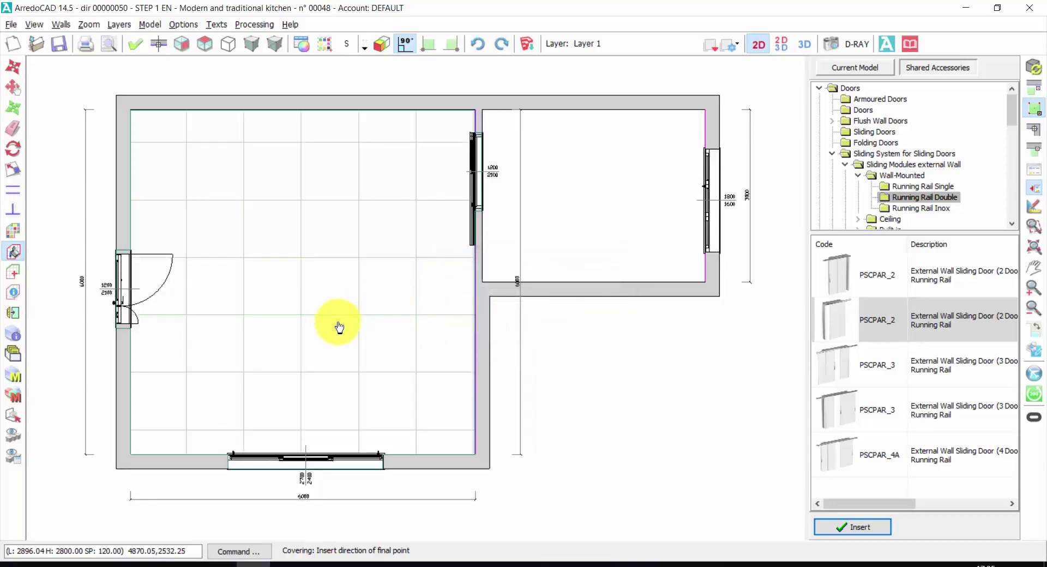
{"action": "left_click", "coordinate": [434, 348]}
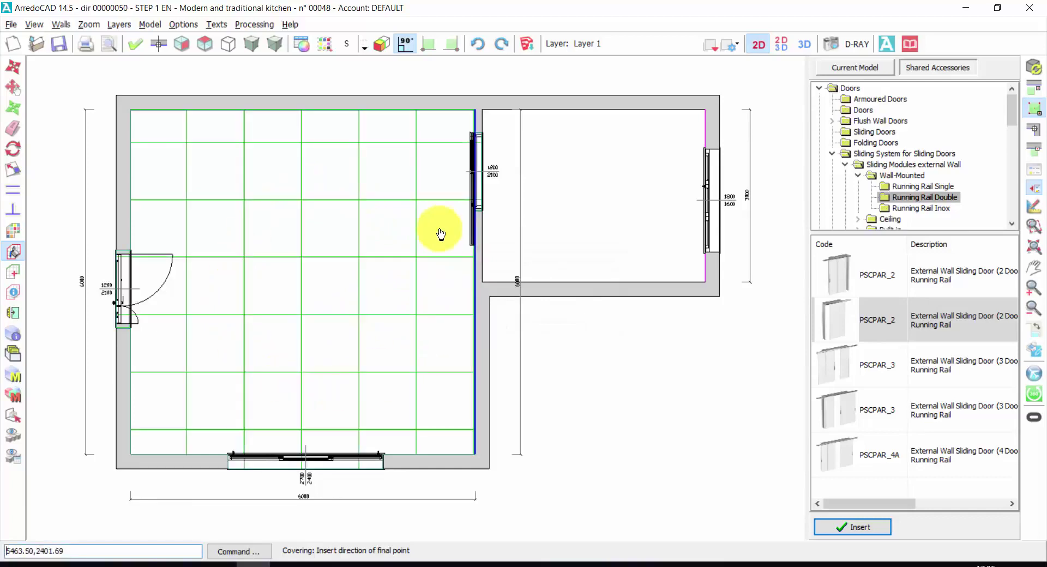
{"action": "left_click", "coordinate": [293, 262]}
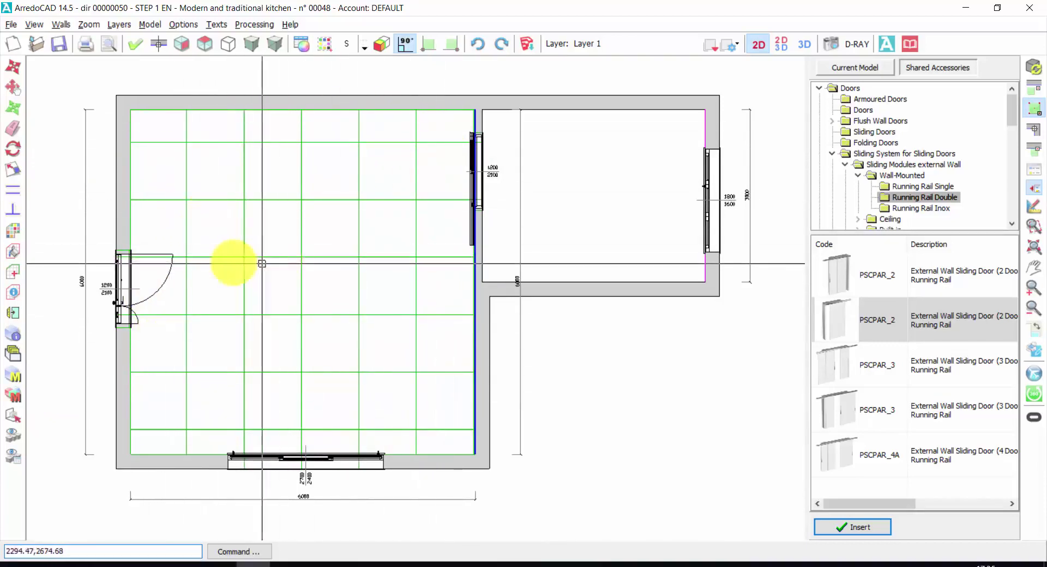
{"action": "left_click", "coordinate": [17, 234]}
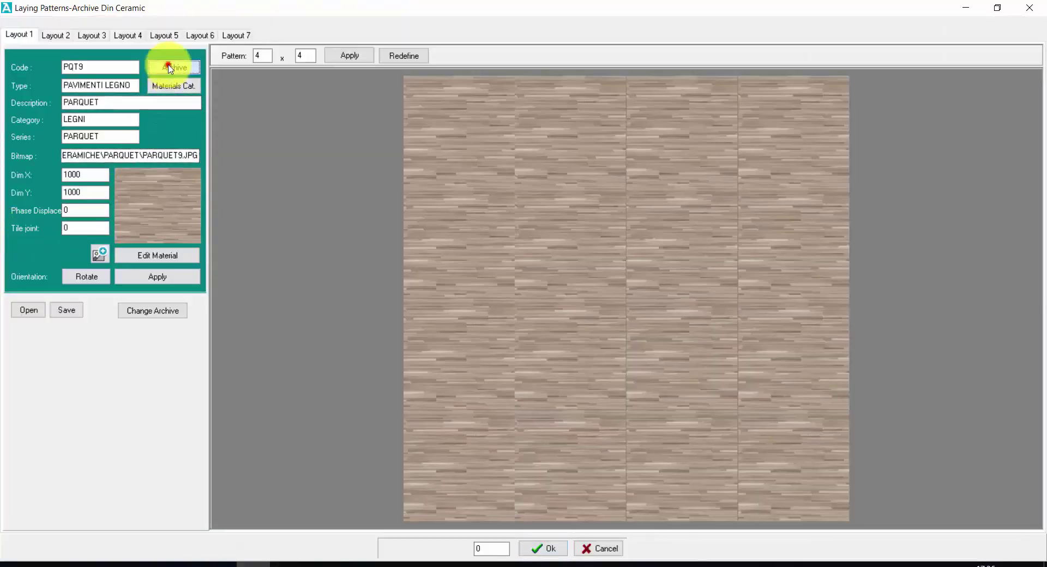
Select the grey MAT4 tile from the PAVIMENTI archive as the floor material
{"action": "left_click", "coordinate": [169, 68]}
{"action": "left_click", "coordinate": [15, 80]}
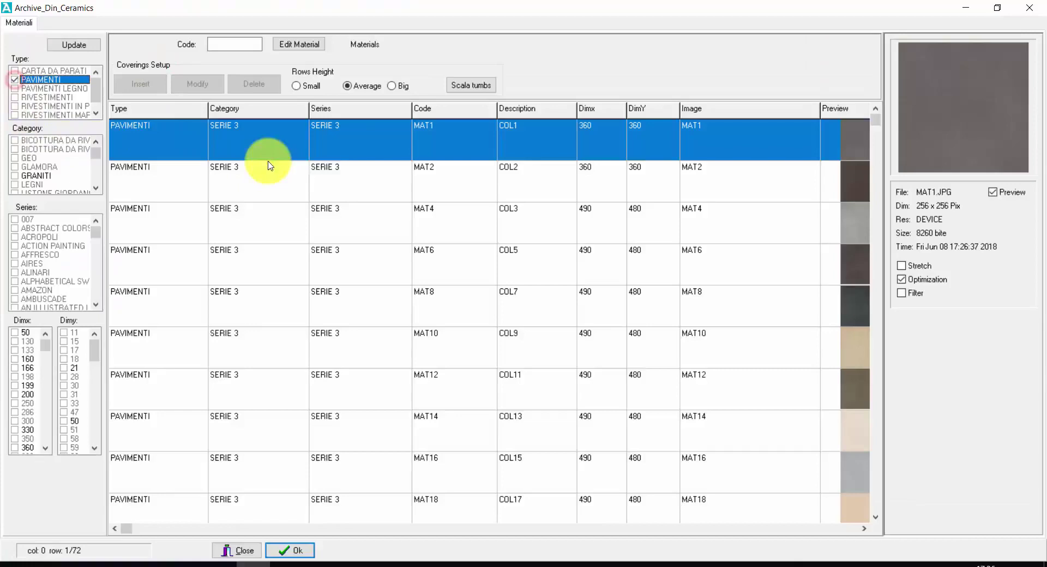
{"action": "left_click", "coordinate": [512, 241]}
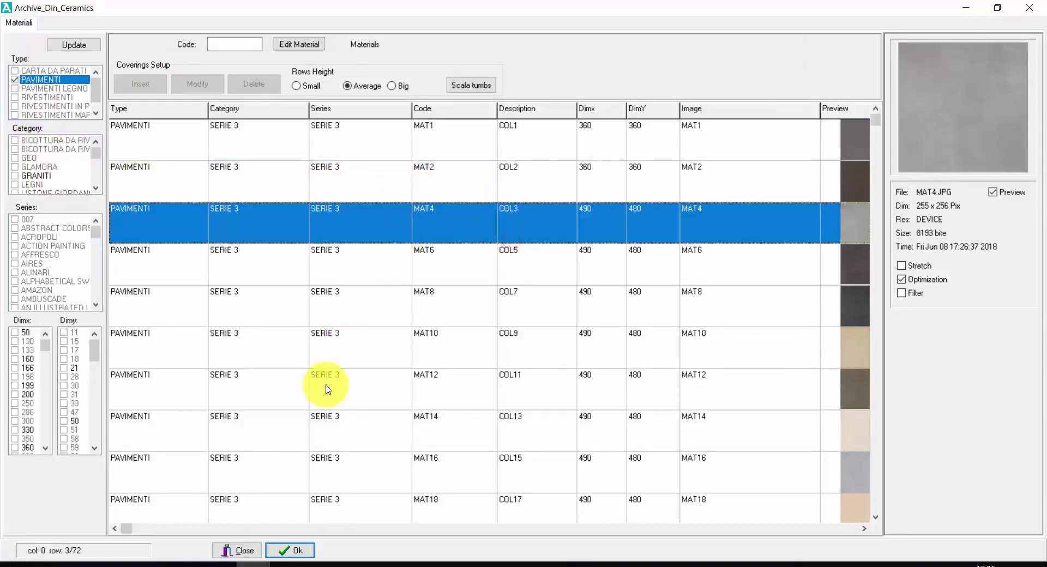
{"action": "left_click", "coordinate": [290, 550]}
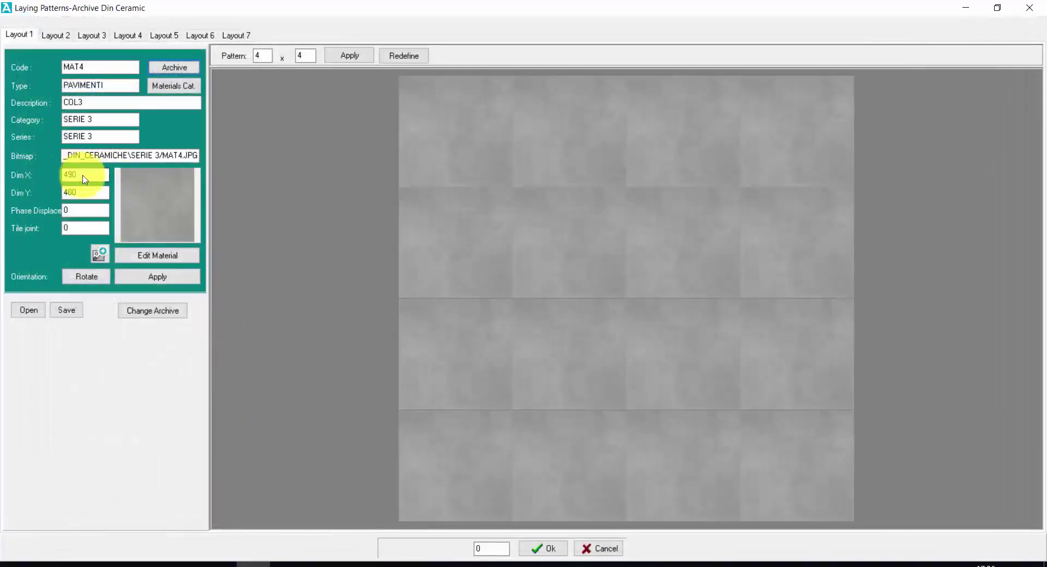
Set the tile size to 900 by 900 with a tile joint of 3 and apply
{"action": "double_click", "coordinate": [82, 174]}
{"action": "type", "text": "900"}
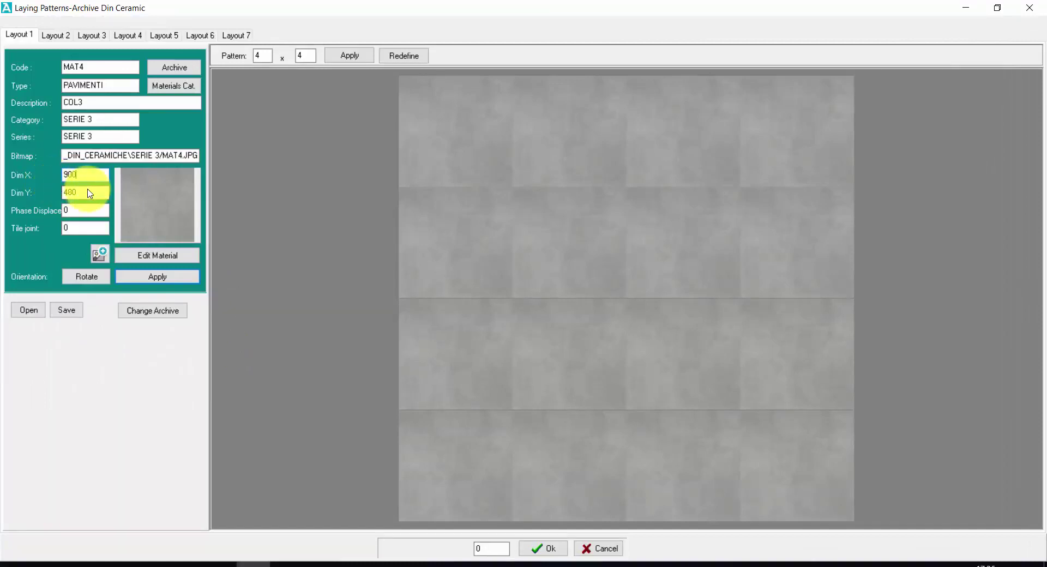
{"action": "double_click", "coordinate": [84, 191]}
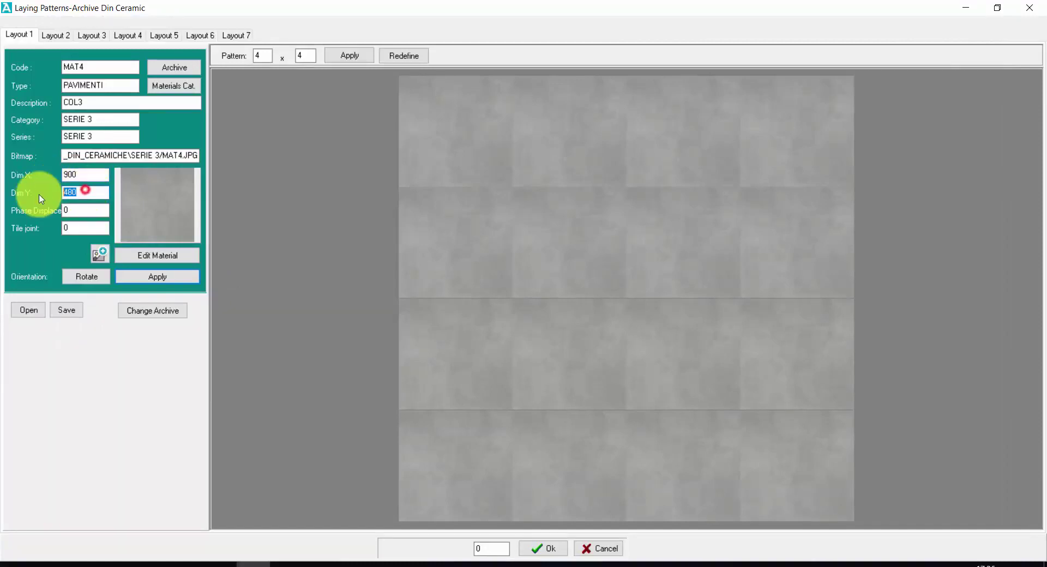
{"action": "double_click", "coordinate": [75, 229]}
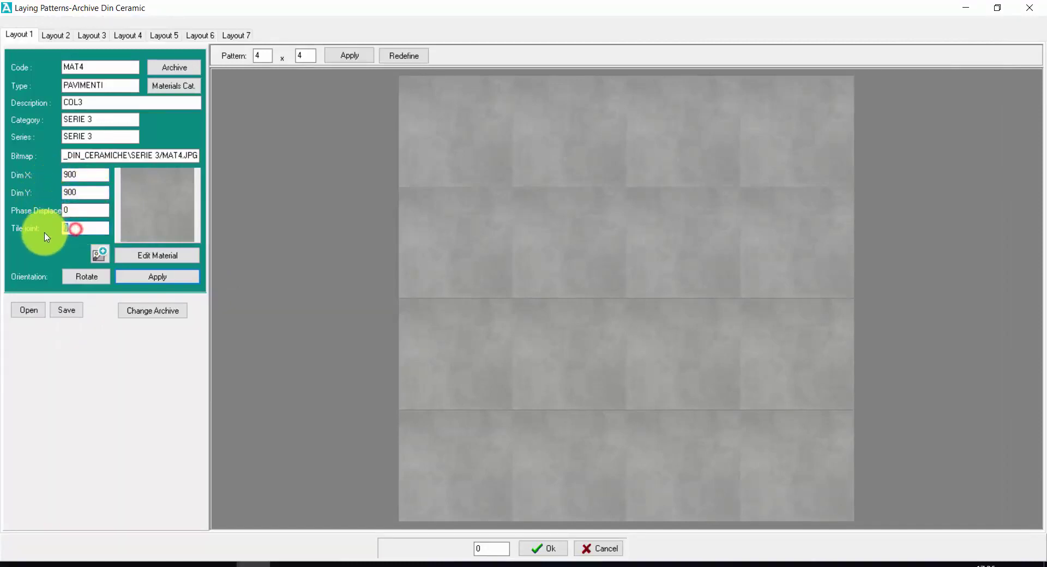
{"action": "left_click", "coordinate": [157, 278]}
Tile the right room's floor in grey at height 0, then briefly preview the textured floors
{"action": "left_click", "coordinate": [546, 549]}
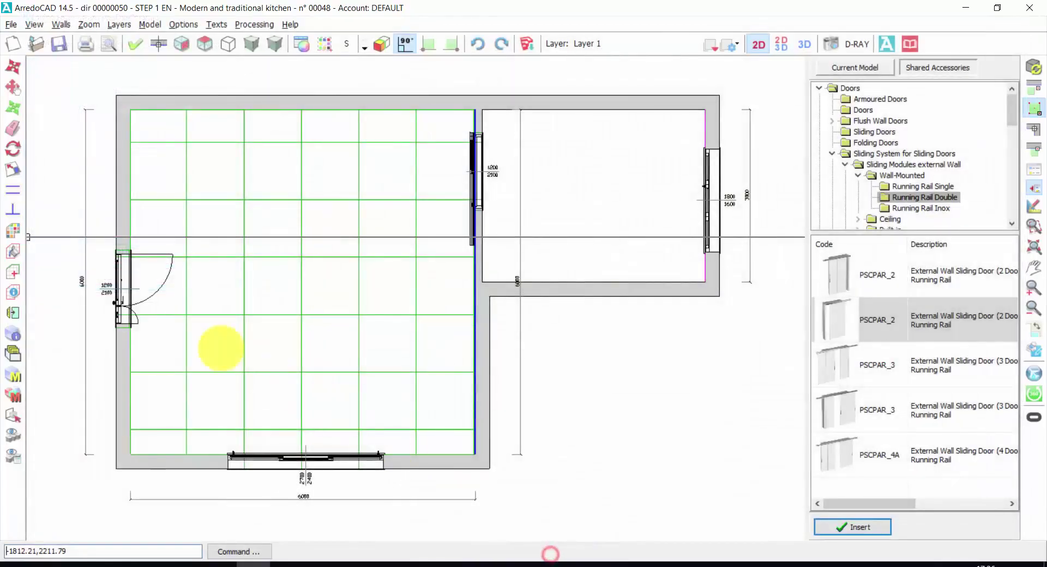
{"action": "left_click", "coordinate": [13, 251]}
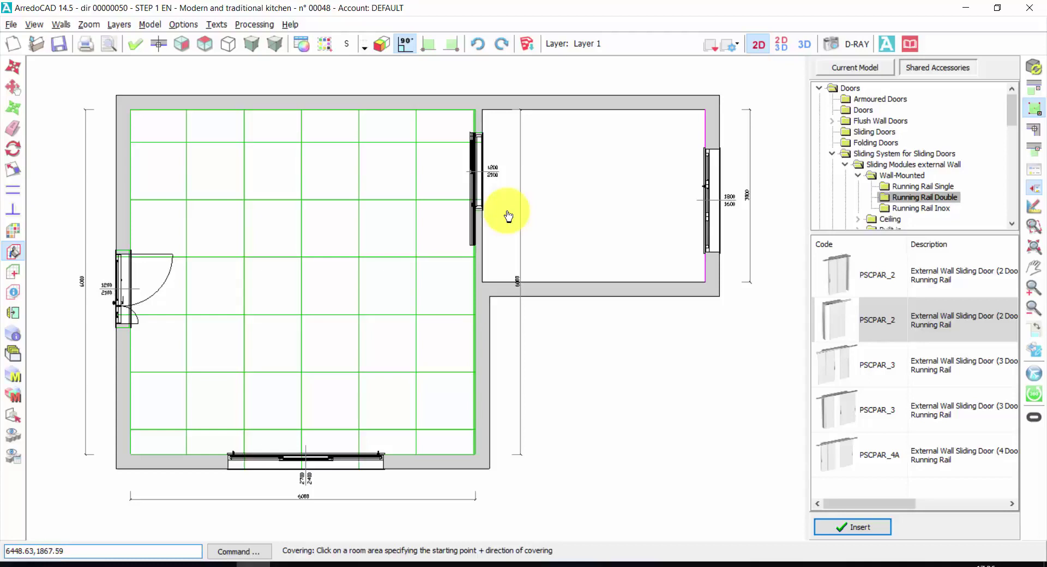
{"action": "left_click", "coordinate": [532, 196]}
{"action": "left_click", "coordinate": [671, 220]}
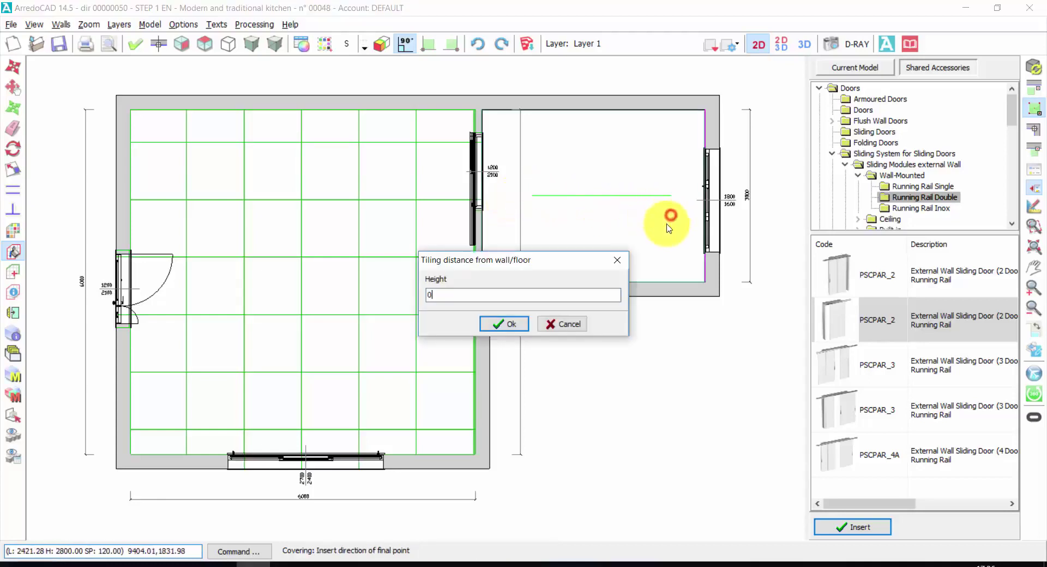
{"action": "left_click", "coordinate": [505, 325]}
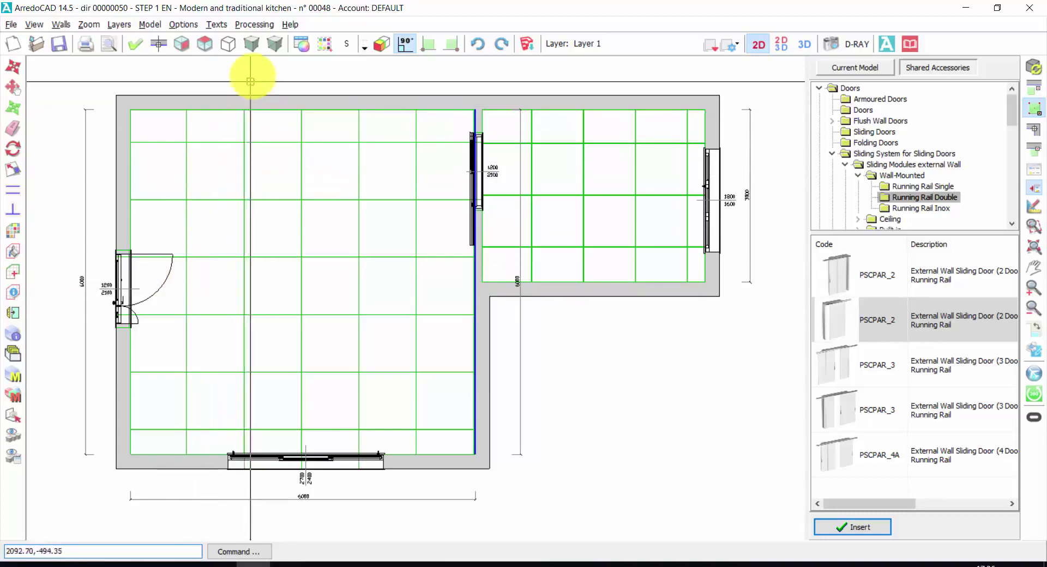
{"action": "left_click", "coordinate": [252, 45]}
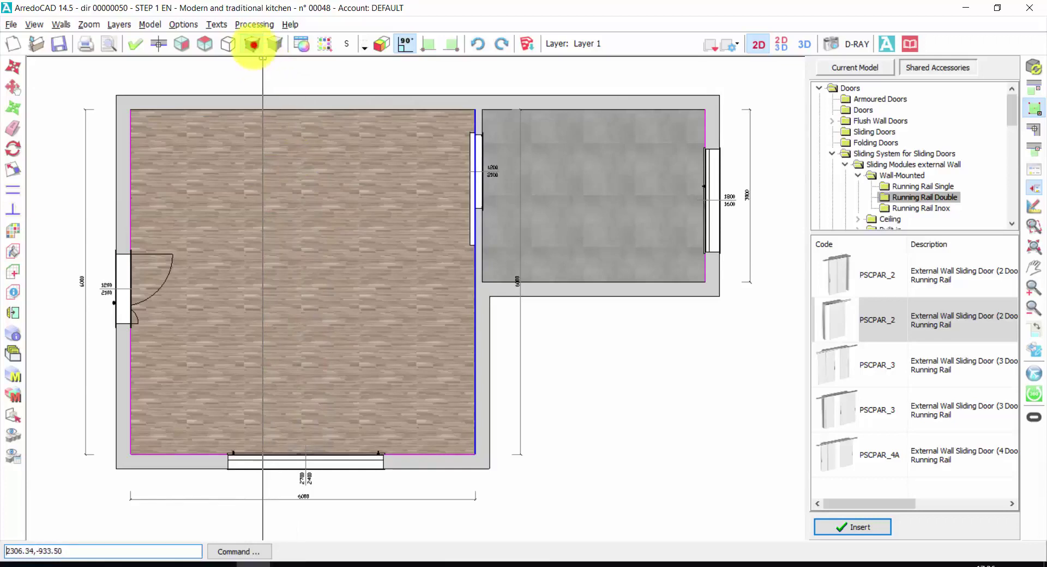
{"action": "left_click", "coordinate": [261, 46]}
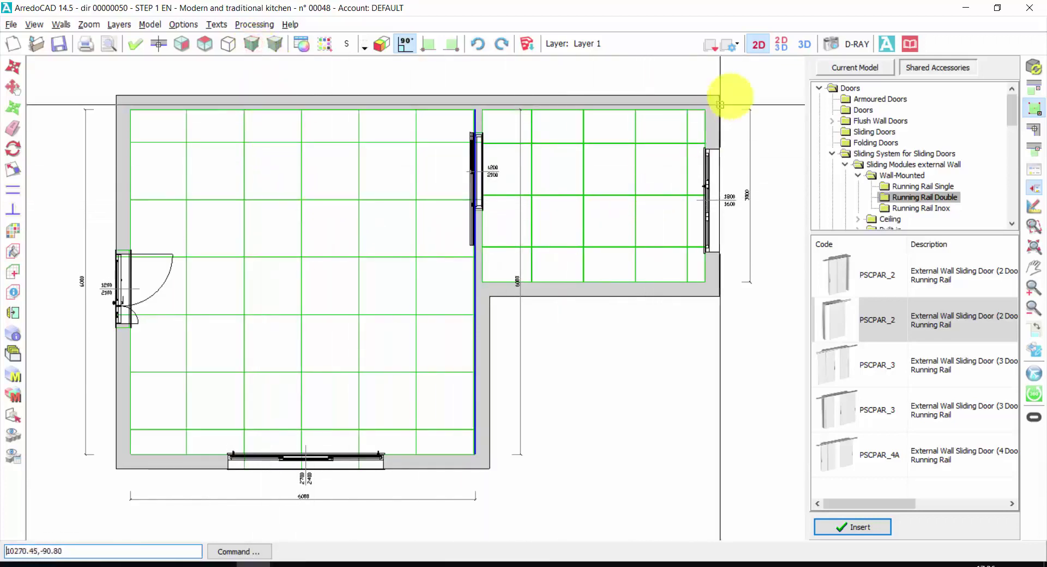
Switch to a full-width 3D view and orbit around the floors, sliding door and window
{"action": "left_click", "coordinate": [803, 46]}
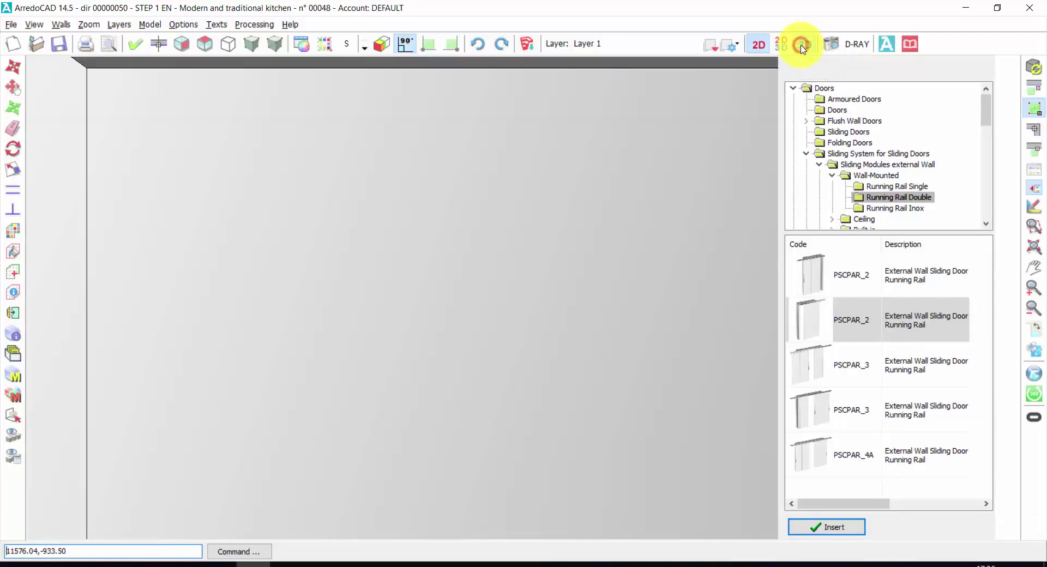
{"action": "left_click", "coordinate": [1035, 190]}
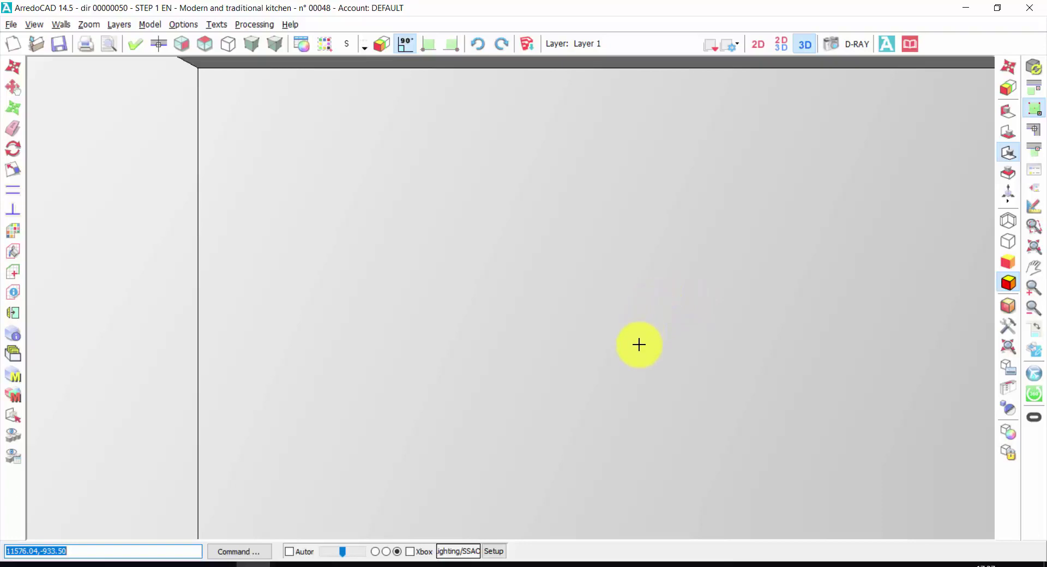
{"action": "left_click_drag", "start_coordinate": [638, 348], "coordinate": [614, 297]}
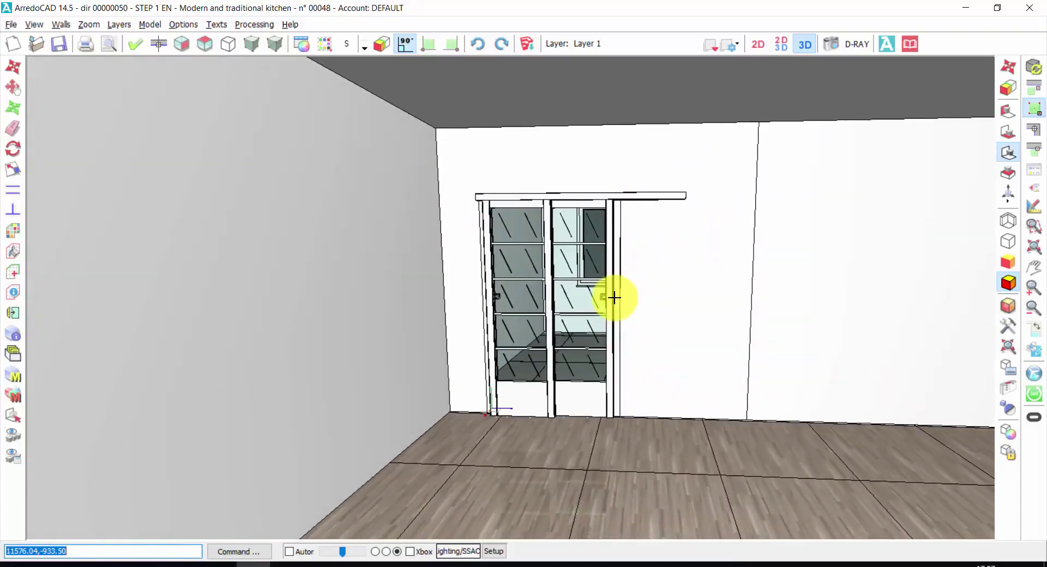
{"action": "left_click_drag", "start_coordinate": [614, 297], "coordinate": [616, 297]}
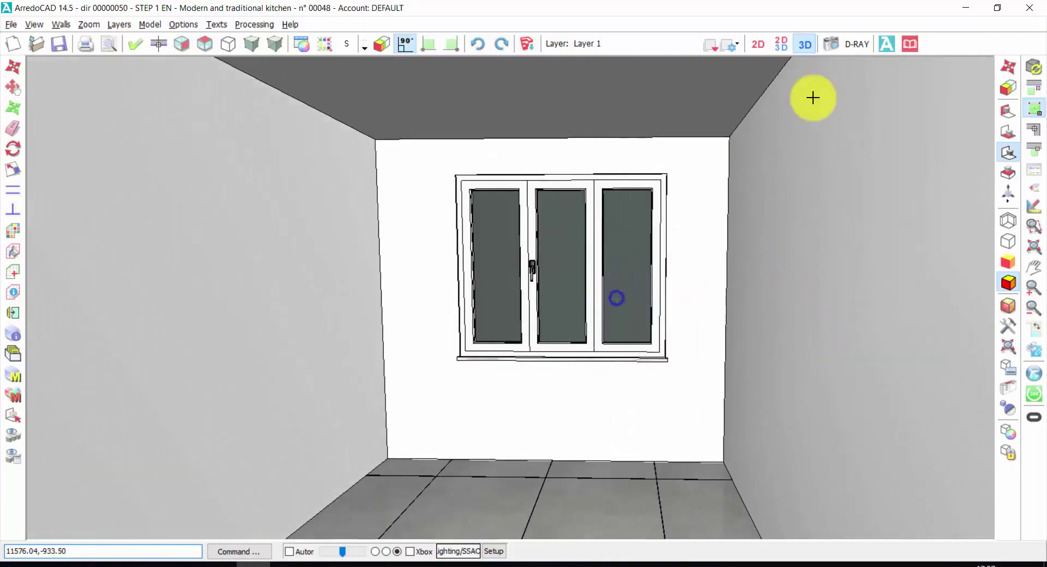
Look at the program Preferences and close them without changes
{"action": "left_click", "coordinate": [804, 45]}
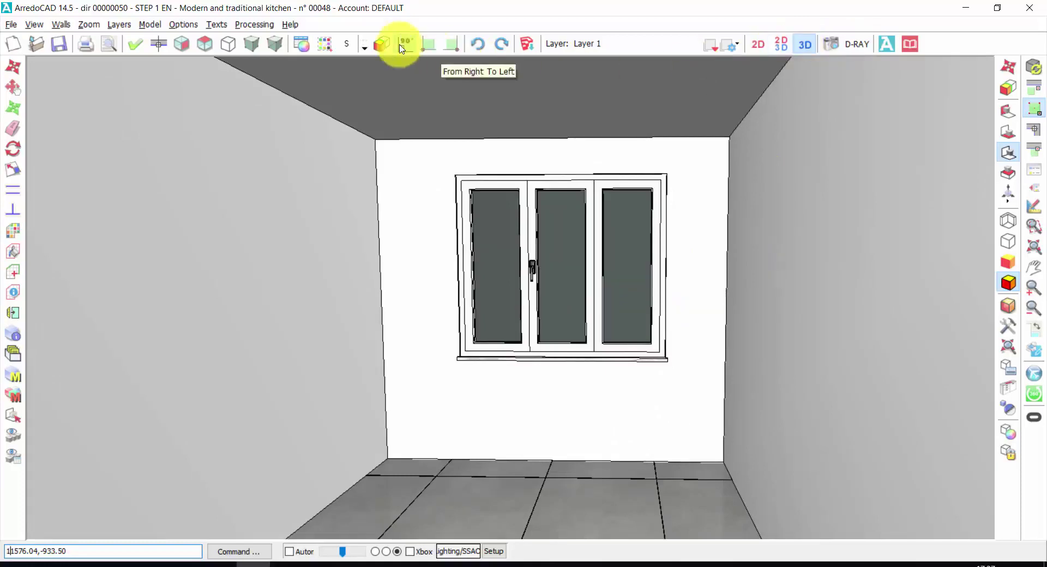
{"action": "left_click", "coordinate": [182, 26]}
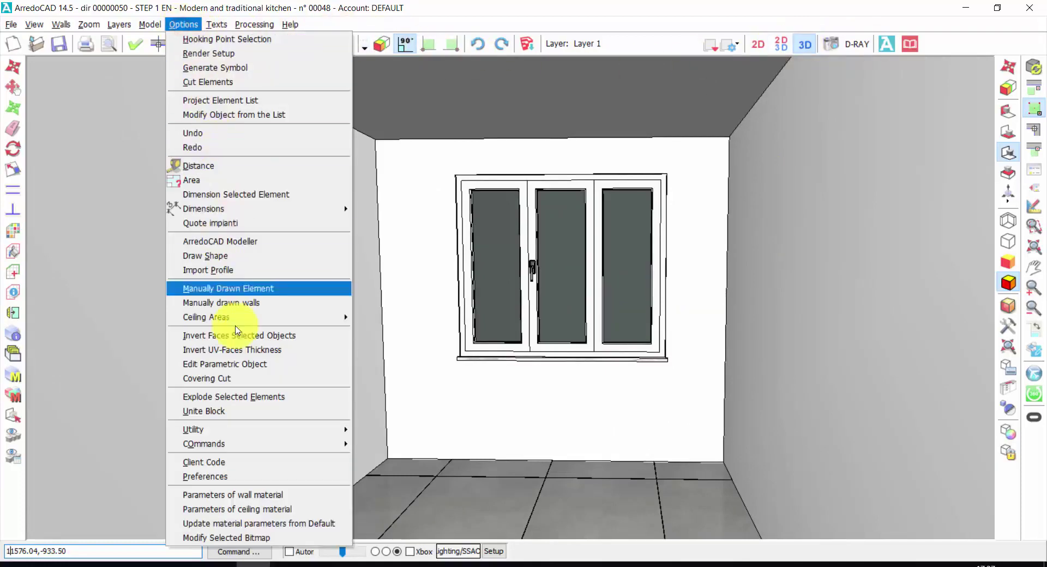
{"action": "left_click", "coordinate": [259, 478]}
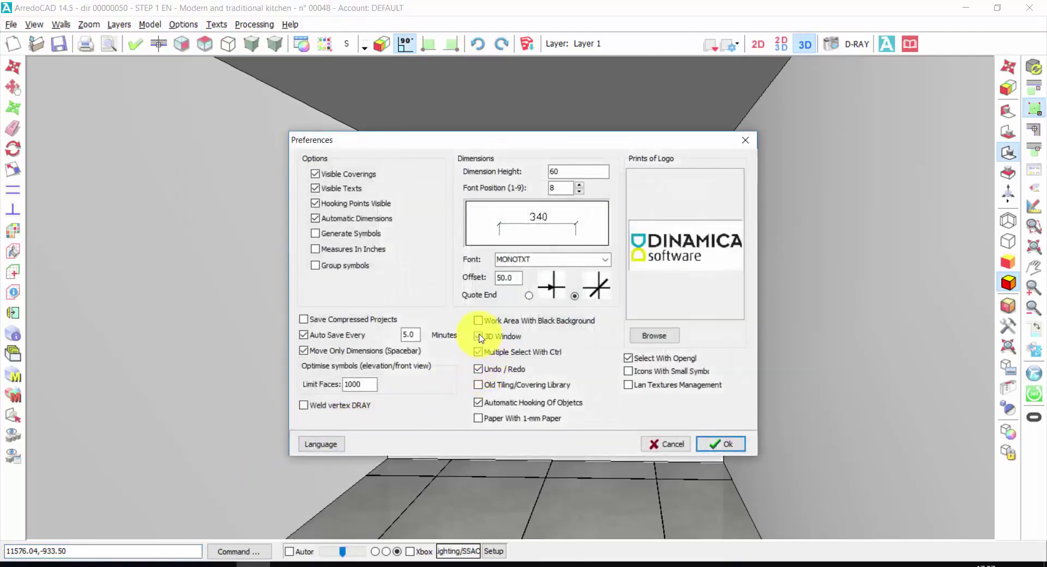
{"action": "left_click", "coordinate": [668, 445]}
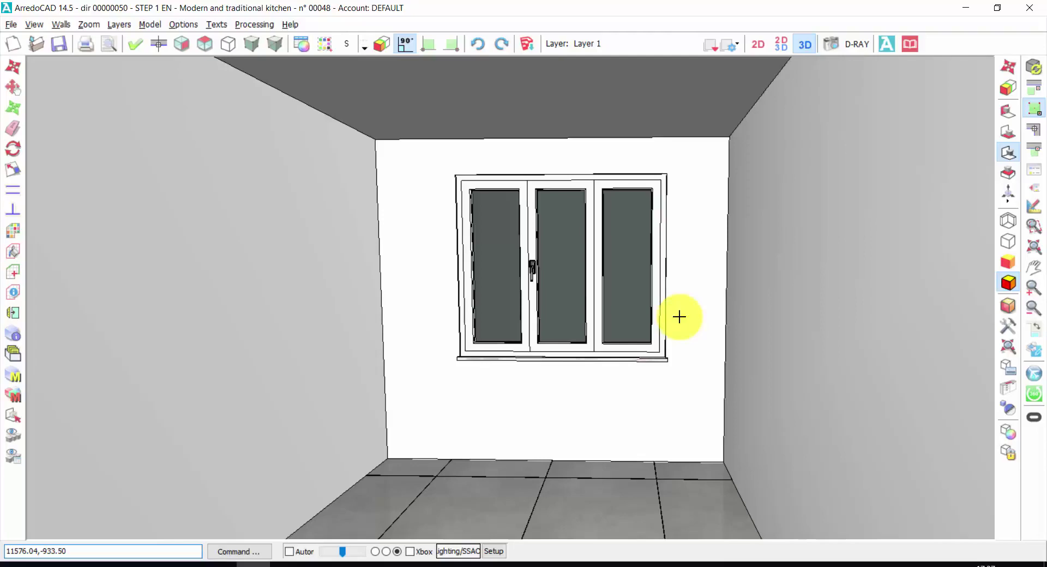
Zoom toward the window wall and turn on shadows in the 3D view
{"action": "right_click_drag", "start_coordinate": [682, 335], "coordinate": [616, 298]}
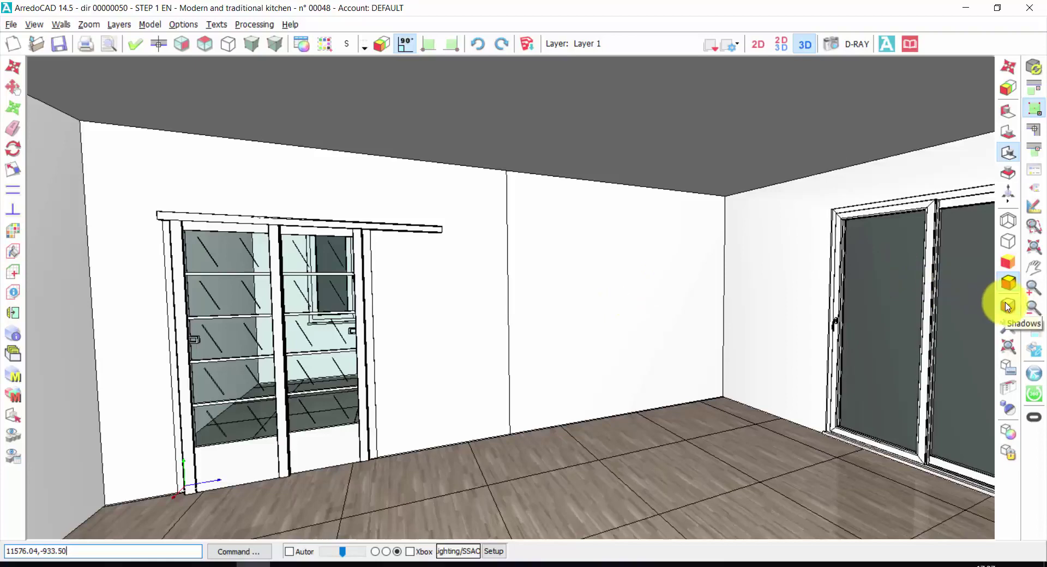
{"action": "left_click", "coordinate": [1007, 306]}
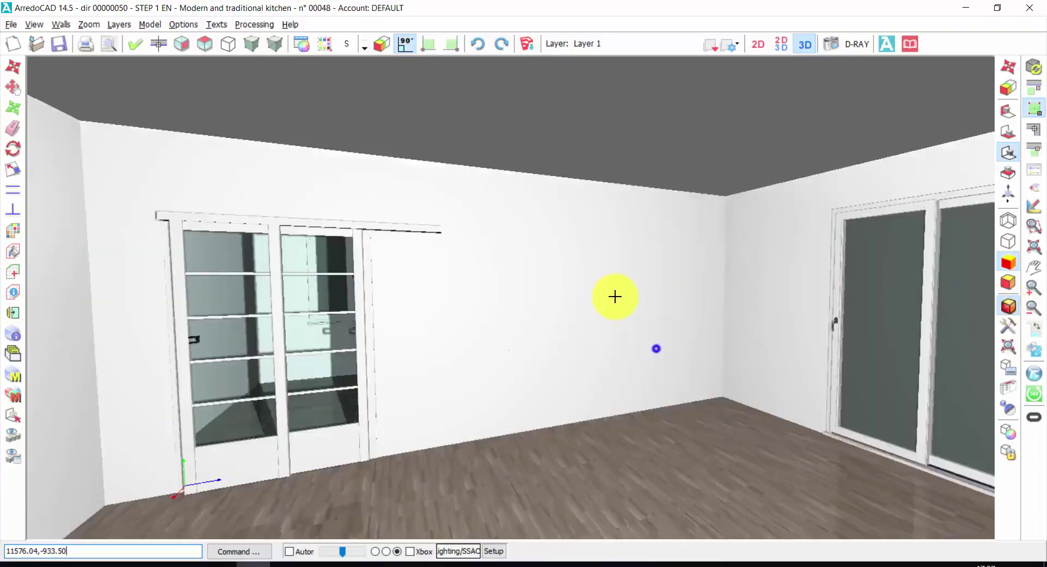
{"action": "right_click_drag", "start_coordinate": [615, 296], "coordinate": [616, 298]}
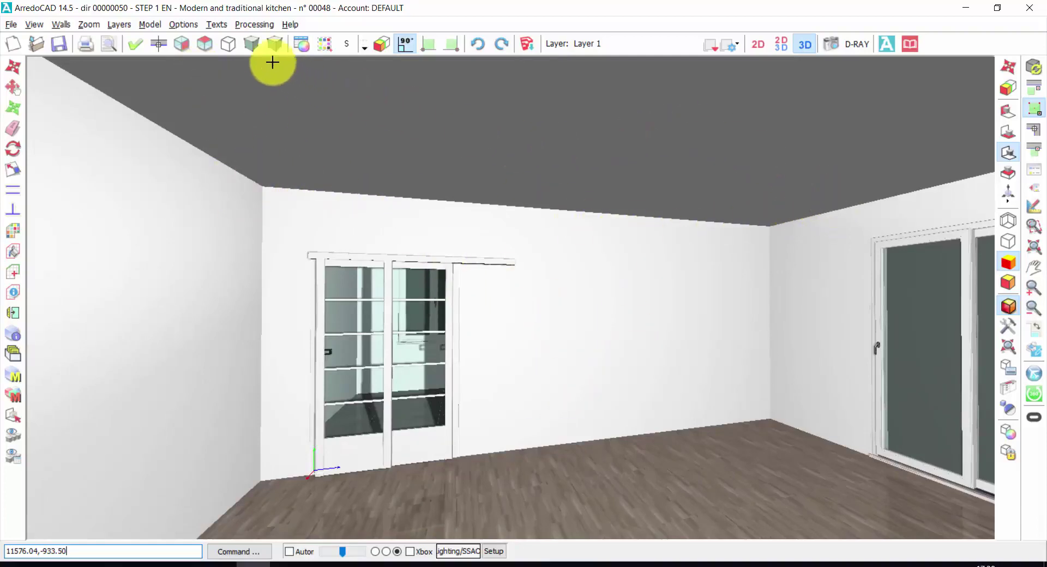
Create a 250-thick ceiling at 2800 height from the room's area polygon and close its properties
{"action": "left_click", "coordinate": [178, 25]}
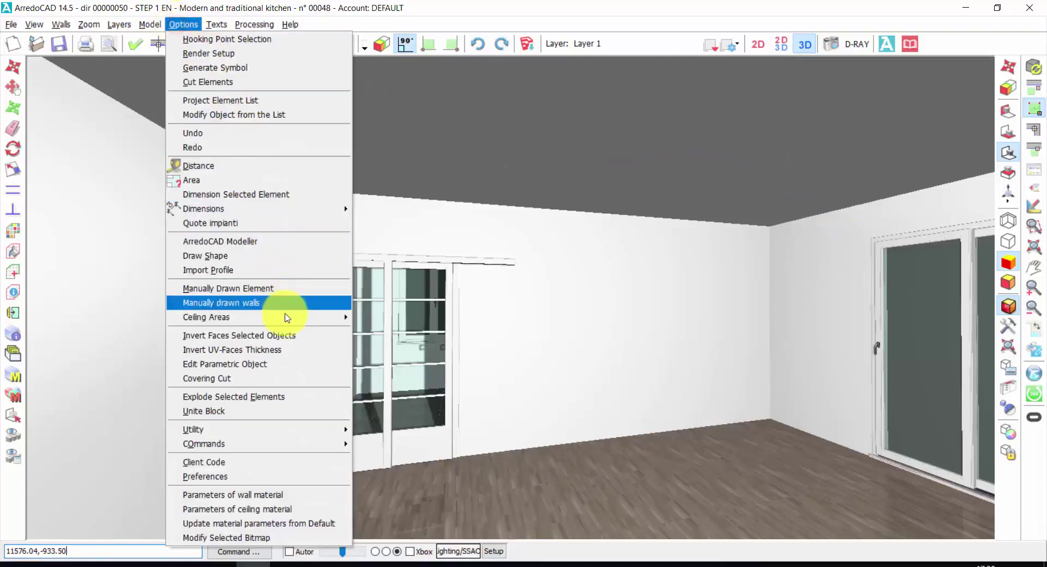
{"action": "mouse_move", "coordinate": [273, 319]}
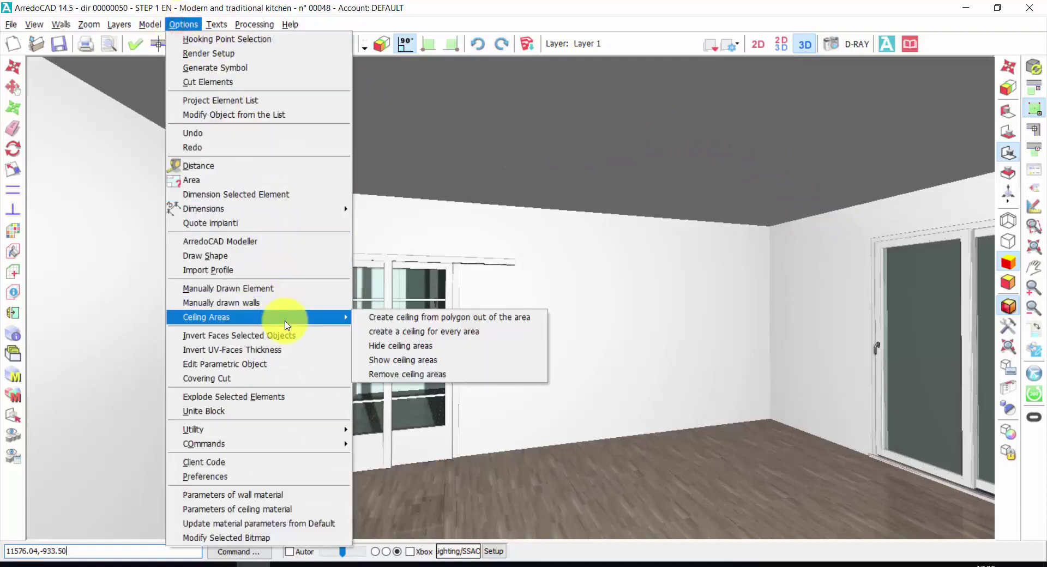
{"action": "left_click", "coordinate": [425, 321]}
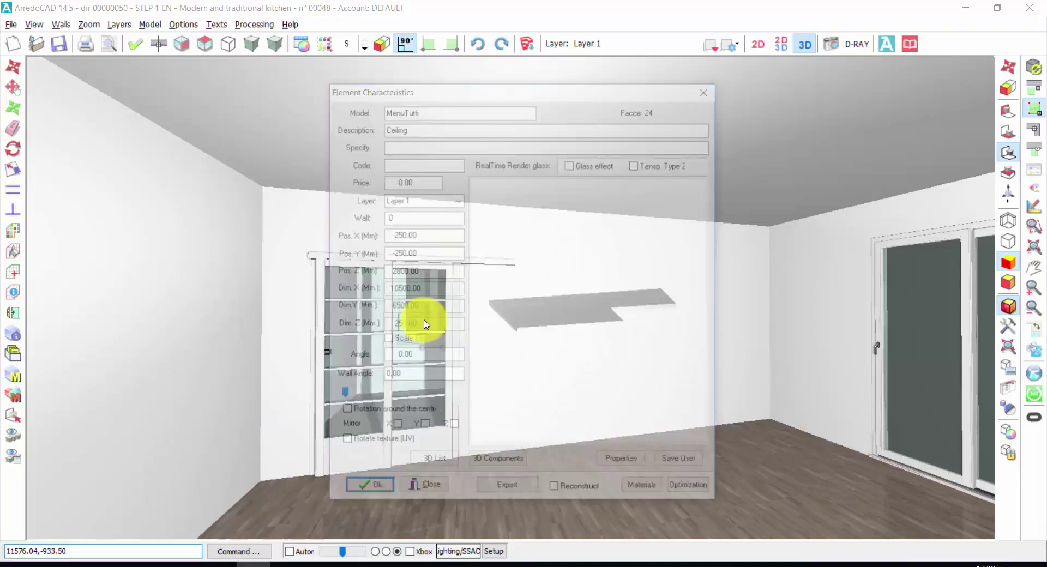
{"action": "left_click", "coordinate": [423, 491]}
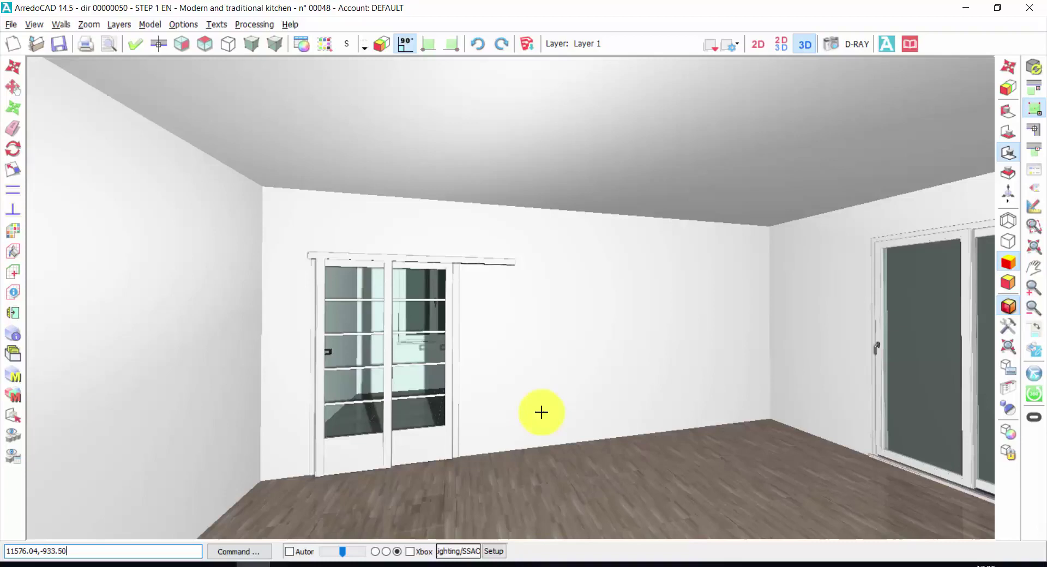
Show the plan beside the 3D view and set the large room's top wall as the working wall
{"action": "left_click", "coordinate": [778, 47]}
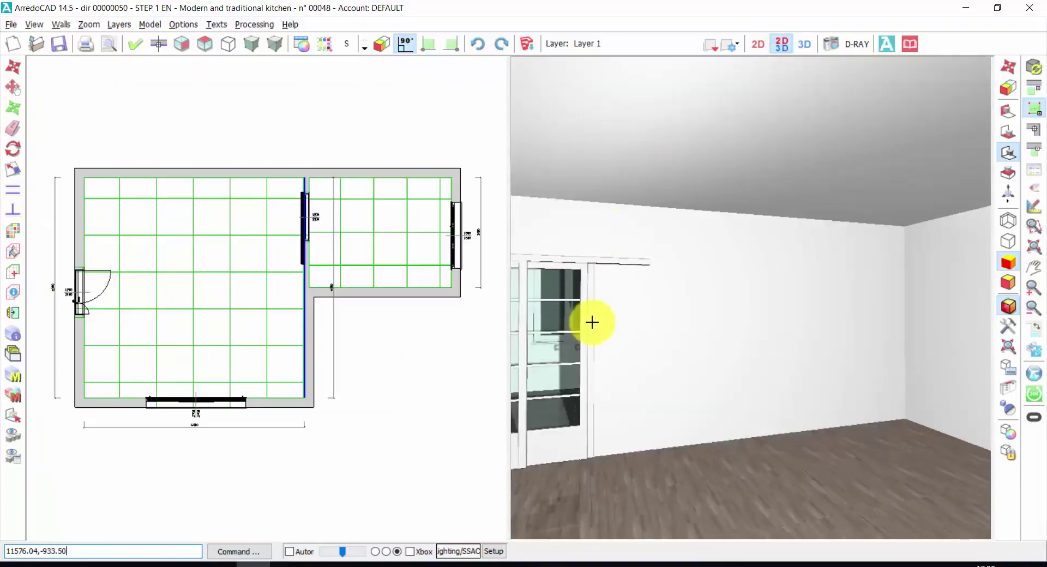
{"action": "left_click_drag", "start_coordinate": [694, 381], "coordinate": [748, 297]}
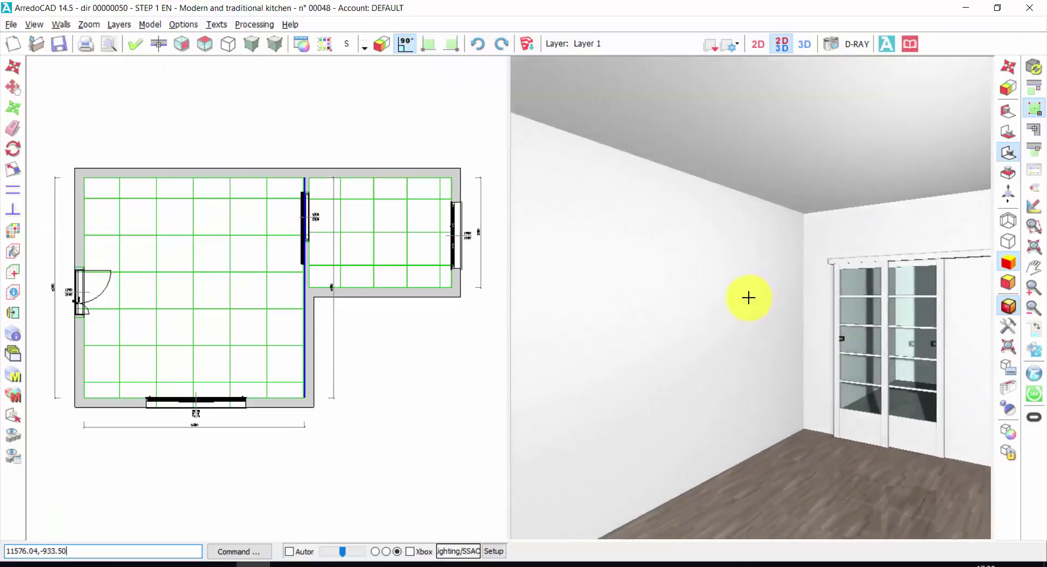
{"action": "left_click", "coordinate": [159, 43]}
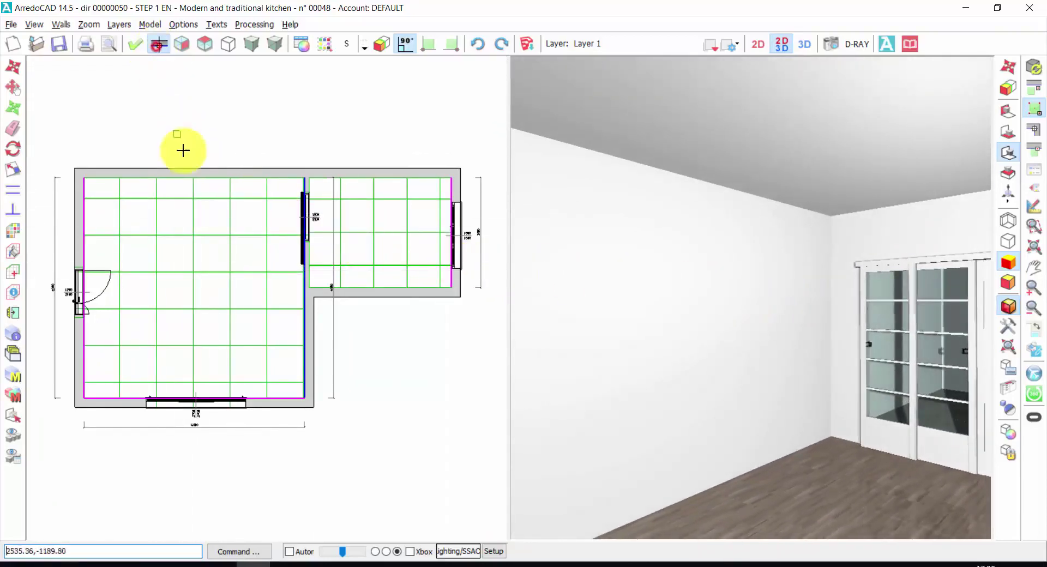
{"action": "left_click", "coordinate": [202, 178]}
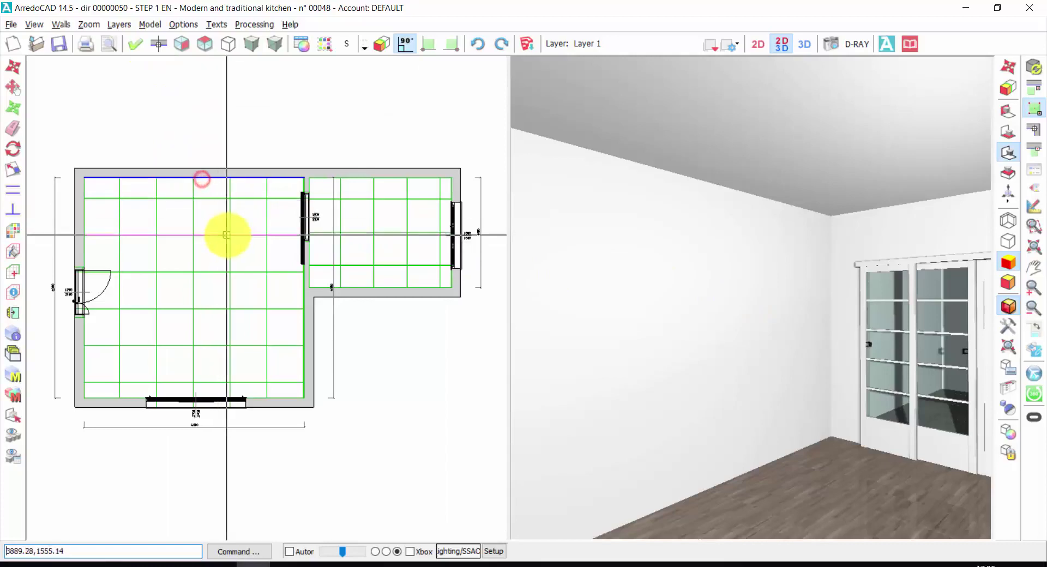
Open the Elements Archive on the current kitchen model, then the Model Selection catalogue list
{"action": "left_click", "coordinate": [1034, 171]}
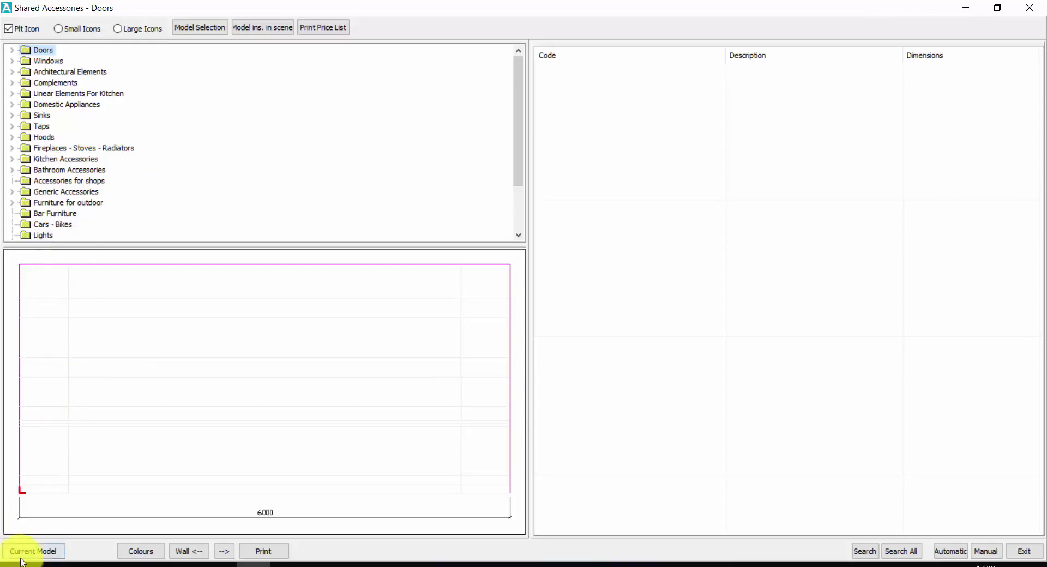
{"action": "left_click", "coordinate": [38, 552]}
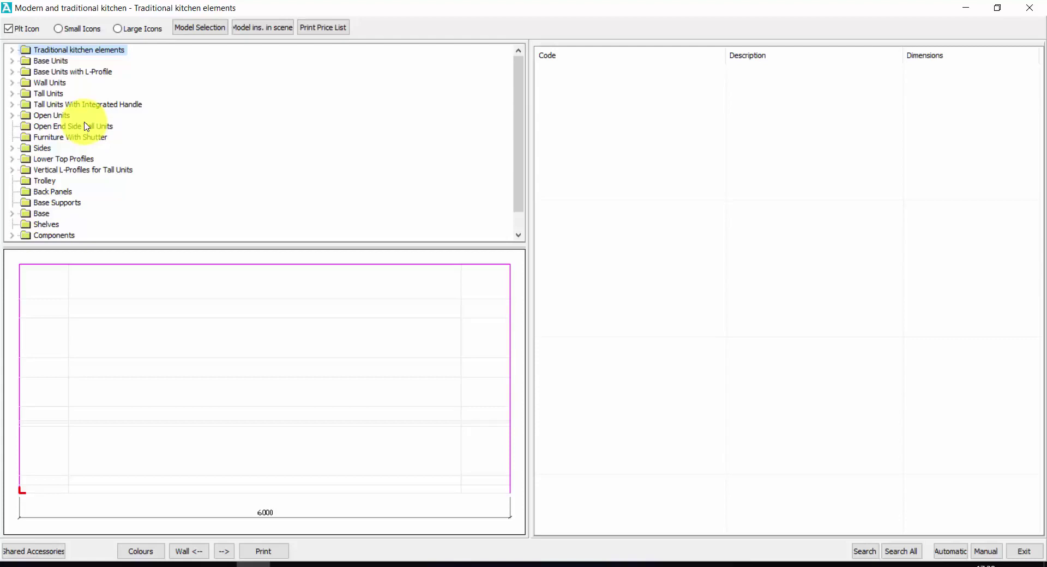
{"action": "left_click", "coordinate": [203, 28]}
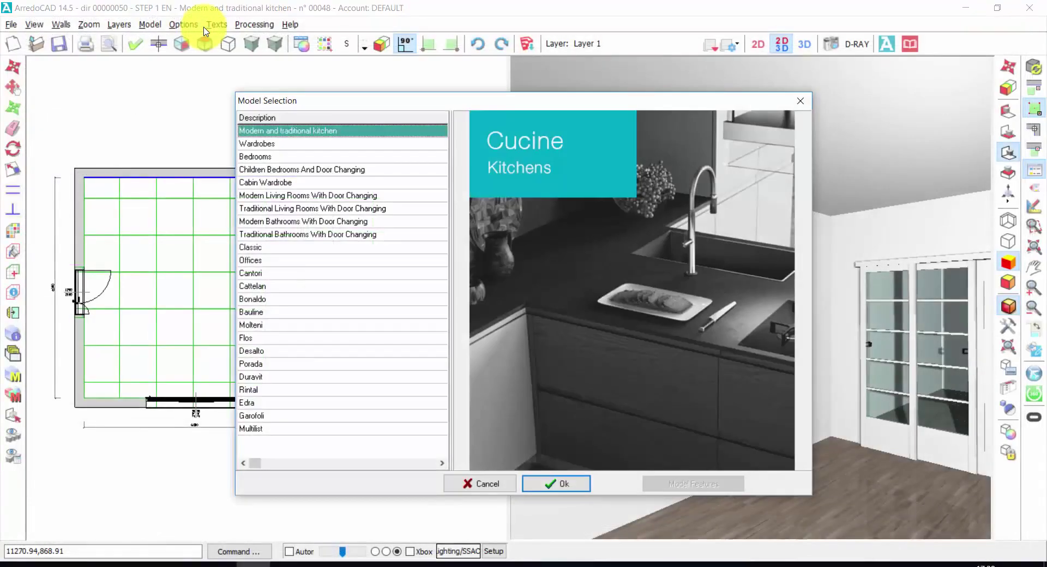
Preview the Wardrobes, Bedrooms, Cabin Wardrobe, Modern Living Rooms and Traditional Bathrooms catalogues
{"action": "left_click", "coordinate": [334, 144]}
{"action": "left_click", "coordinate": [335, 157]}
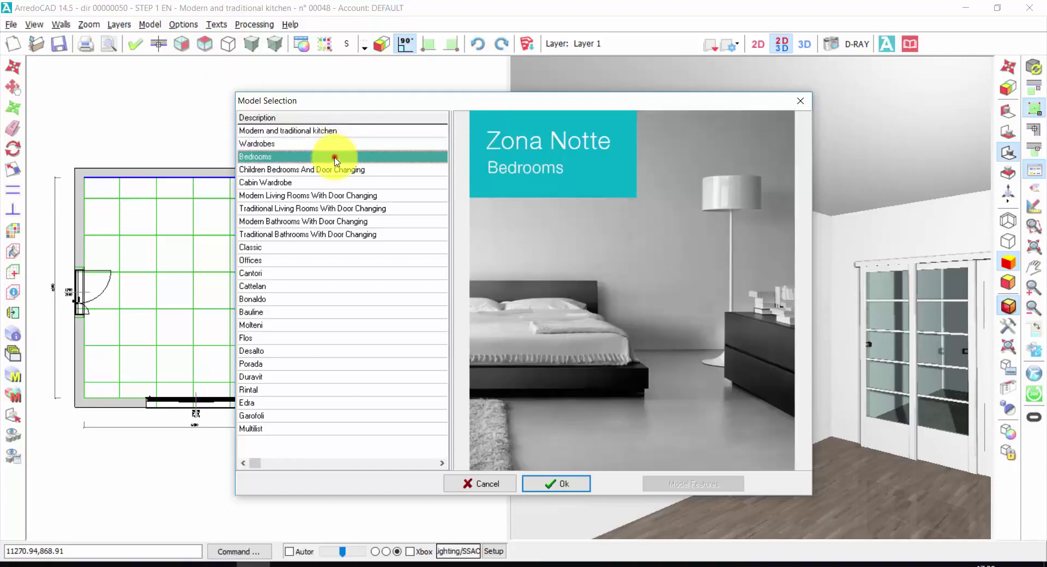
{"action": "left_click", "coordinate": [329, 171]}
{"action": "left_click", "coordinate": [322, 184]}
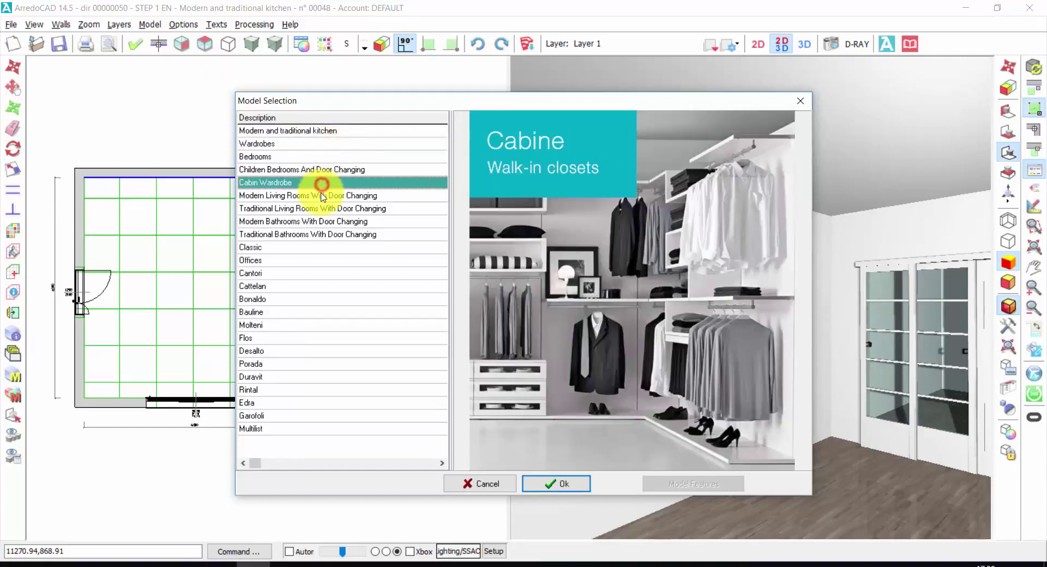
{"action": "left_click", "coordinate": [321, 195]}
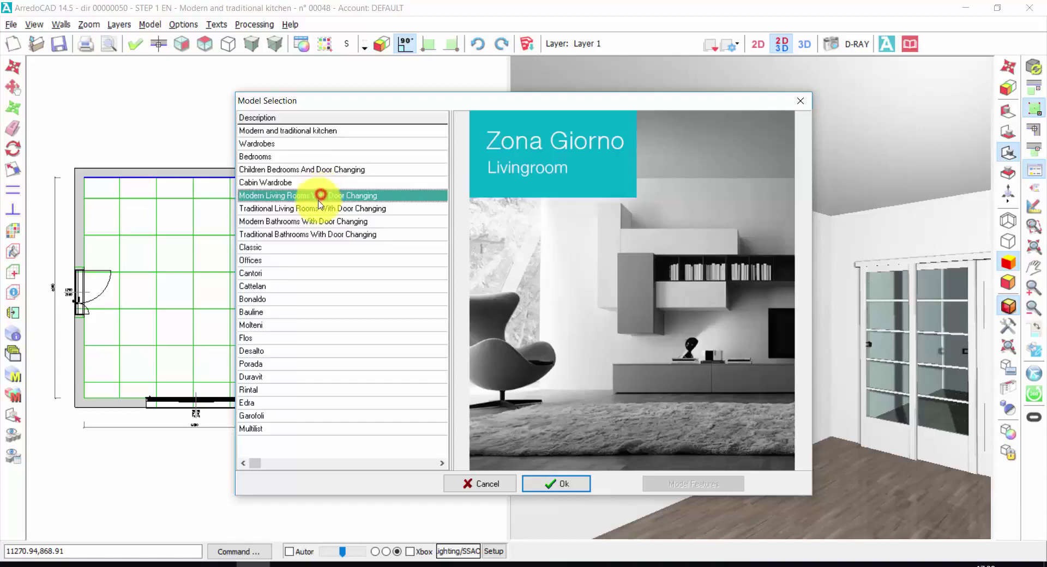
{"action": "left_click", "coordinate": [308, 234]}
Preview Classic, Cantori, Cattelan, Molteni, Flos and Duravit, then confirm Modern and traditional kitchen
{"action": "left_click", "coordinate": [302, 248]}
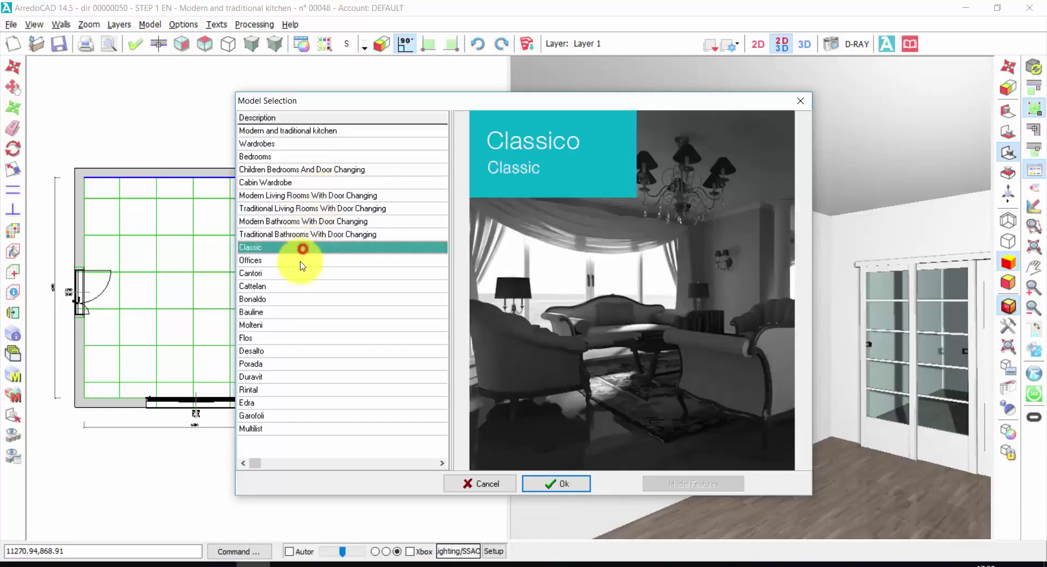
{"action": "left_click", "coordinate": [297, 274]}
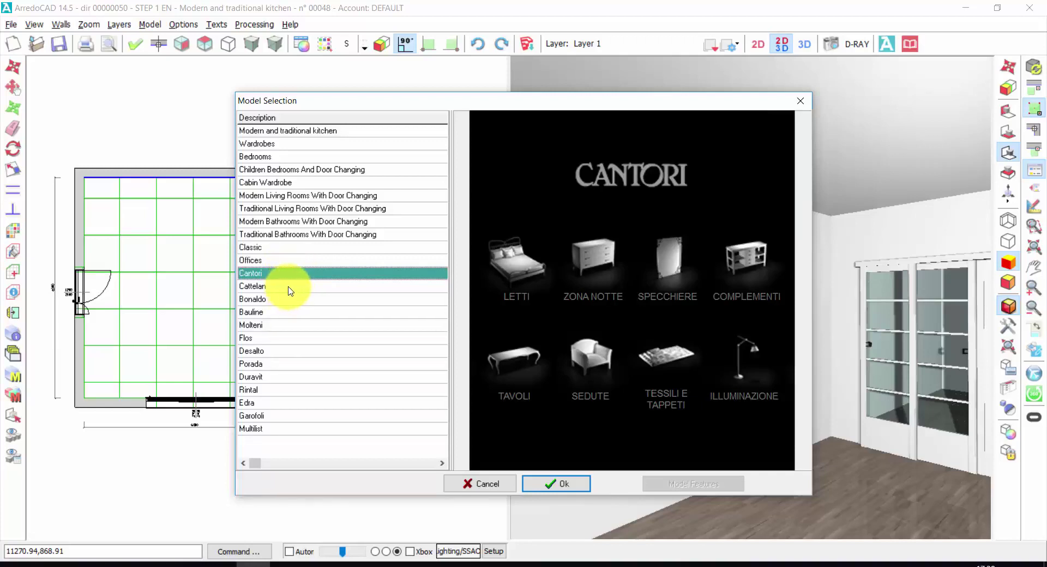
{"action": "left_click", "coordinate": [290, 287]}
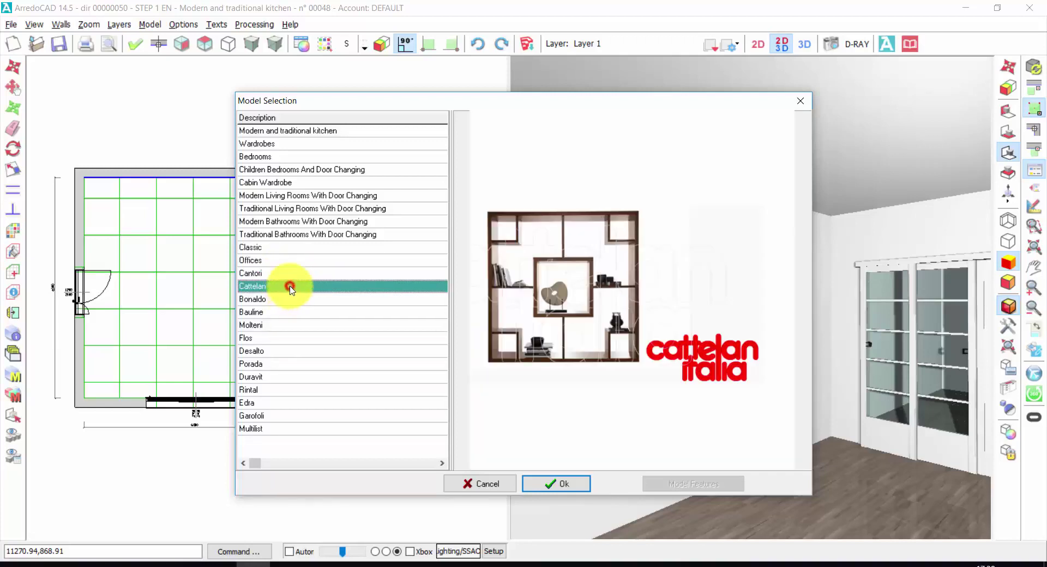
{"action": "left_click", "coordinate": [288, 327]}
{"action": "left_click", "coordinate": [284, 338]}
{"action": "left_click", "coordinate": [279, 376]}
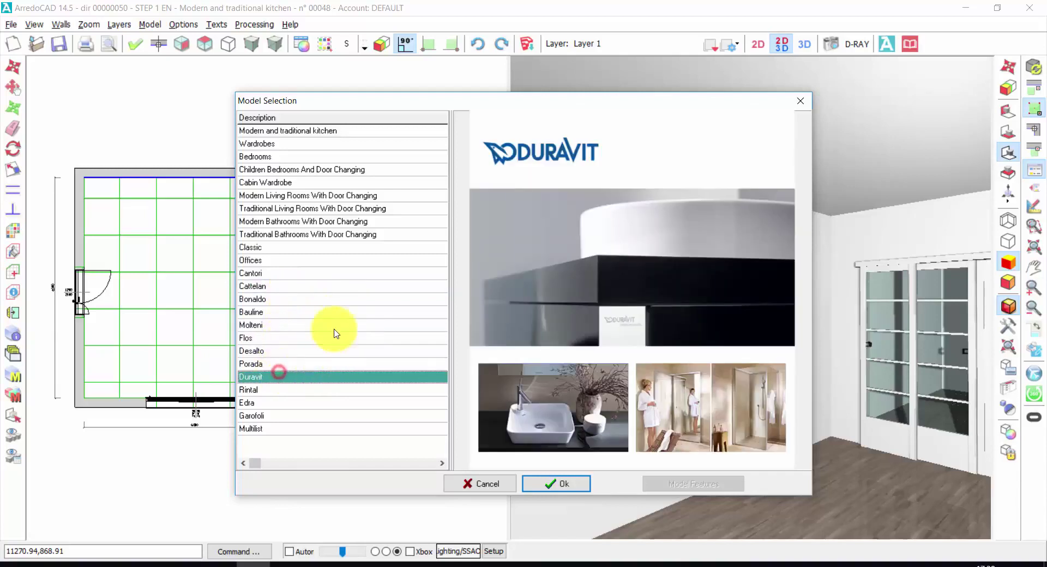
{"action": "left_click", "coordinate": [322, 131]}
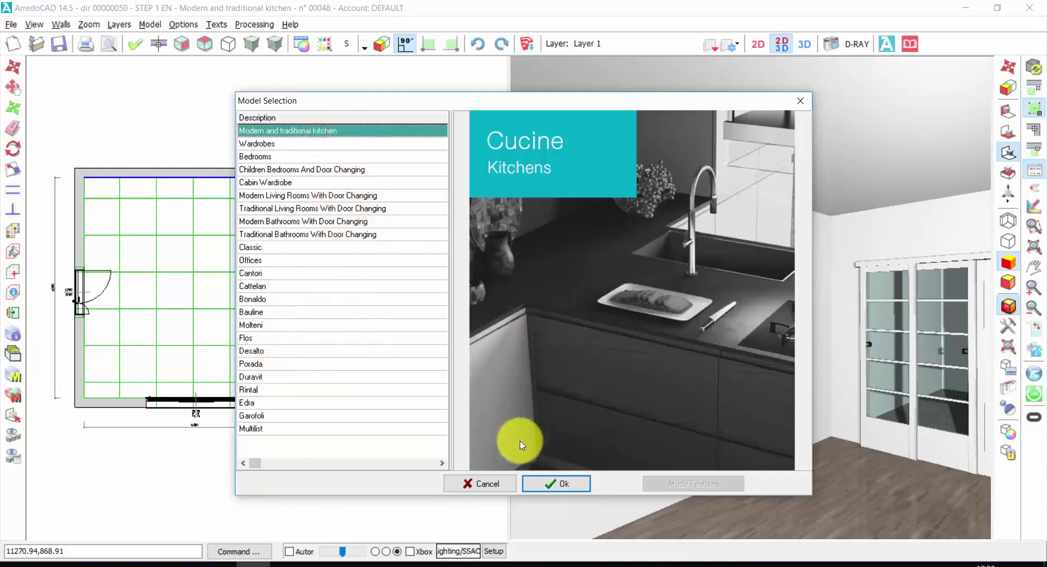
{"action": "left_click", "coordinate": [552, 483]}
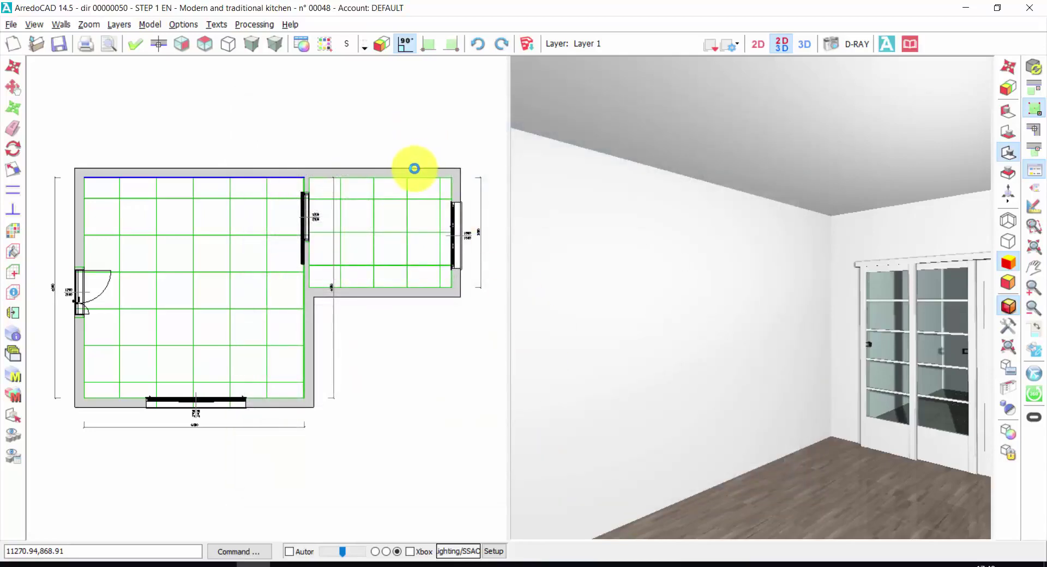
Check the HB1, HB3, HB4 base, corner and HP4 wall unit sizes, then accept the defaults
{"action": "left_click", "coordinate": [414, 166]}
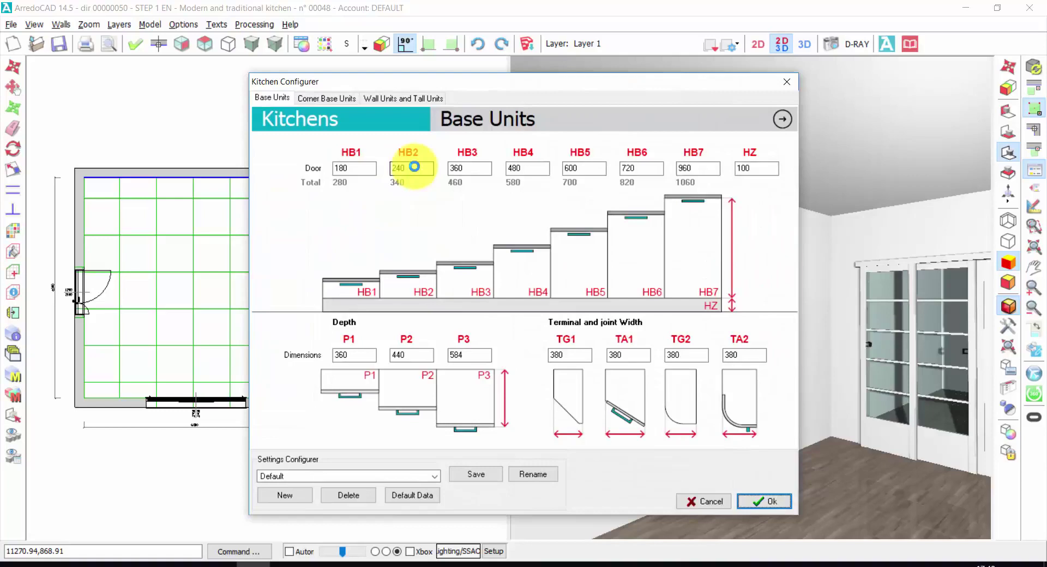
{"action": "double_click", "coordinate": [349, 167]}
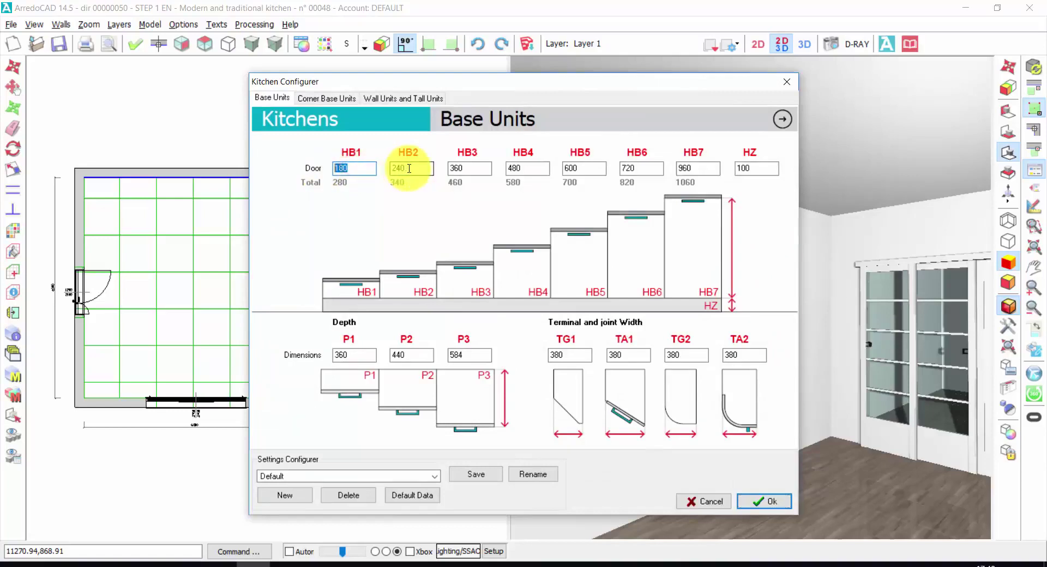
{"action": "double_click", "coordinate": [462, 168]}
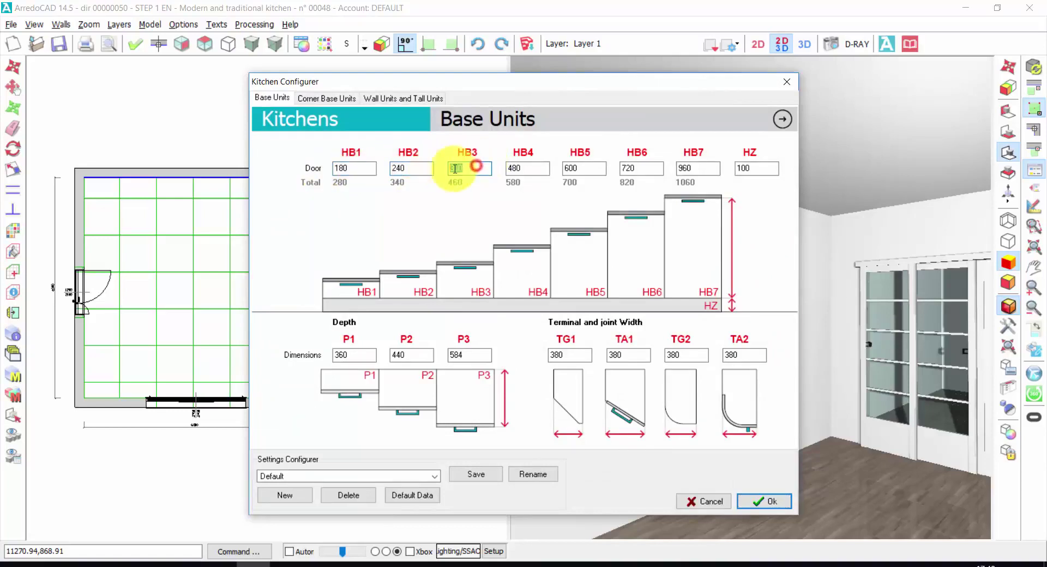
{"action": "double_click", "coordinate": [520, 169]}
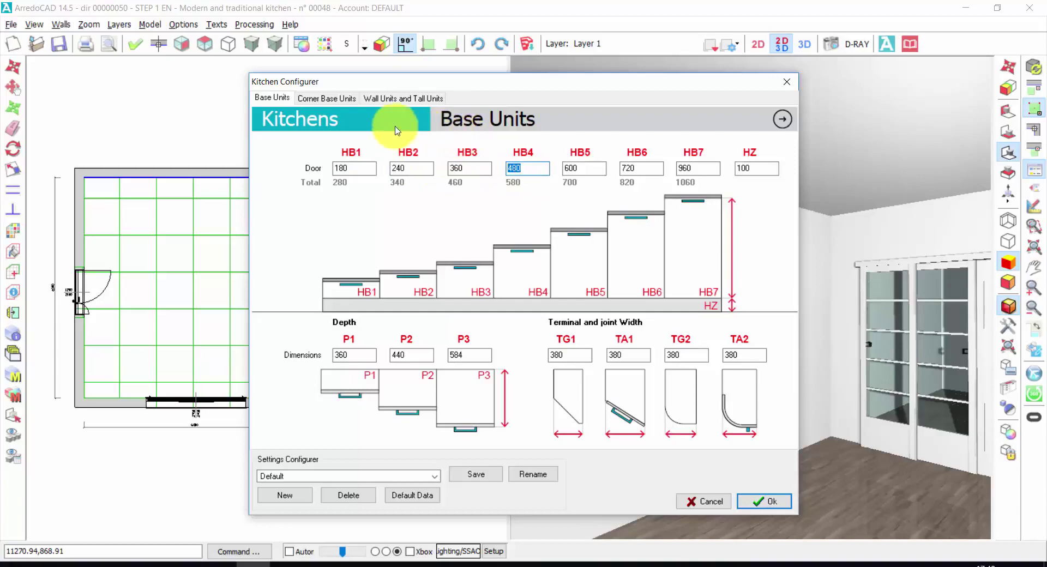
{"action": "left_click", "coordinate": [327, 99]}
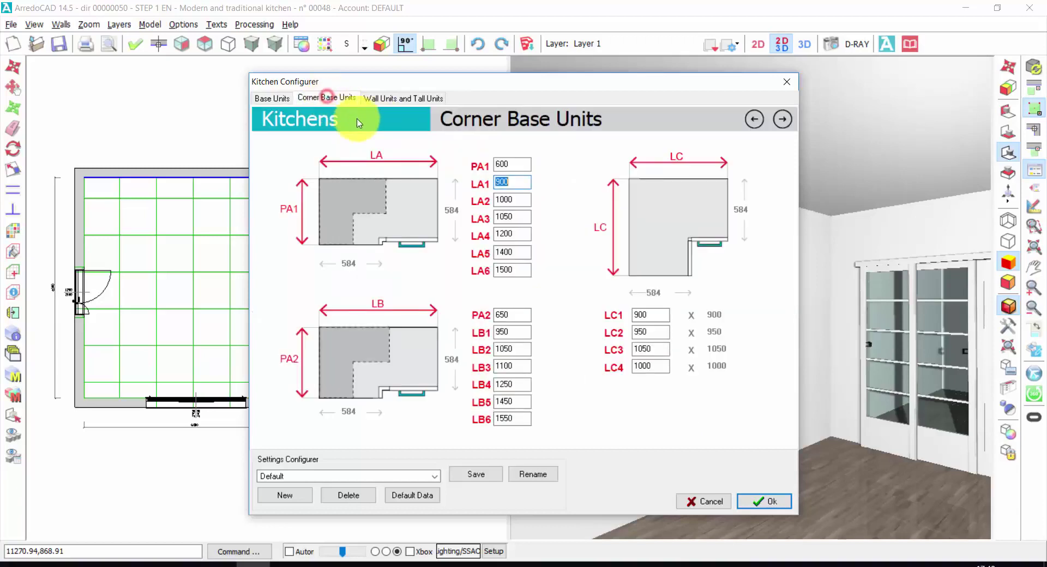
{"action": "left_click", "coordinate": [399, 98]}
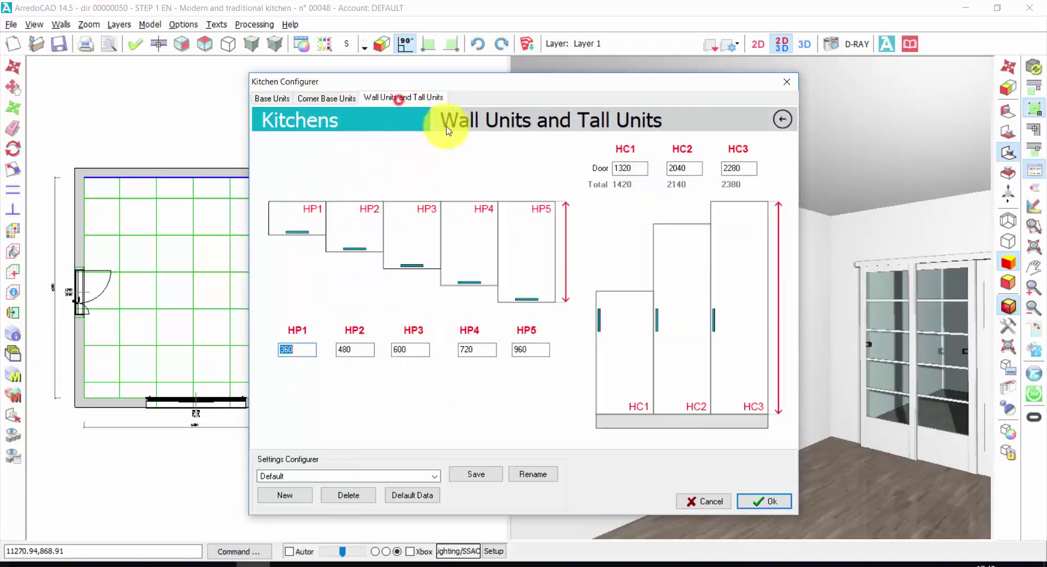
{"action": "left_click", "coordinate": [482, 344]}
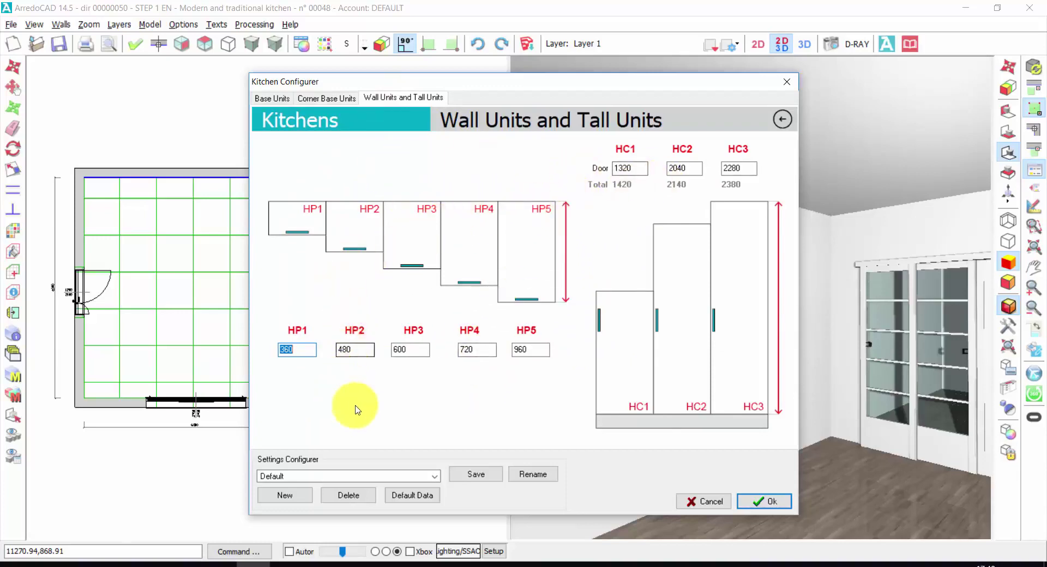
{"action": "left_click", "coordinate": [764, 499]}
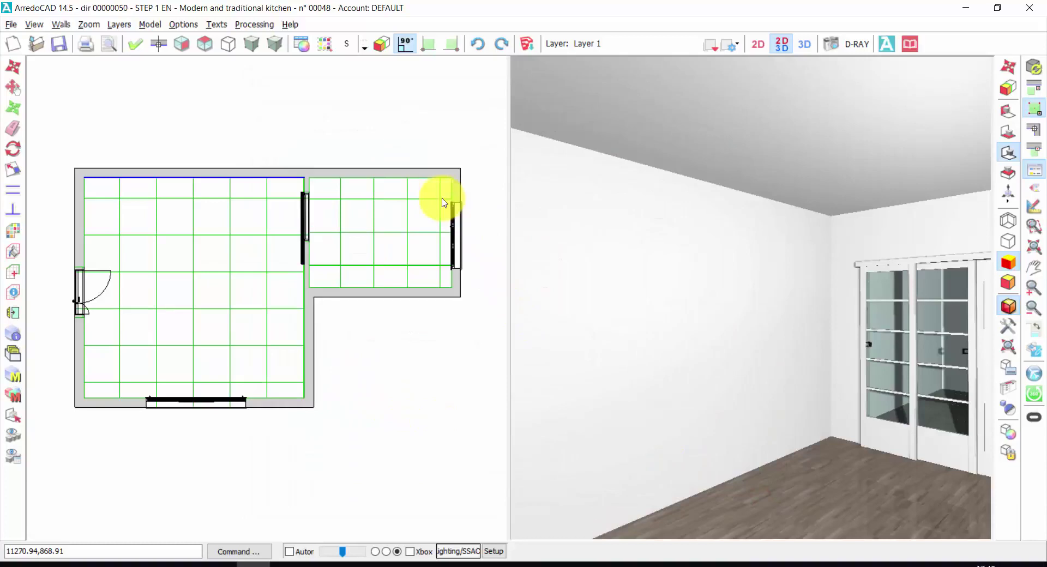
Open the kitchen's Modern and traditional door types setting and browse the modern front doors
{"action": "double_click", "coordinate": [440, 252]}
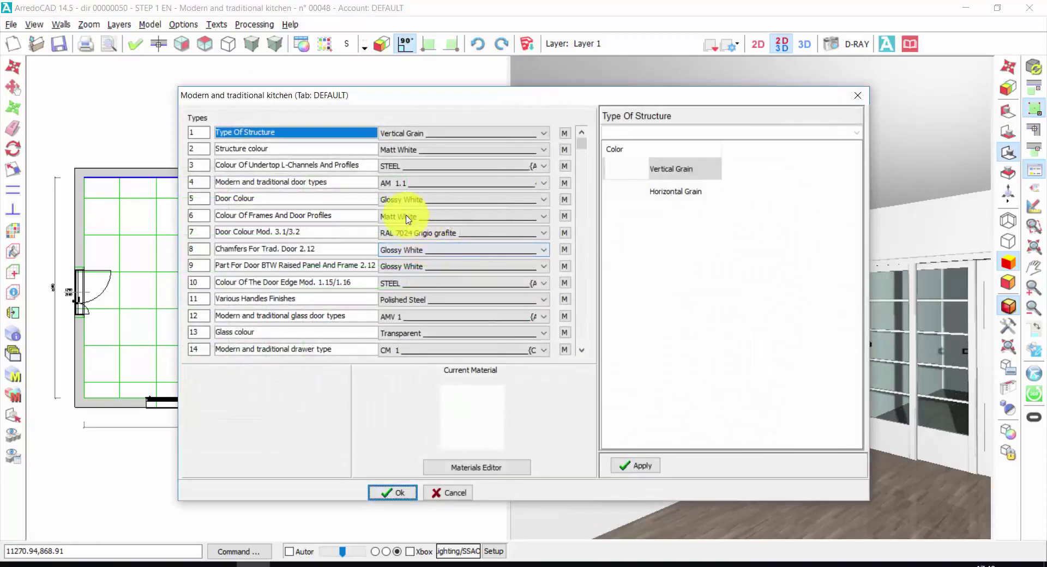
{"action": "left_click", "coordinate": [397, 184]}
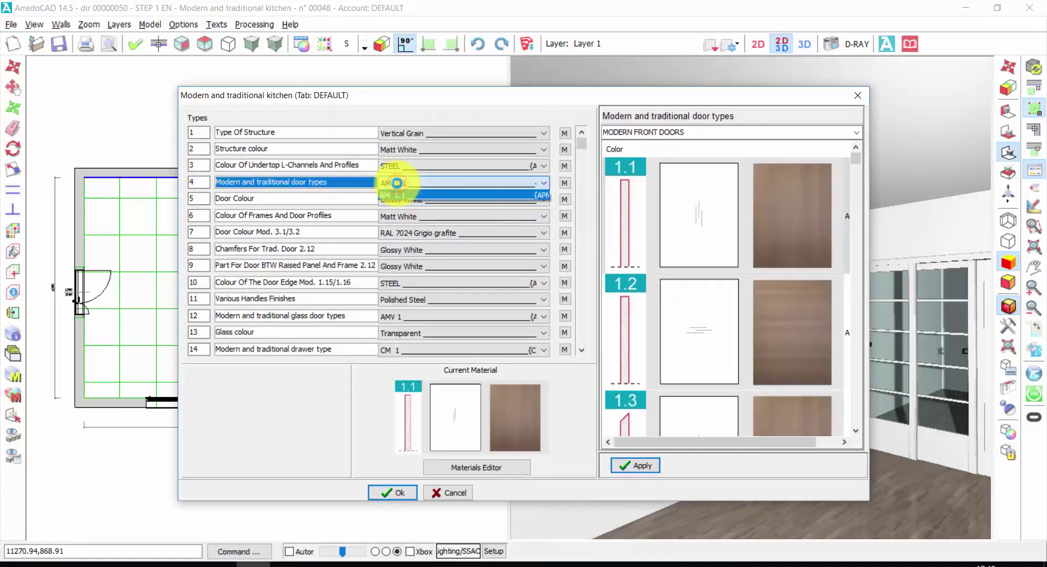
{"action": "left_click", "coordinate": [726, 241]}
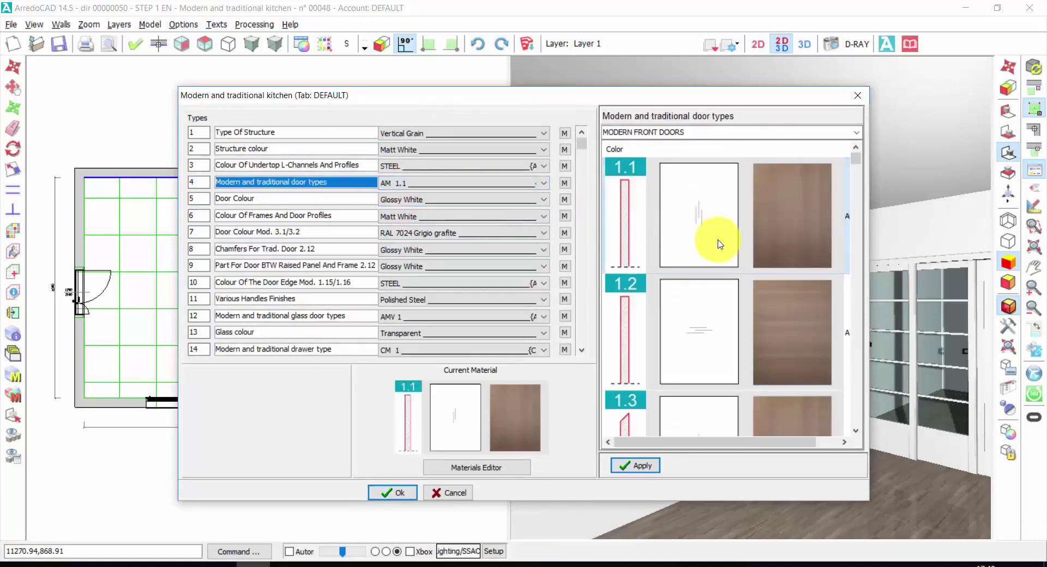
{"action": "scroll", "coordinate": [717, 246], "scroll_direction": "down", "scroll_amount": 1}
{"action": "scroll", "coordinate": [710, 267], "scroll_direction": "down", "scroll_amount": 5}
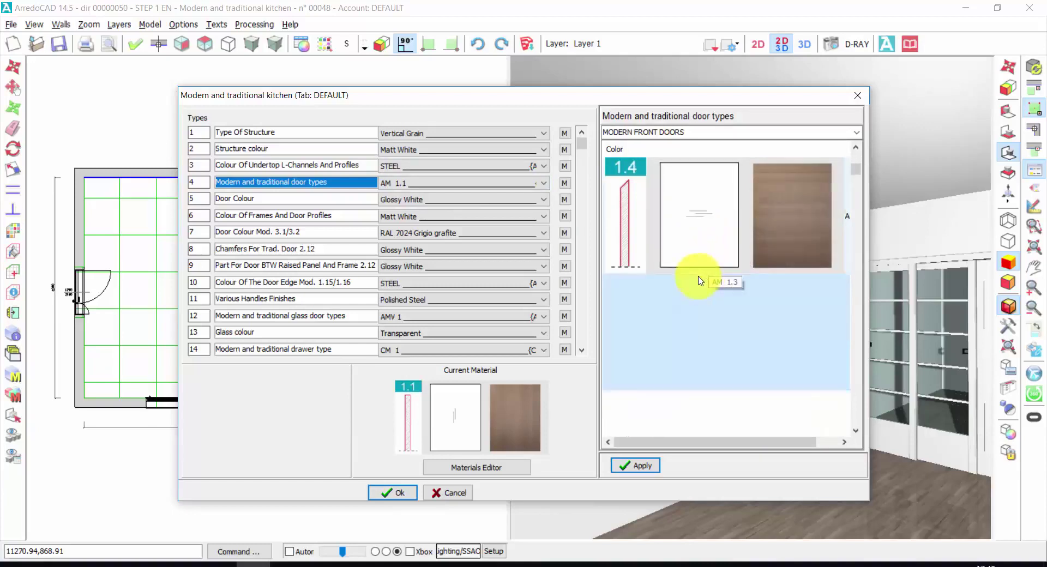
{"action": "scroll", "coordinate": [696, 294], "scroll_direction": "down", "scroll_amount": 6}
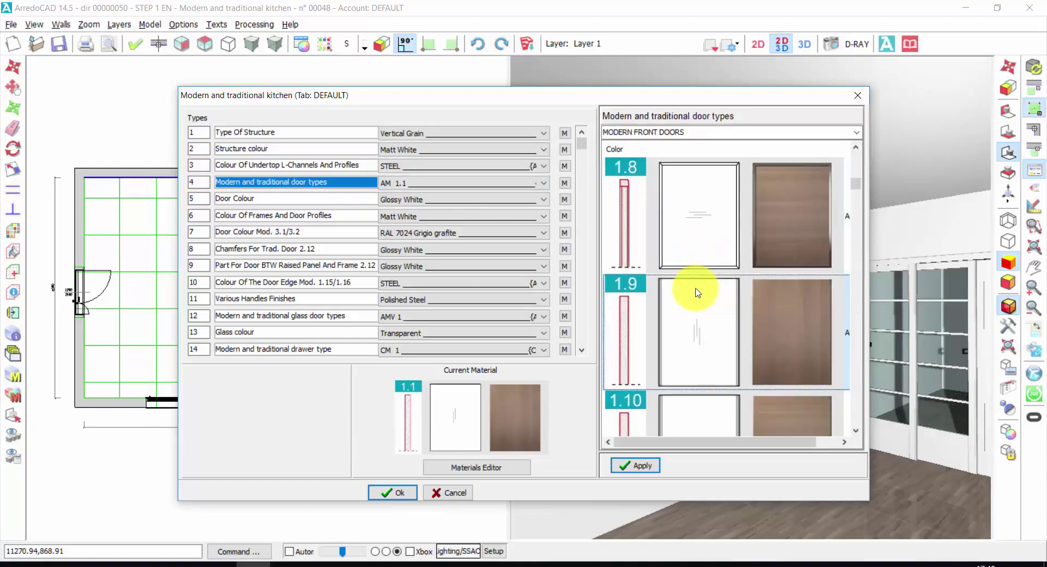
{"action": "scroll", "coordinate": [695, 297], "scroll_direction": "down", "scroll_amount": 9}
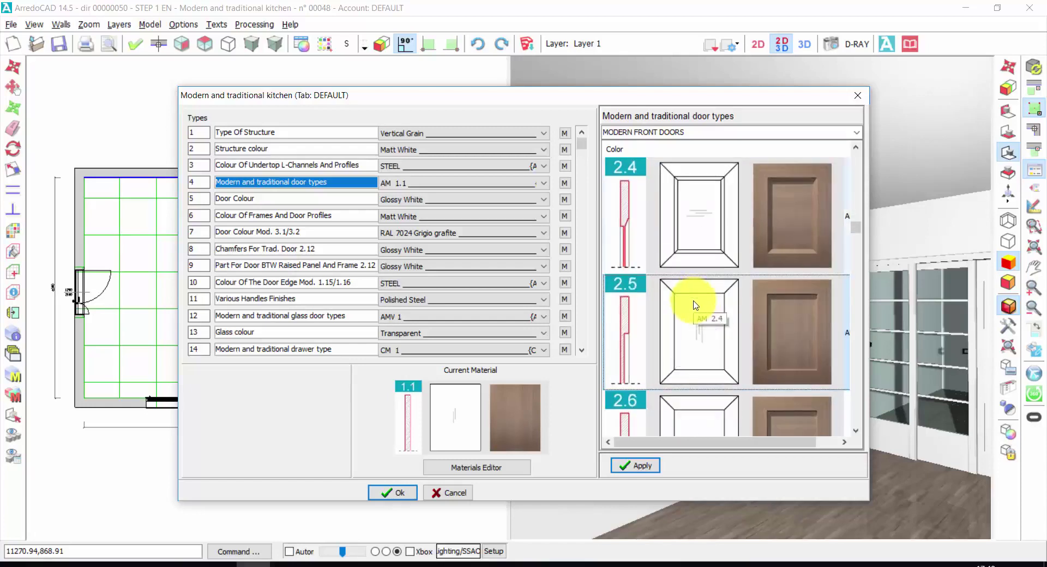
{"action": "scroll", "coordinate": [693, 314], "scroll_direction": "down", "scroll_amount": 10}
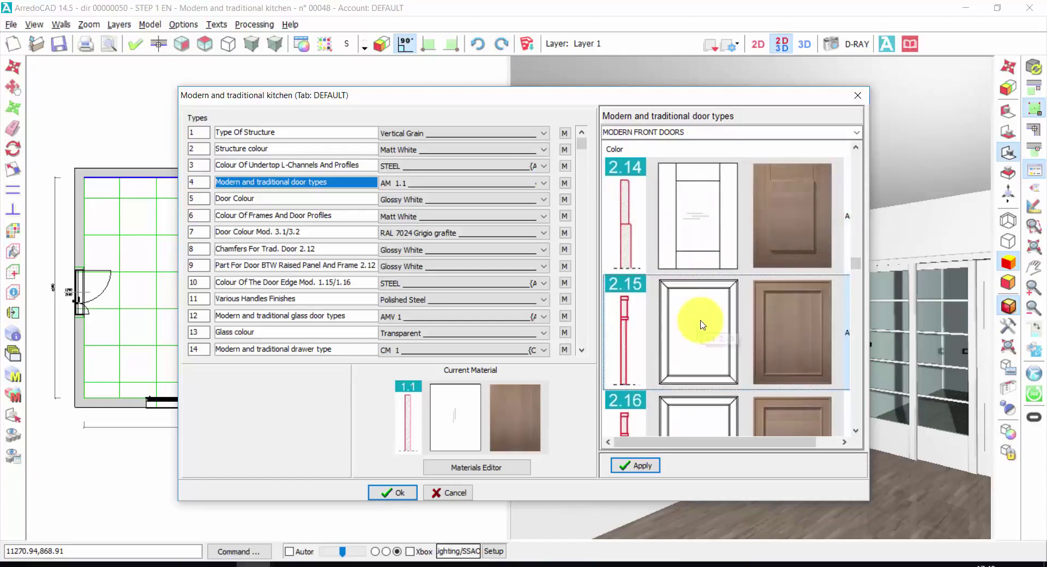
{"action": "scroll", "coordinate": [703, 327], "scroll_direction": "down", "scroll_amount": 6}
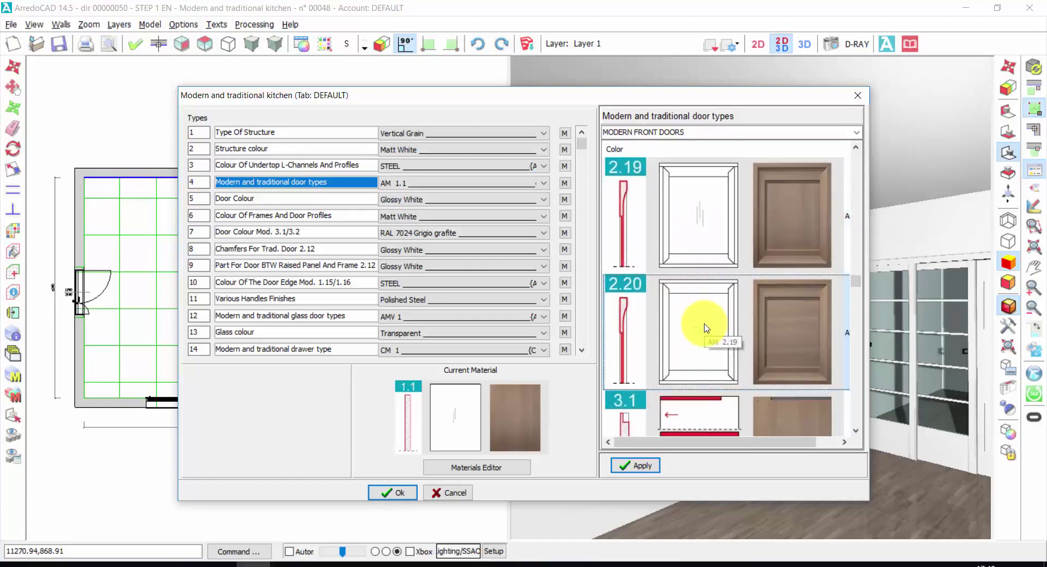
Look through the traditional front doors, then set the door type to modern AM 3.12
{"action": "left_click", "coordinate": [856, 133]}
{"action": "left_click", "coordinate": [707, 154]}
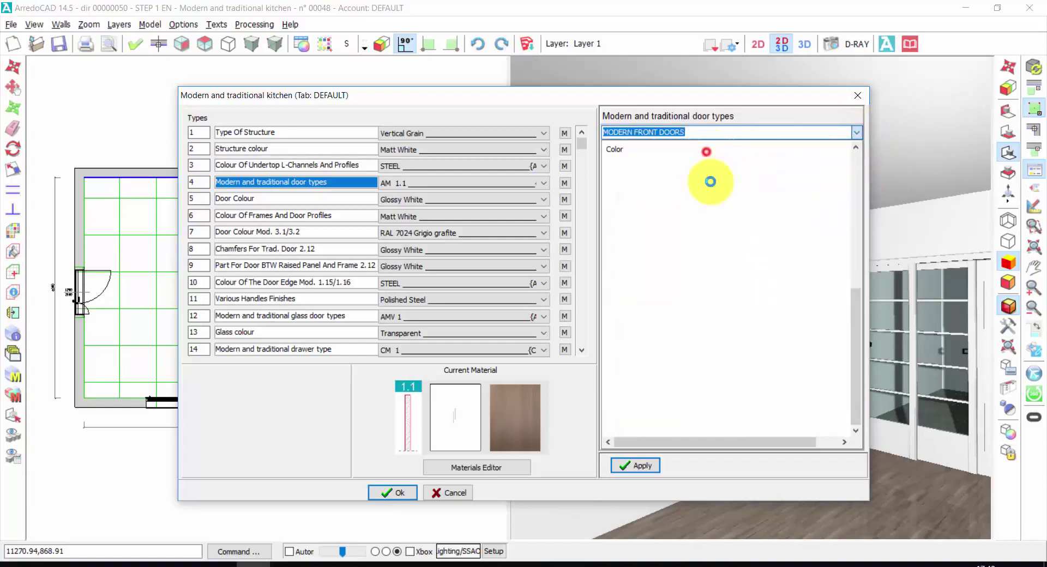
{"action": "scroll", "coordinate": [710, 282], "scroll_direction": "down", "scroll_amount": 15}
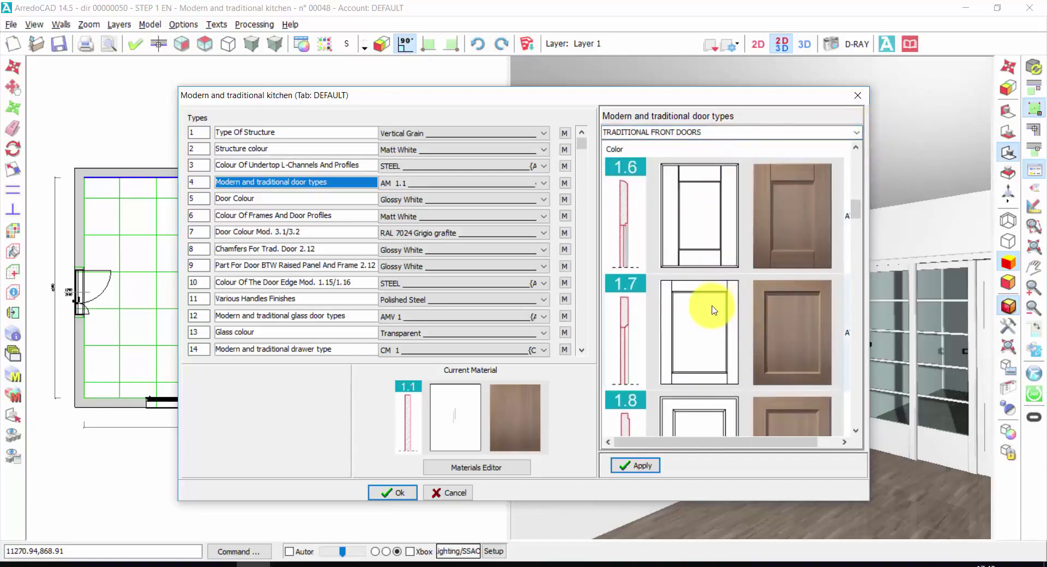
{"action": "scroll", "coordinate": [710, 306], "scroll_direction": "down", "scroll_amount": 12}
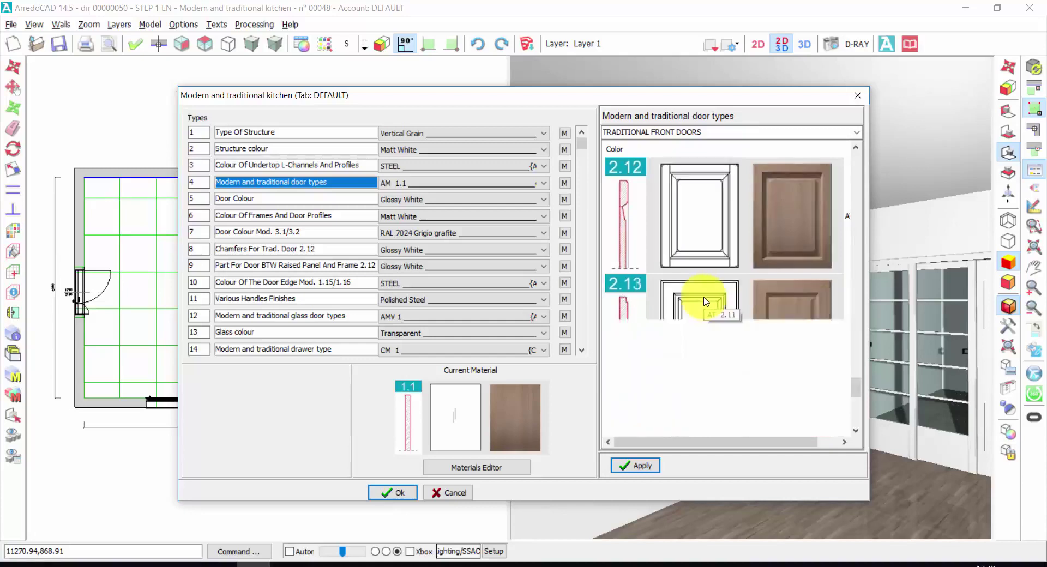
{"action": "left_click", "coordinate": [846, 131]}
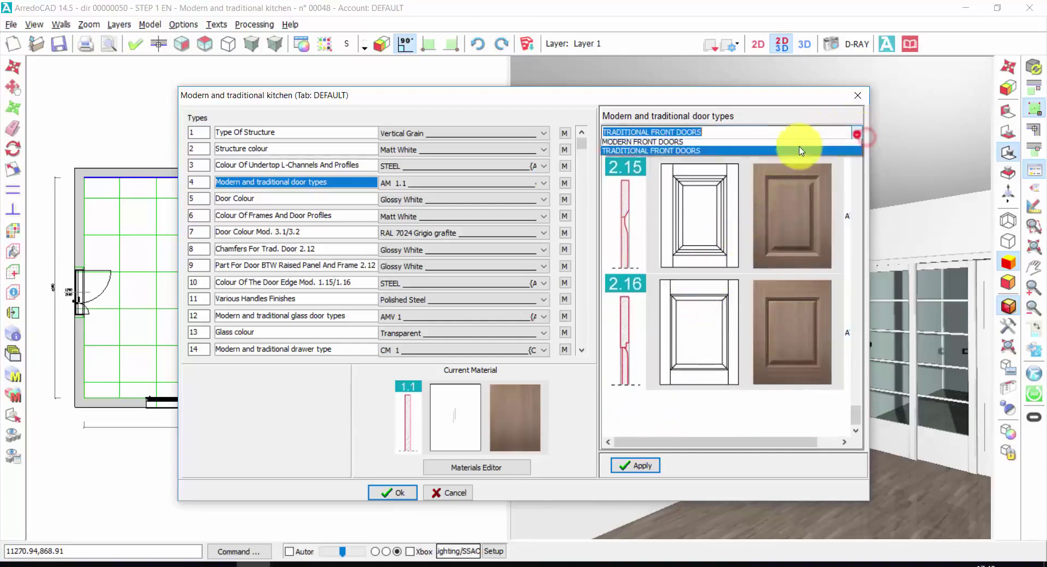
{"action": "left_click", "coordinate": [753, 141]}
{"action": "scroll", "coordinate": [700, 322], "scroll_direction": "down", "scroll_amount": 5}
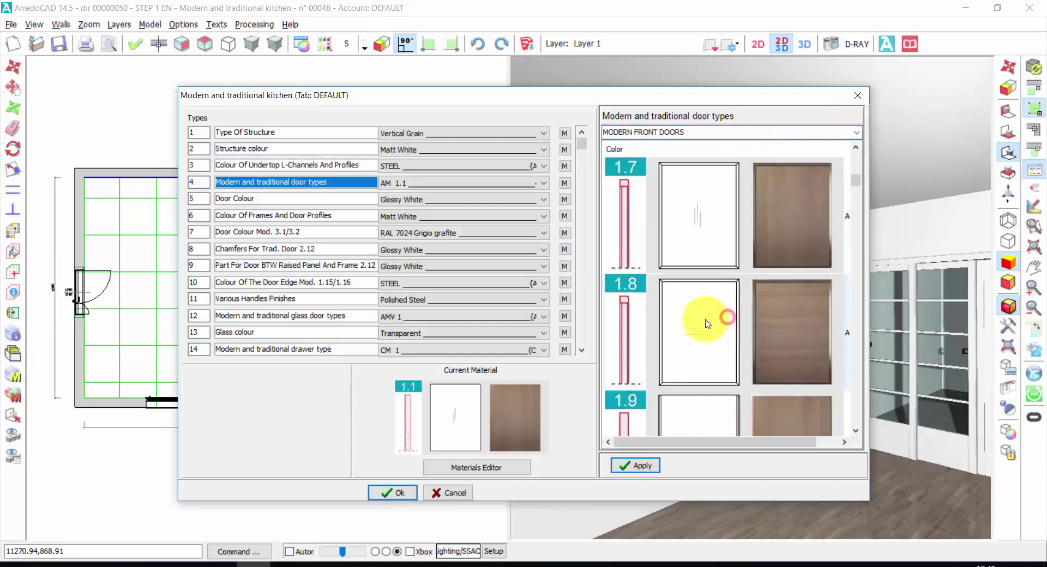
{"action": "scroll", "coordinate": [702, 330], "scroll_direction": "down", "scroll_amount": 6}
{"action": "scroll", "coordinate": [703, 333], "scroll_direction": "down", "scroll_amount": 15}
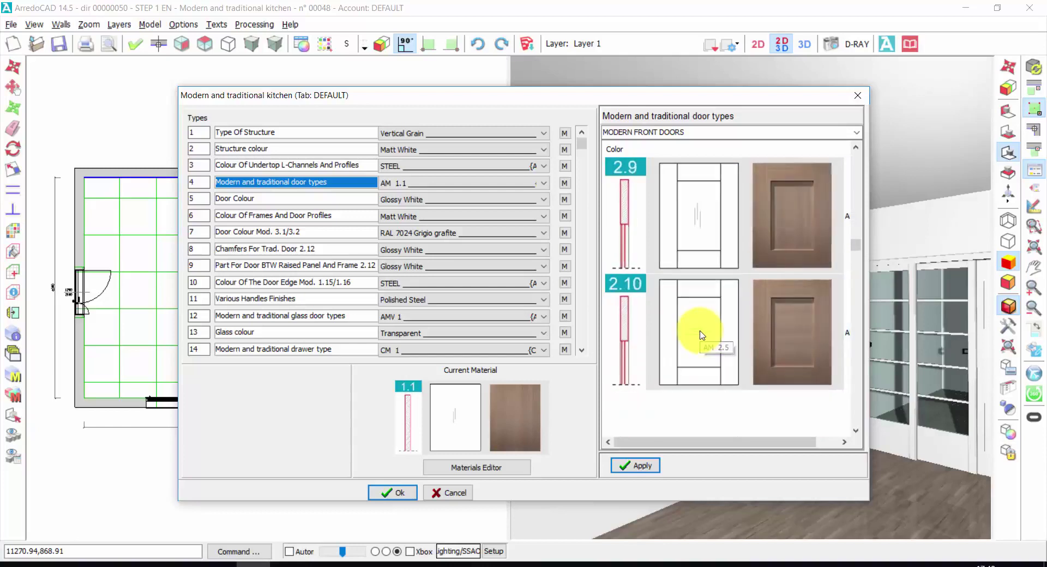
{"action": "scroll", "coordinate": [702, 334], "scroll_direction": "down", "scroll_amount": 11}
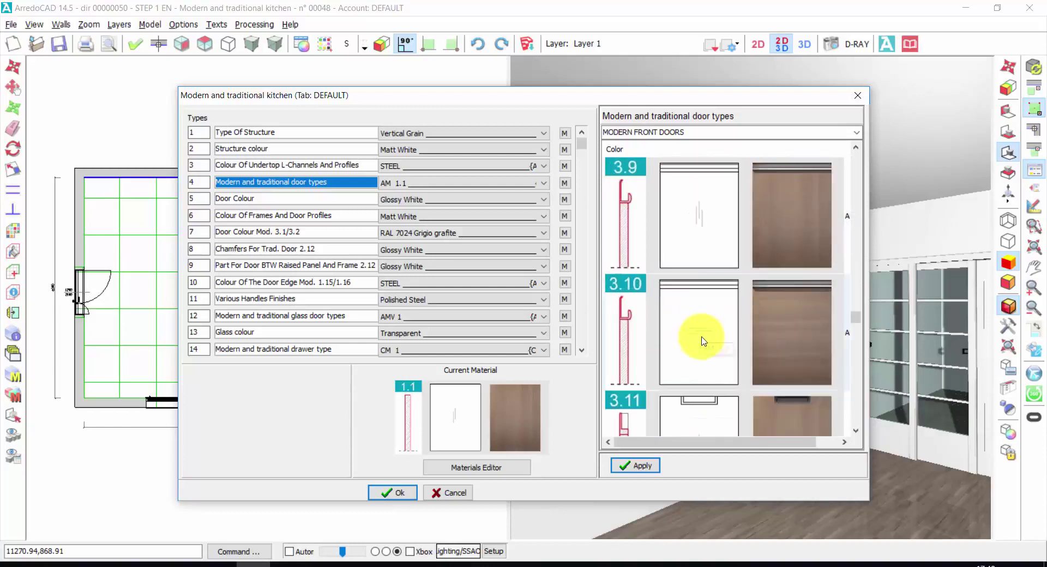
{"action": "left_click", "coordinate": [701, 229]}
{"action": "double_click", "coordinate": [679, 226]}
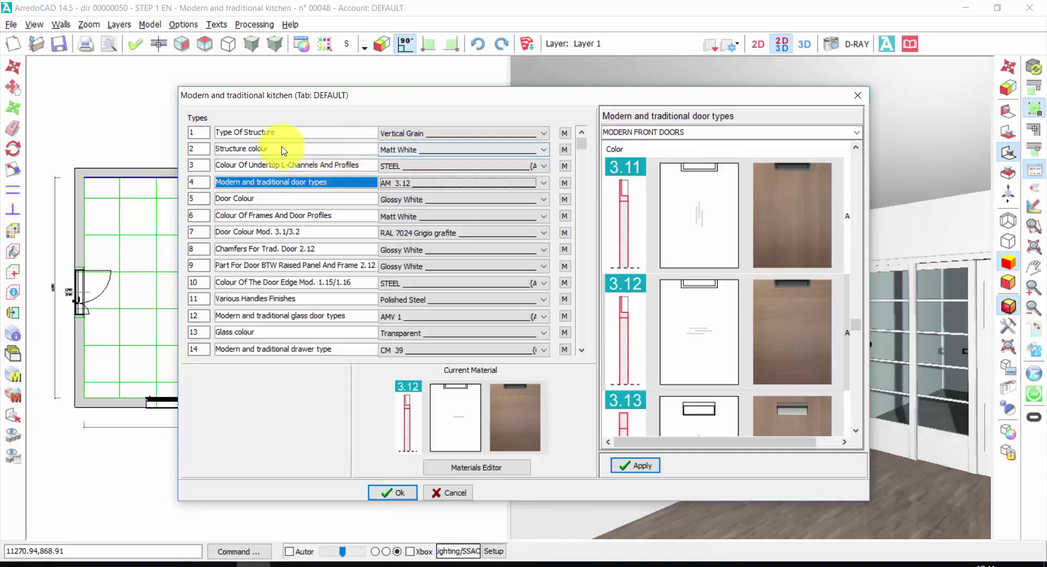
Replace the Matt White structure colour with Medium 60 from Wood Colors > Wood Middle Colors
{"action": "left_click", "coordinate": [409, 152]}
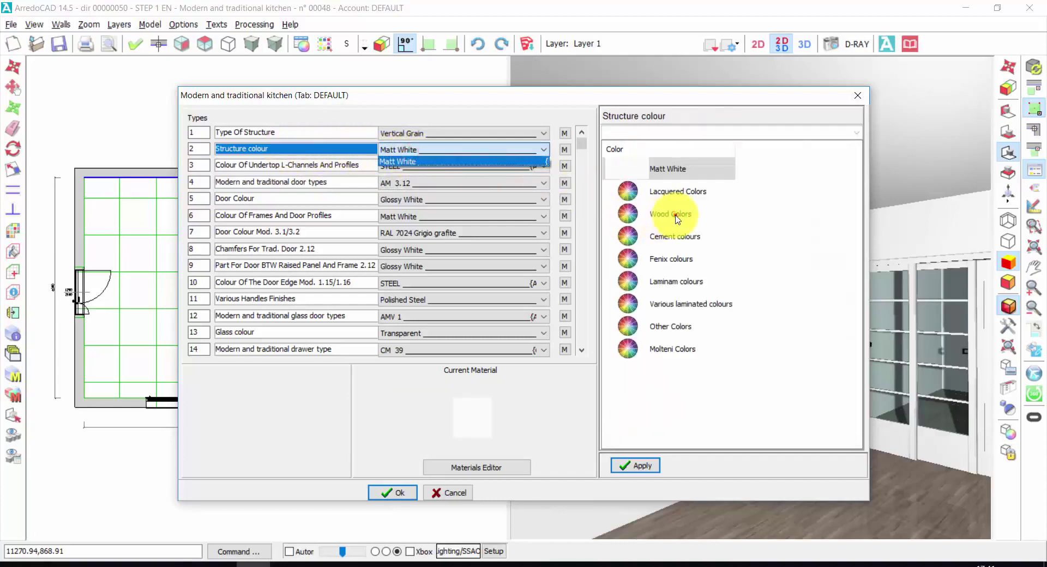
{"action": "double_click", "coordinate": [670, 214]}
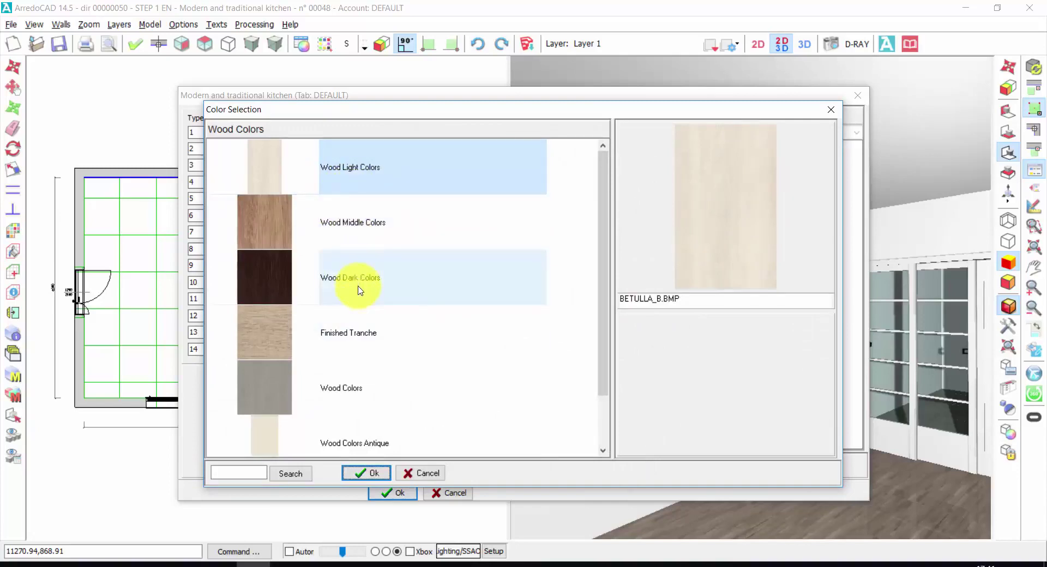
{"action": "left_click", "coordinate": [578, 366]}
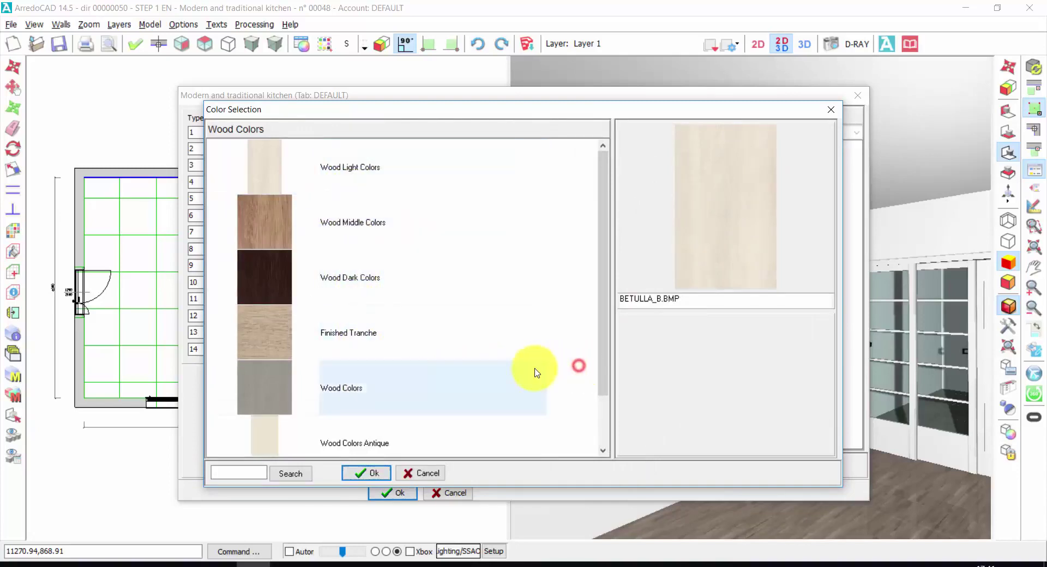
{"action": "scroll", "coordinate": [533, 370], "scroll_direction": "down", "scroll_amount": 1}
{"action": "scroll", "coordinate": [490, 359], "scroll_direction": "up", "scroll_amount": 1}
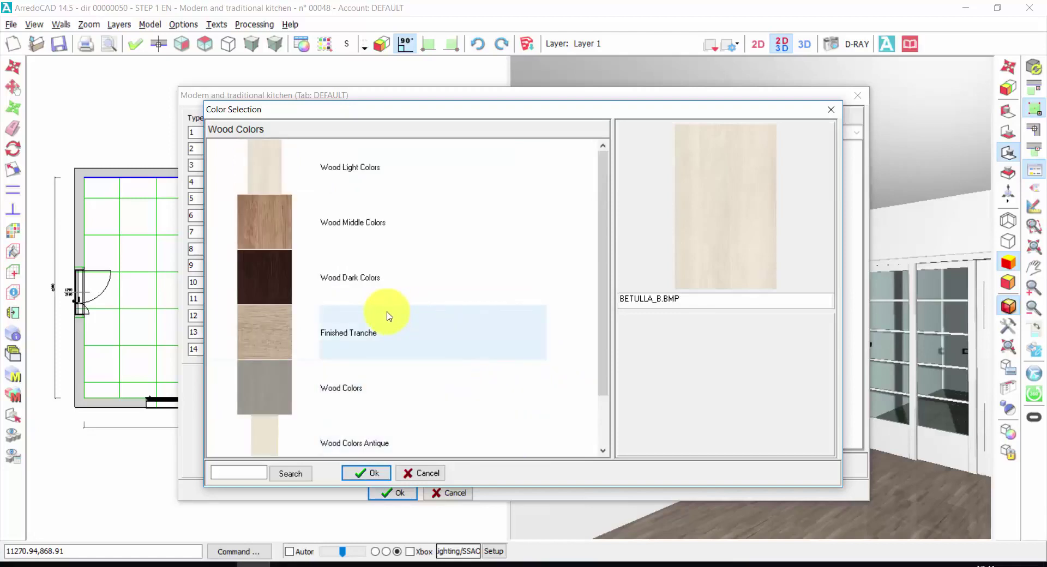
{"action": "double_click", "coordinate": [336, 234]}
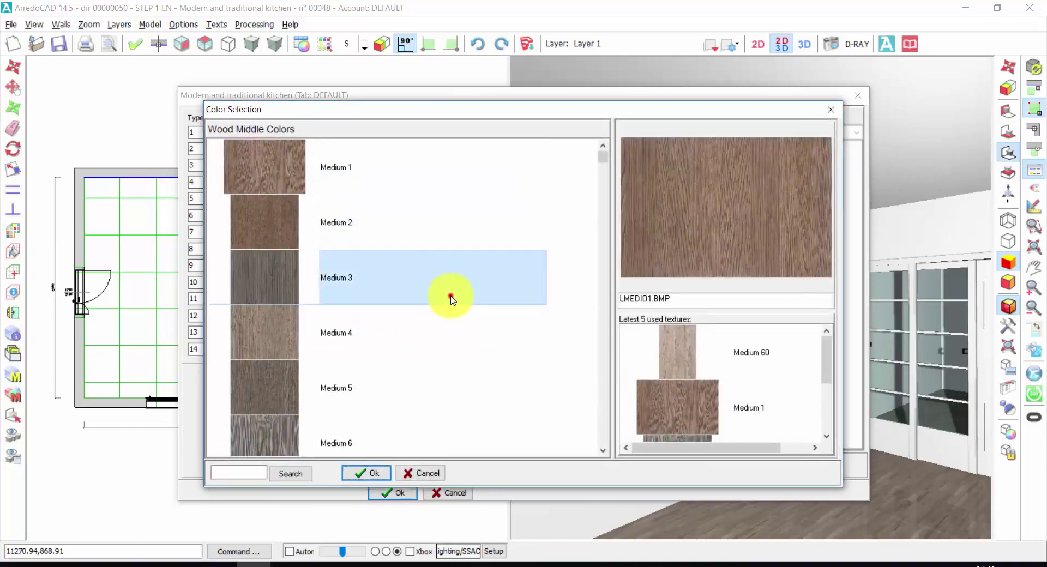
{"action": "scroll", "coordinate": [449, 297], "scroll_direction": "down", "scroll_amount": 15}
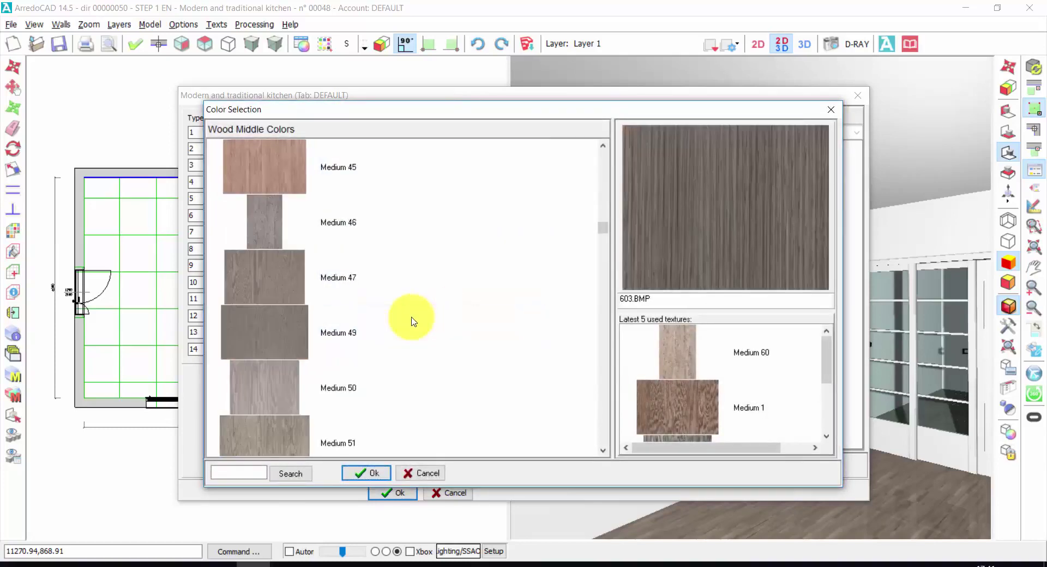
{"action": "scroll", "coordinate": [403, 338], "scroll_direction": "down", "scroll_amount": 5}
{"action": "left_click", "coordinate": [276, 293]}
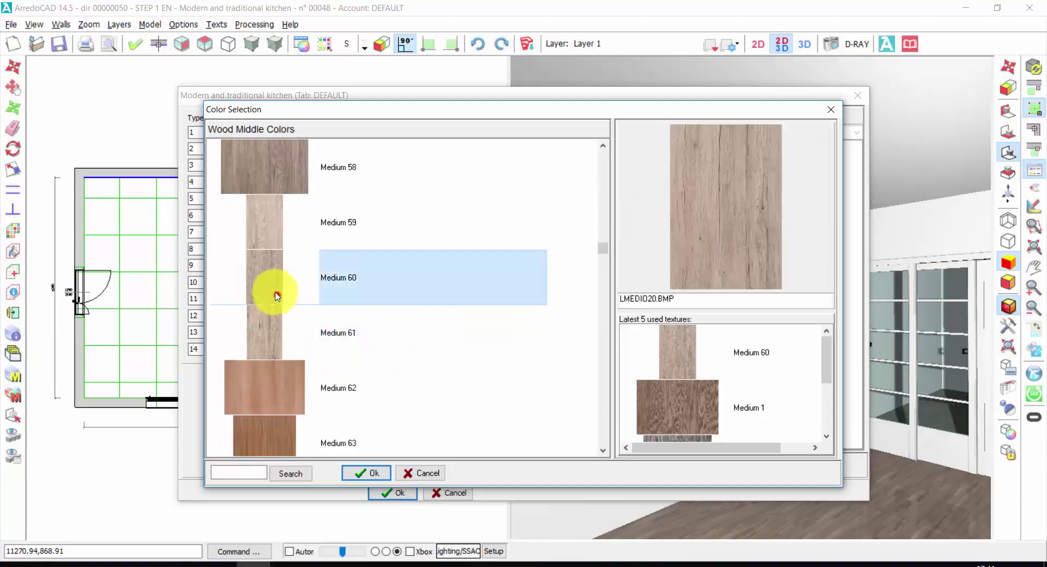
{"action": "double_click", "coordinate": [338, 279]}
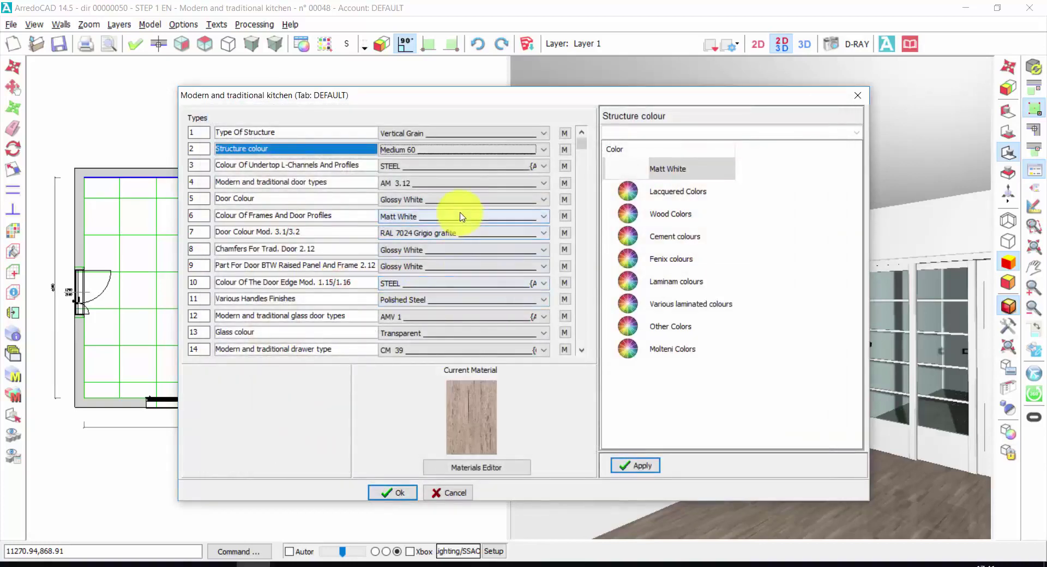
Set the kitchen door colour to Glossy White from the Glossy Lacquered Colors family
{"action": "left_click", "coordinate": [475, 198]}
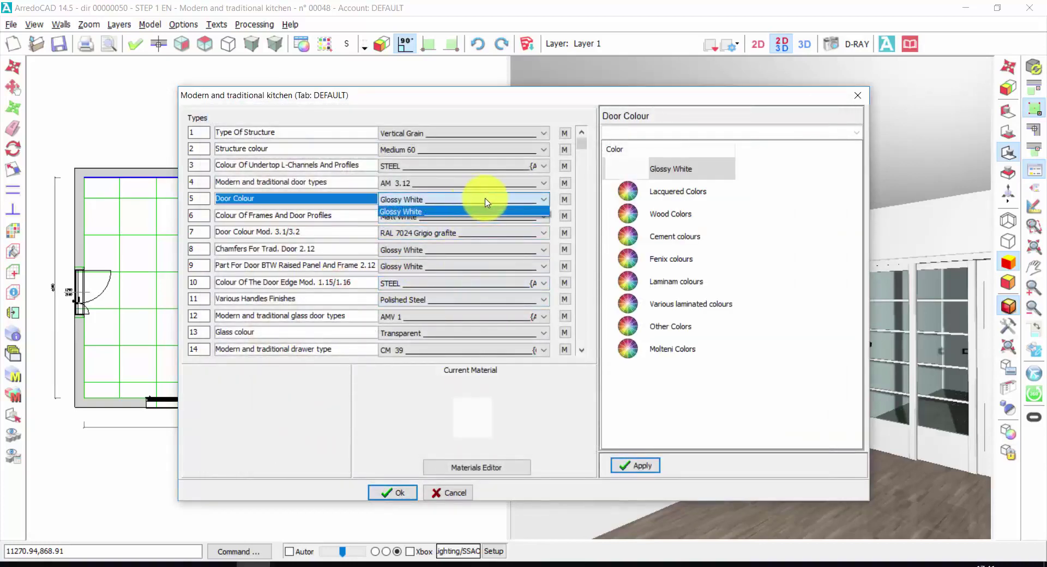
{"action": "double_click", "coordinate": [679, 194]}
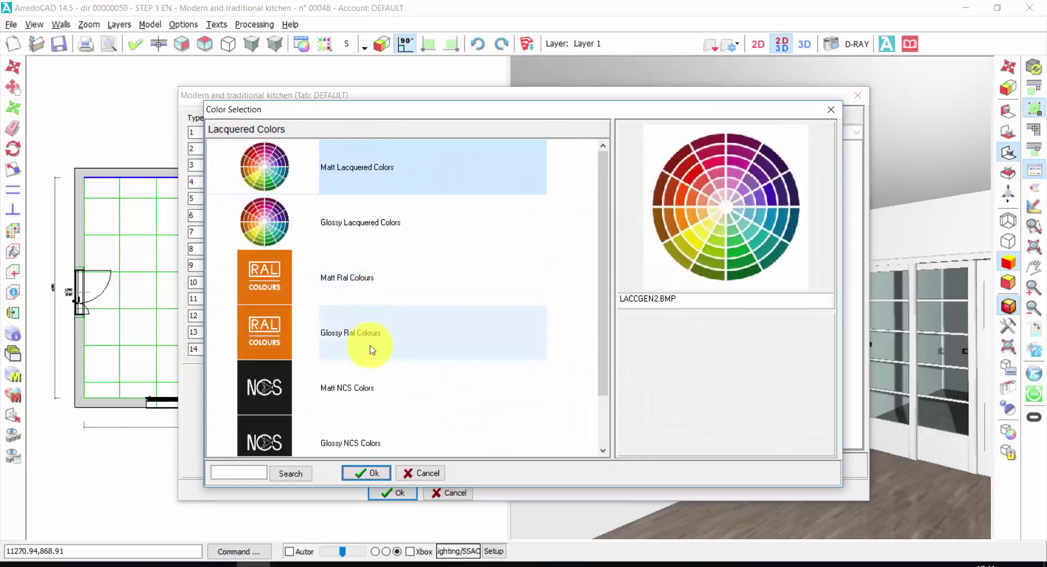
{"action": "left_click", "coordinate": [367, 231]}
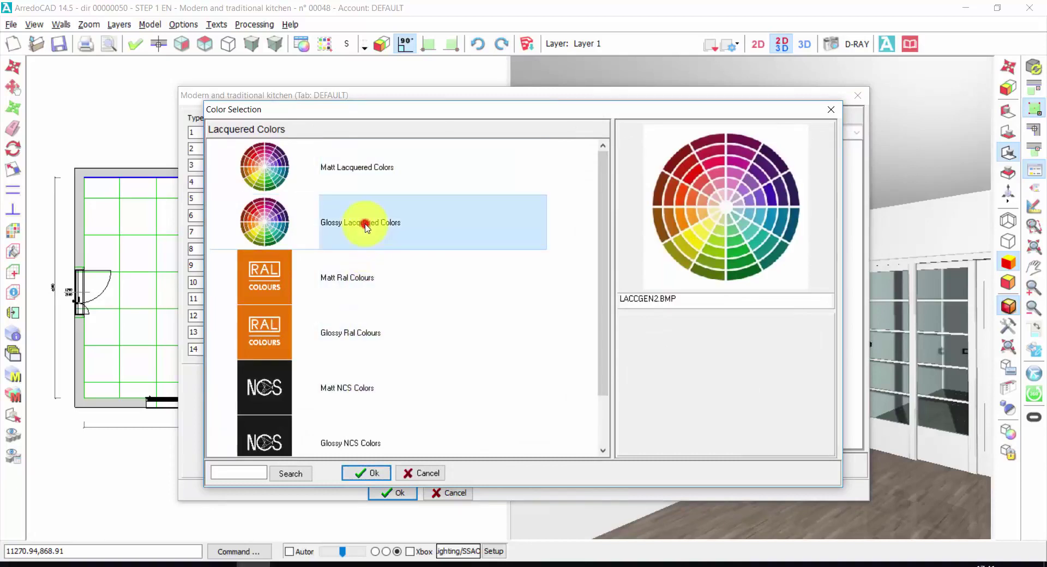
{"action": "left_click", "coordinate": [484, 342]}
{"action": "scroll", "coordinate": [467, 343], "scroll_direction": "down", "scroll_amount": 5}
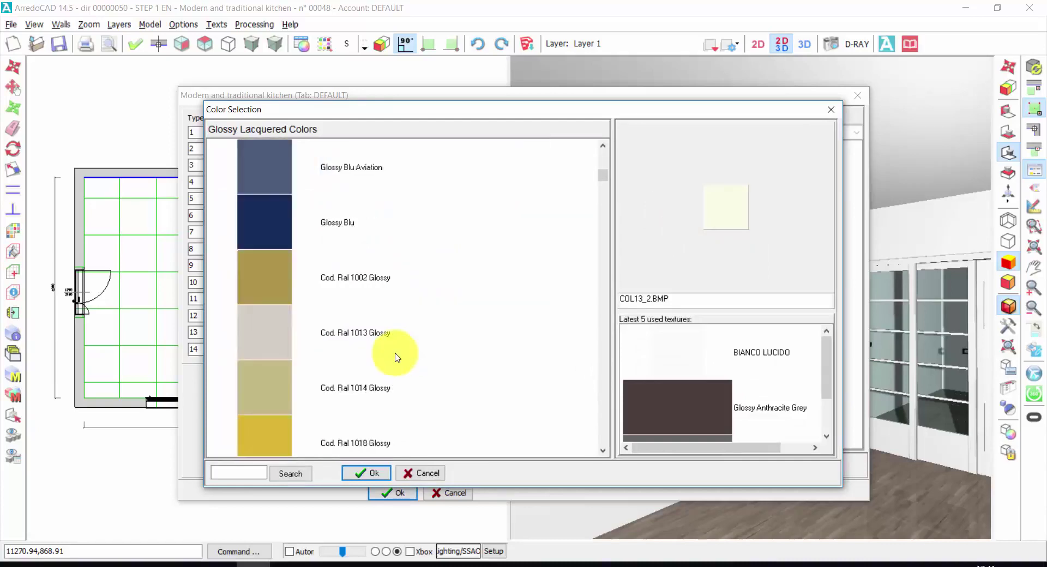
{"action": "scroll", "coordinate": [397, 357], "scroll_direction": "up", "scroll_amount": 5}
{"action": "double_click", "coordinate": [342, 168]}
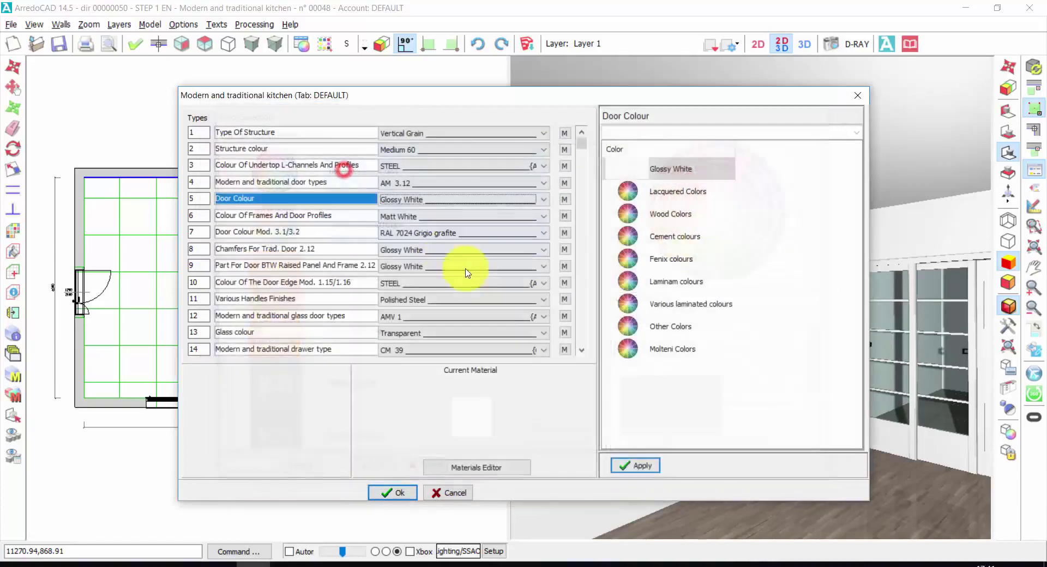
Confirm the kitchen properties, with Glossy White drawers and Polished Steel handles, to open the elements catalogue
{"action": "left_click", "coordinate": [582, 349]}
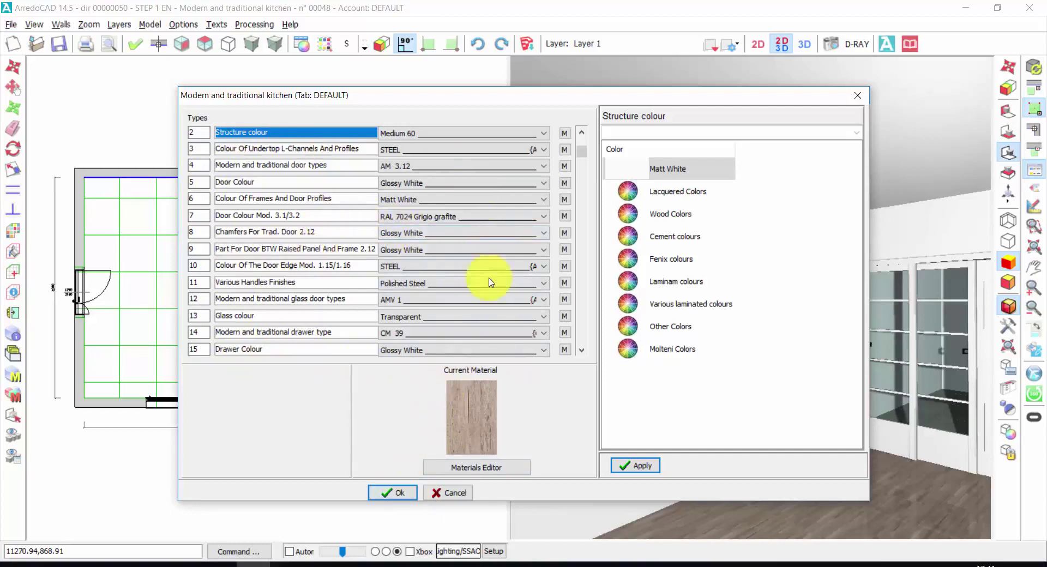
{"action": "left_click", "coordinate": [389, 494]}
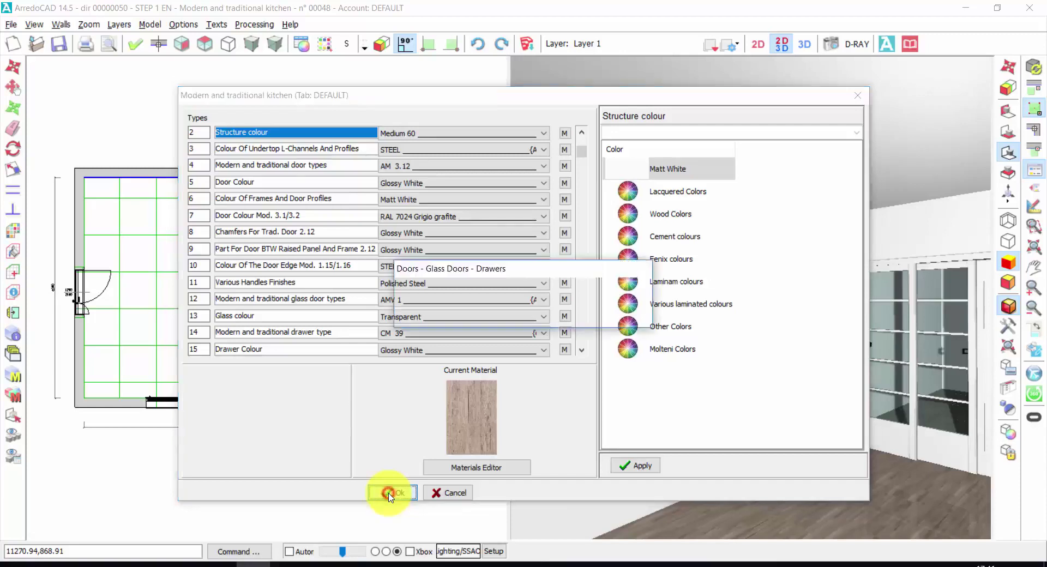